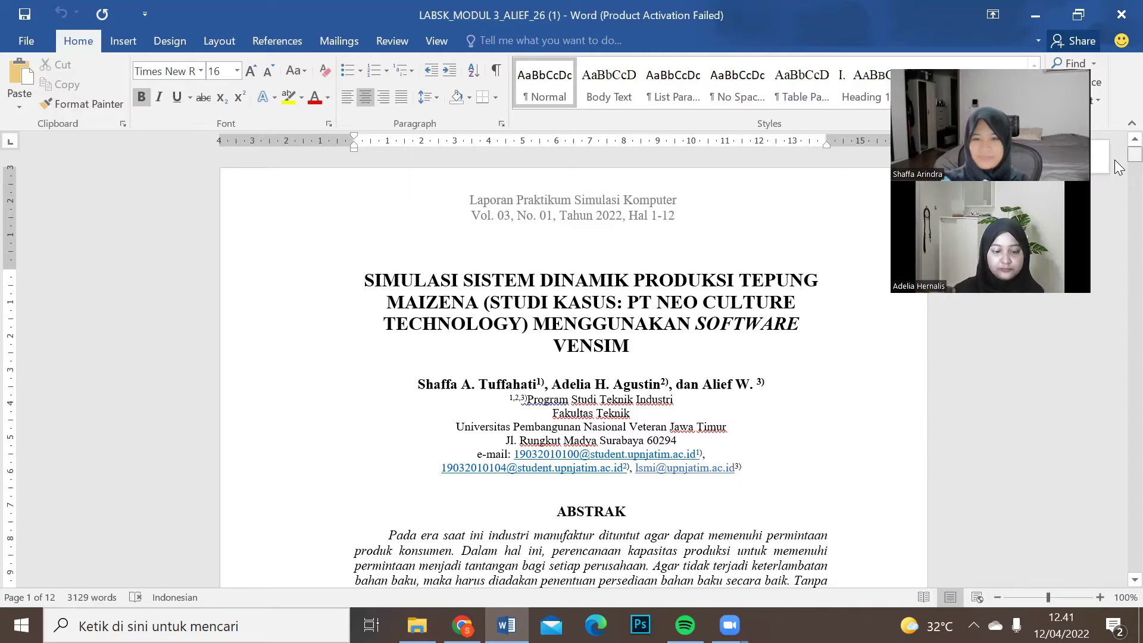
Read through the report from the abstract and Pendahuluan to the start of the Metode Penelitian section.
{"action": "scroll", "coordinate": [1118, 167], "scroll_direction": "down", "scroll_amount": 3}
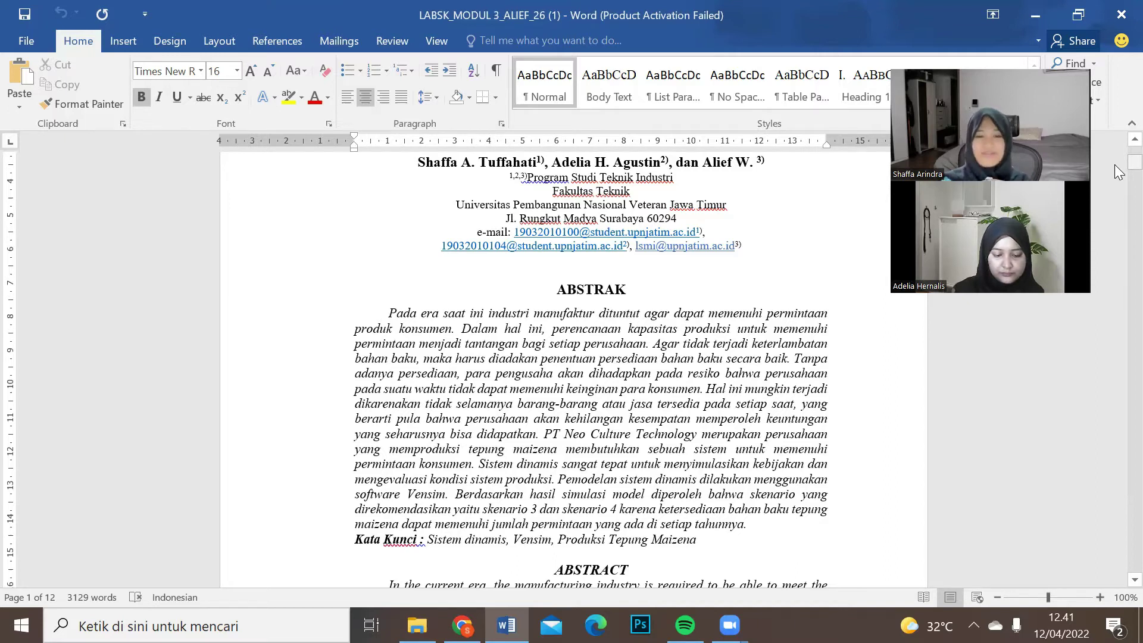
{"action": "scroll", "coordinate": [1114, 164], "scroll_direction": "down", "scroll_amount": 15}
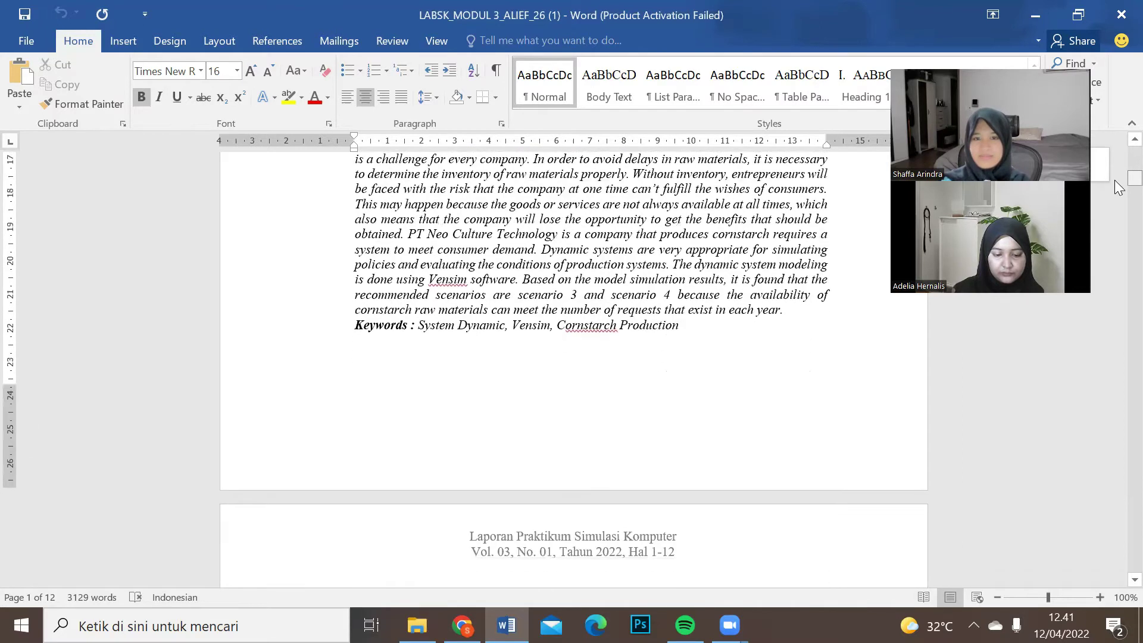
{"action": "scroll", "coordinate": [1119, 200], "scroll_direction": "down", "scroll_amount": 2}
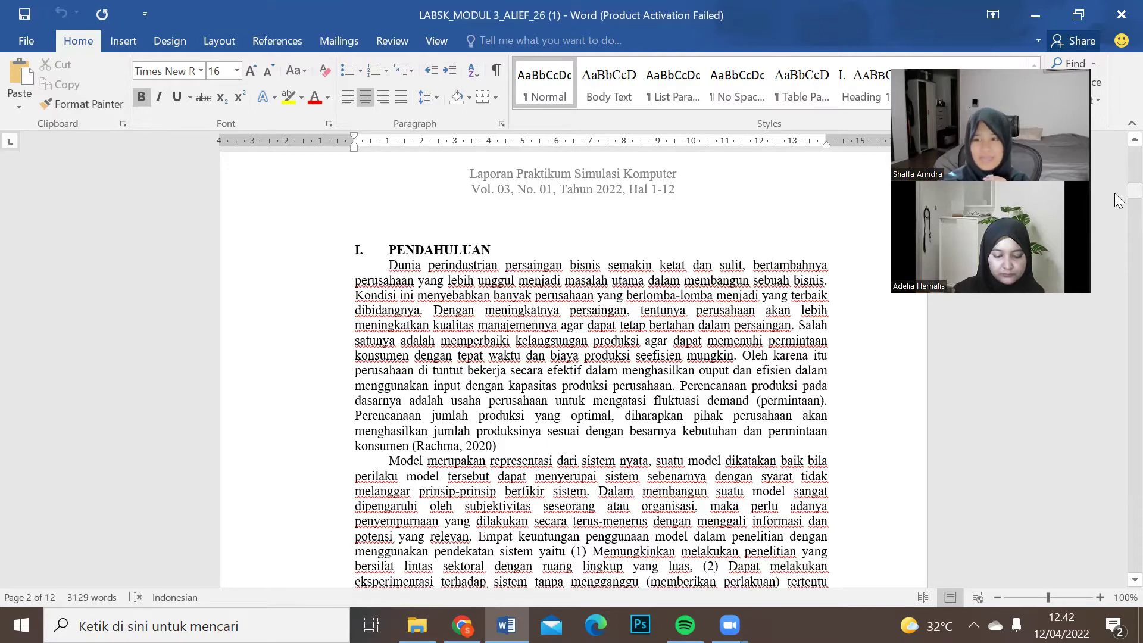
{"action": "scroll", "coordinate": [1119, 201], "scroll_direction": "down", "scroll_amount": 5}
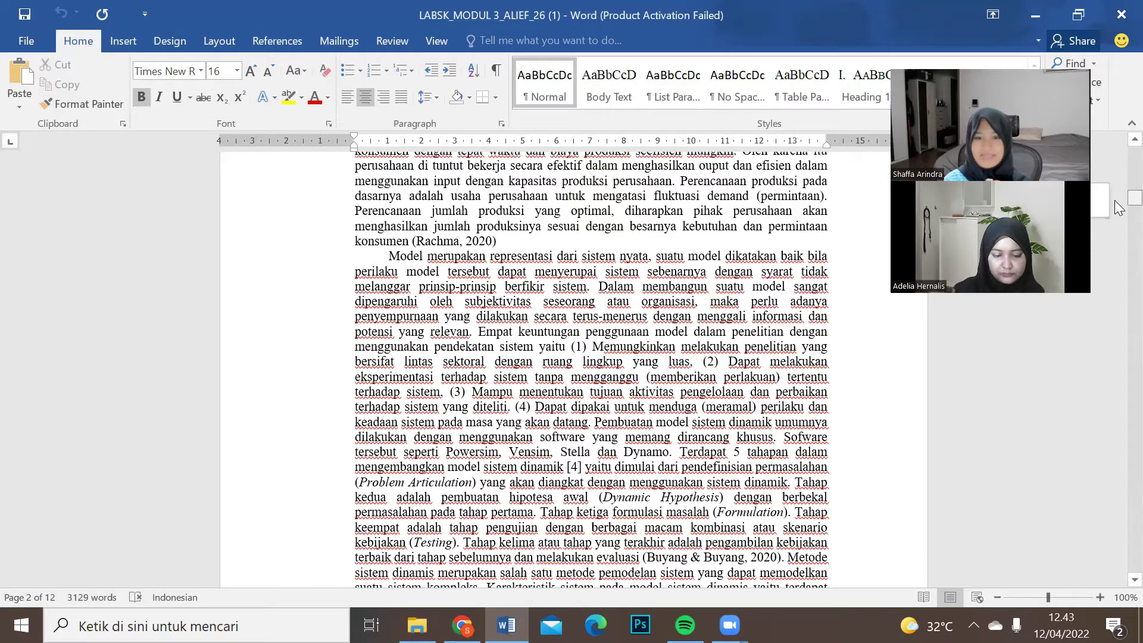
{"action": "scroll", "coordinate": [1115, 200], "scroll_direction": "down", "scroll_amount": 2}
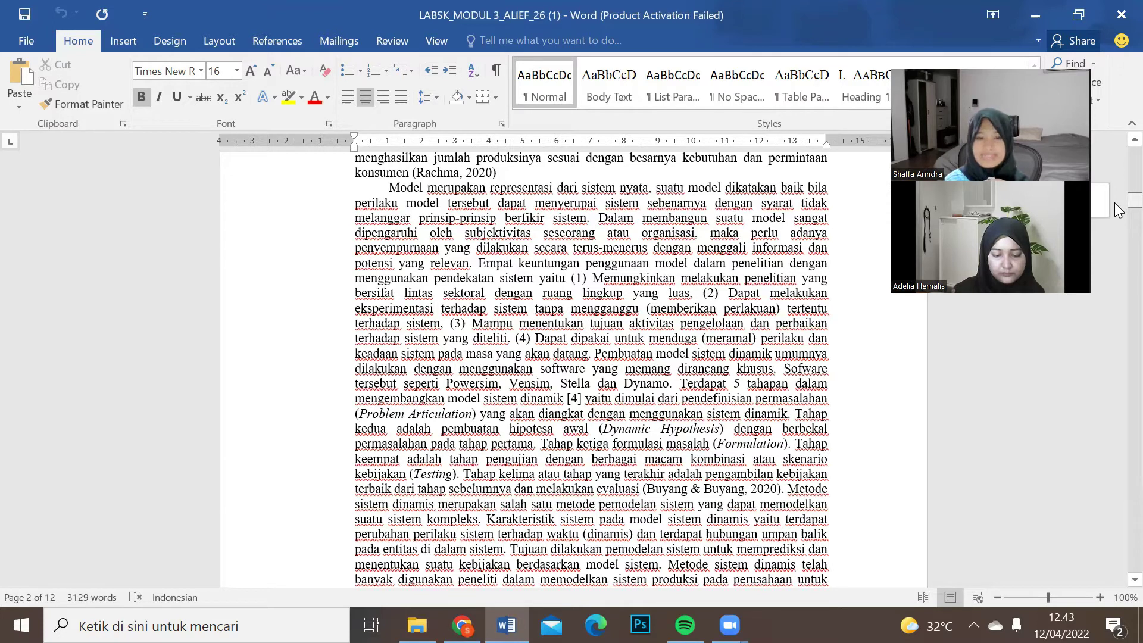
{"action": "left_click_drag", "start_coordinate": [1114, 202], "coordinate": [1115, 223]}
{"action": "scroll", "coordinate": [1115, 222], "scroll_direction": "up", "scroll_amount": 2}
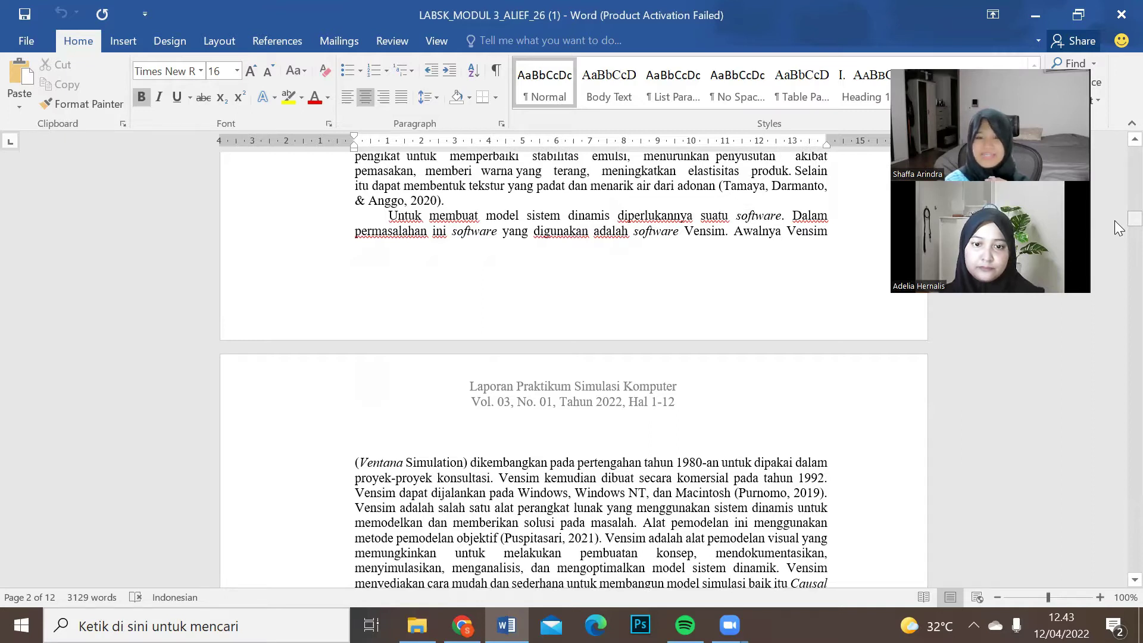
{"action": "scroll", "coordinate": [1118, 228], "scroll_direction": "down", "scroll_amount": 8}
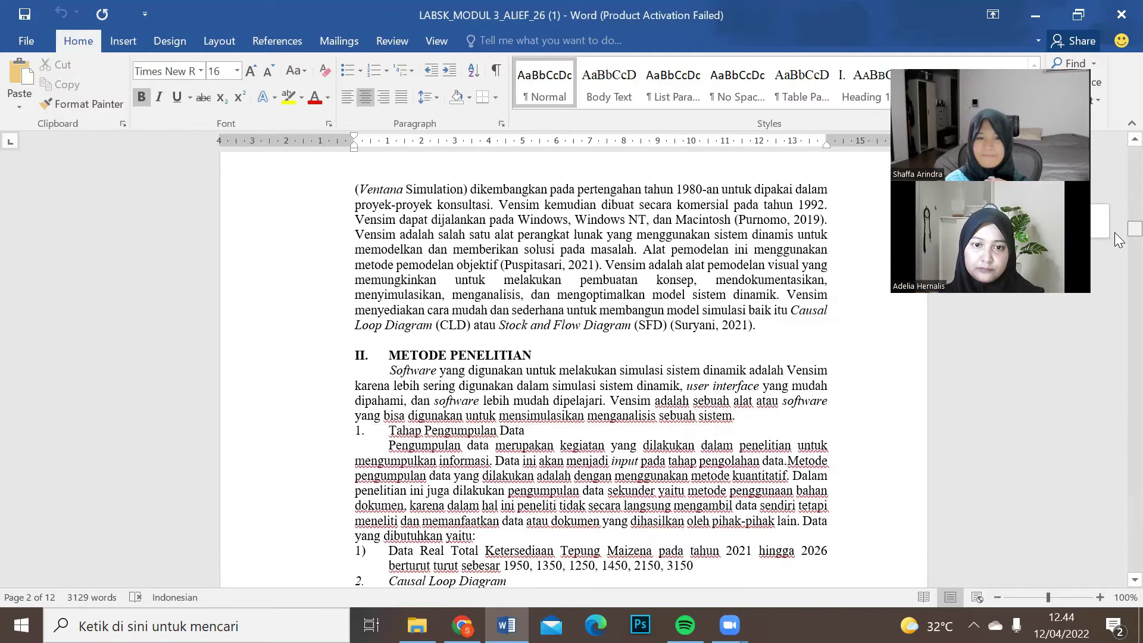
{"action": "left_click_drag", "start_coordinate": [1115, 234], "coordinate": [1116, 235]}
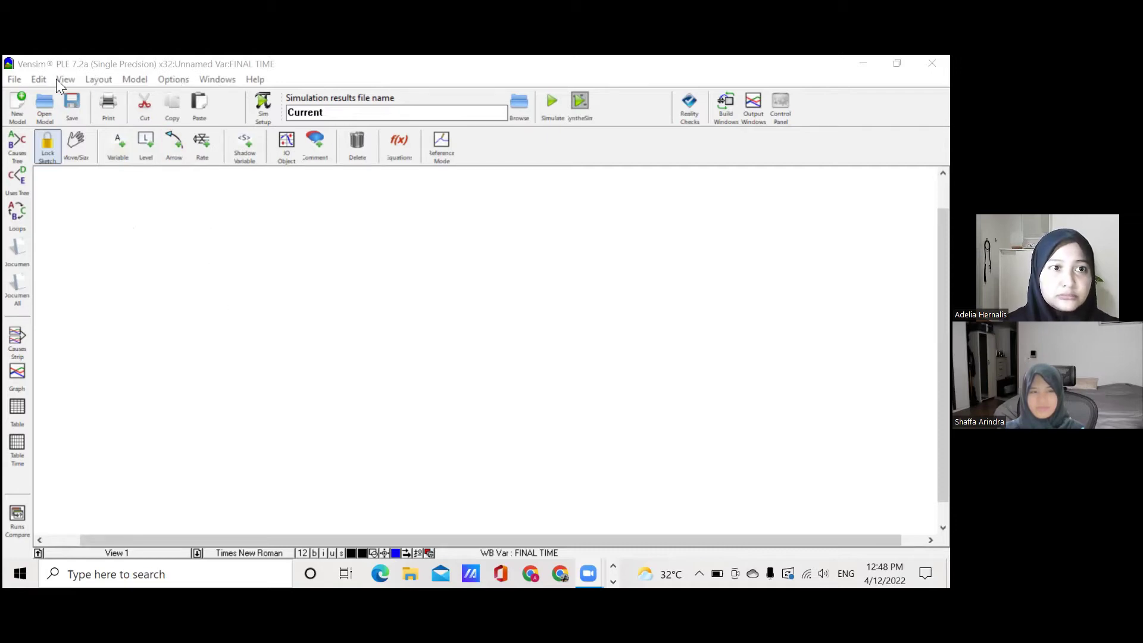
Create a new Vensim model and set its initial time to 2021.
{"action": "left_click", "coordinate": [17, 106]}
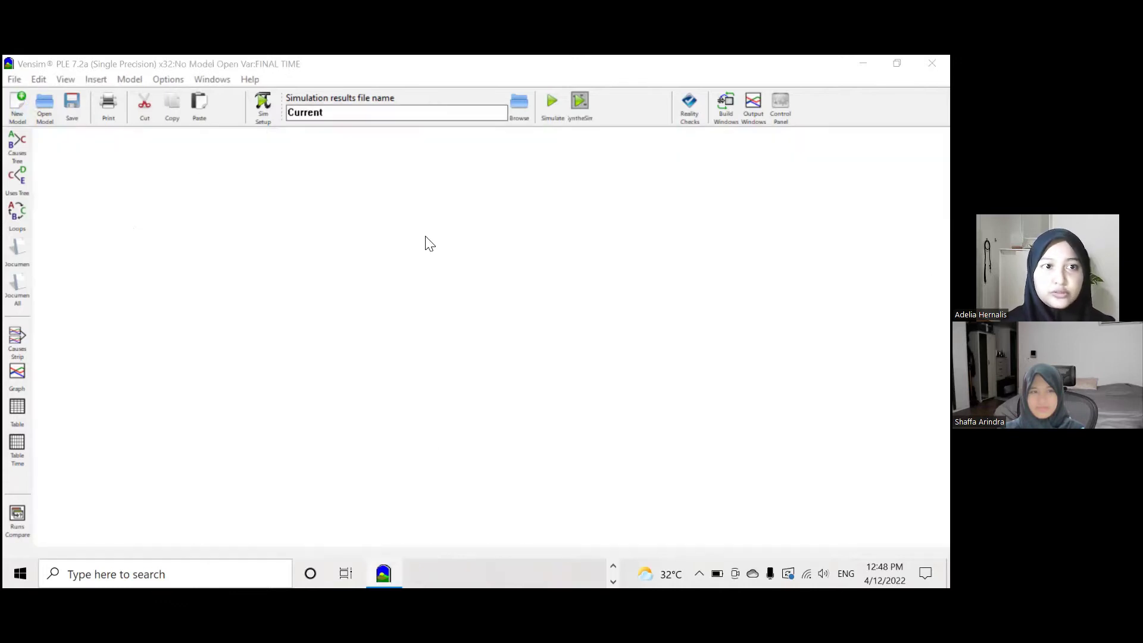
{"action": "left_click", "coordinate": [169, 179]}
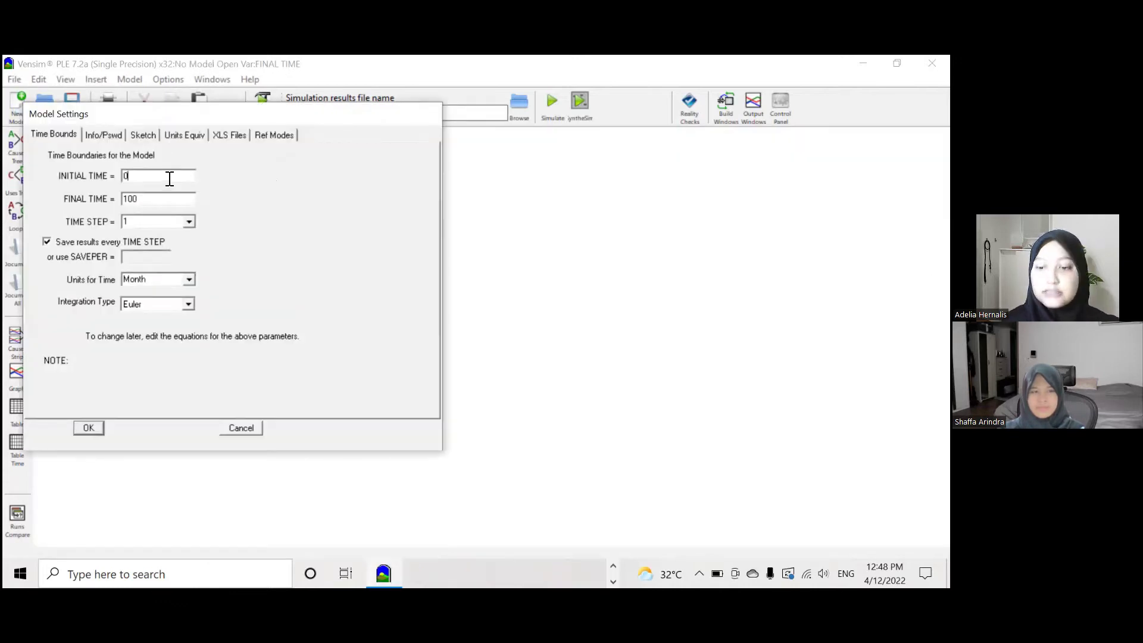
{"action": "key", "text": "BackSpace"}
{"action": "type", "text": "2021"}
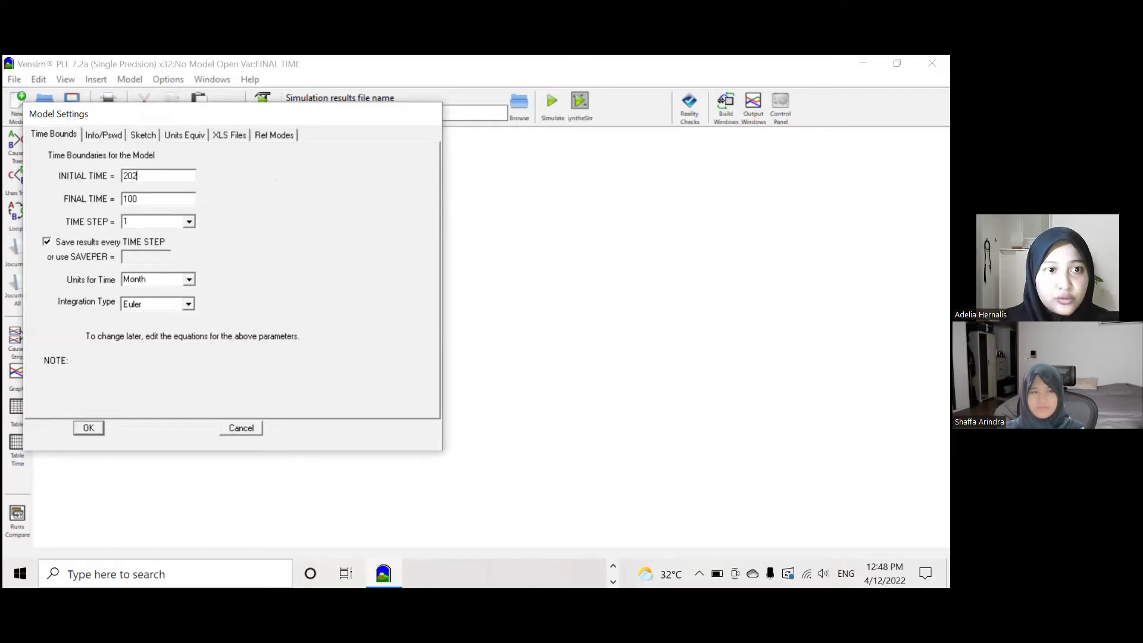
Set the model's final time to 2026.
{"action": "left_click", "coordinate": [181, 204]}
{"action": "key", "text": "BackSpace"}
{"action": "key", "text": "BackSpace"}
{"action": "key", "text": "BackSpace"}
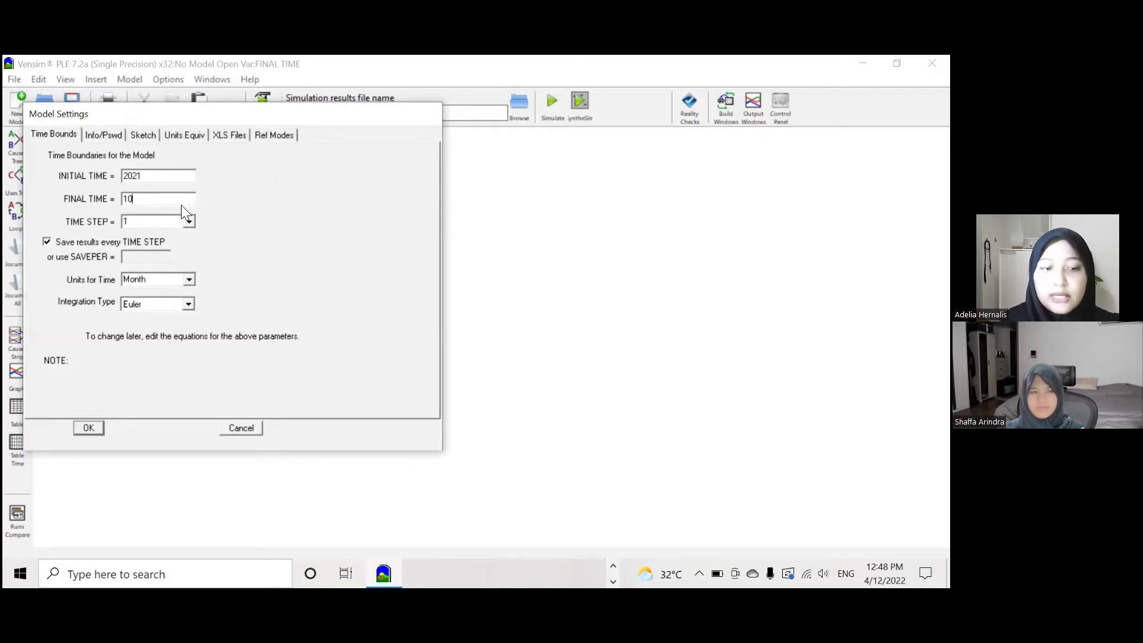
{"action": "type", "text": "2027"}
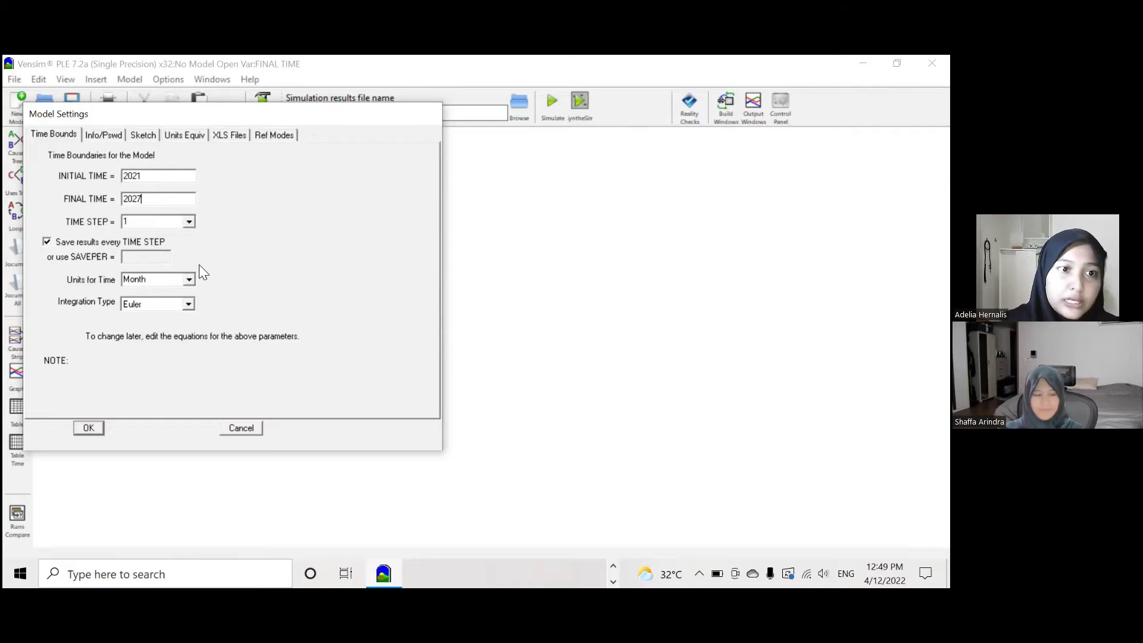
{"action": "key", "text": "BackSpace"}
{"action": "type", "text": "6"}
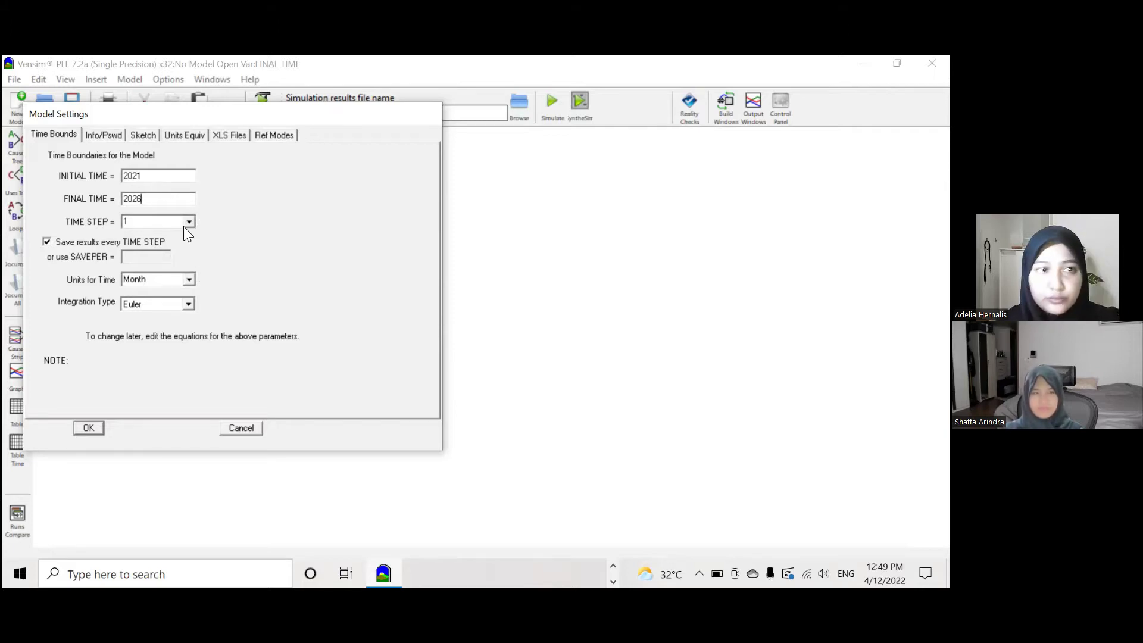
Set the units for time to Year and accept the model settings.
{"action": "left_click", "coordinate": [191, 283]}
{"action": "left_click_drag", "start_coordinate": [192, 314], "coordinate": [193, 278]}
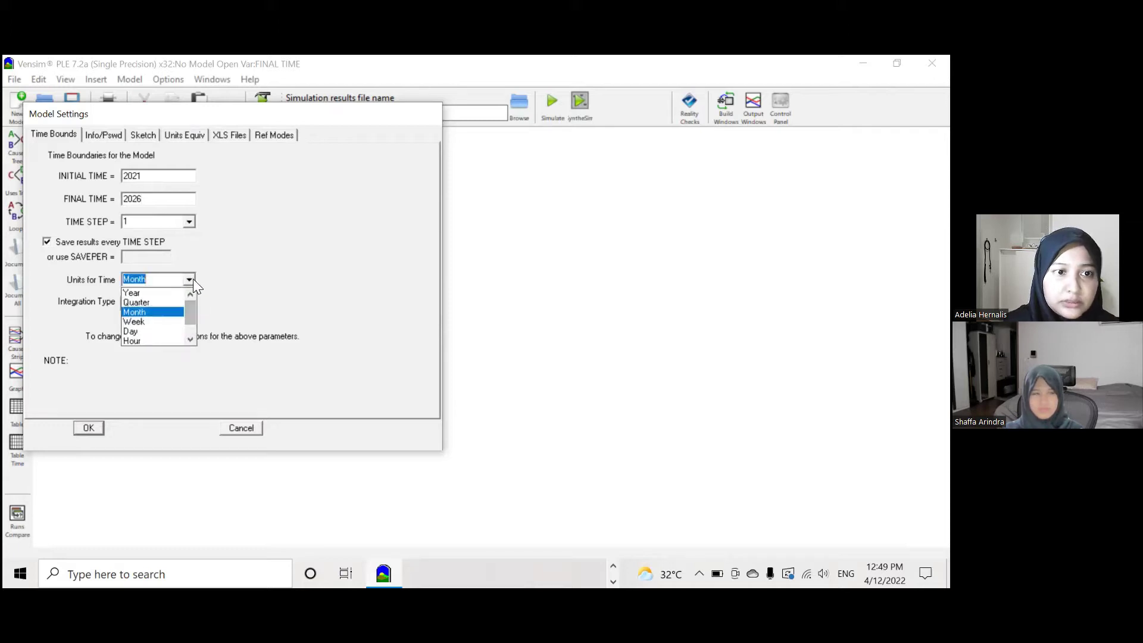
{"action": "left_click", "coordinate": [158, 292]}
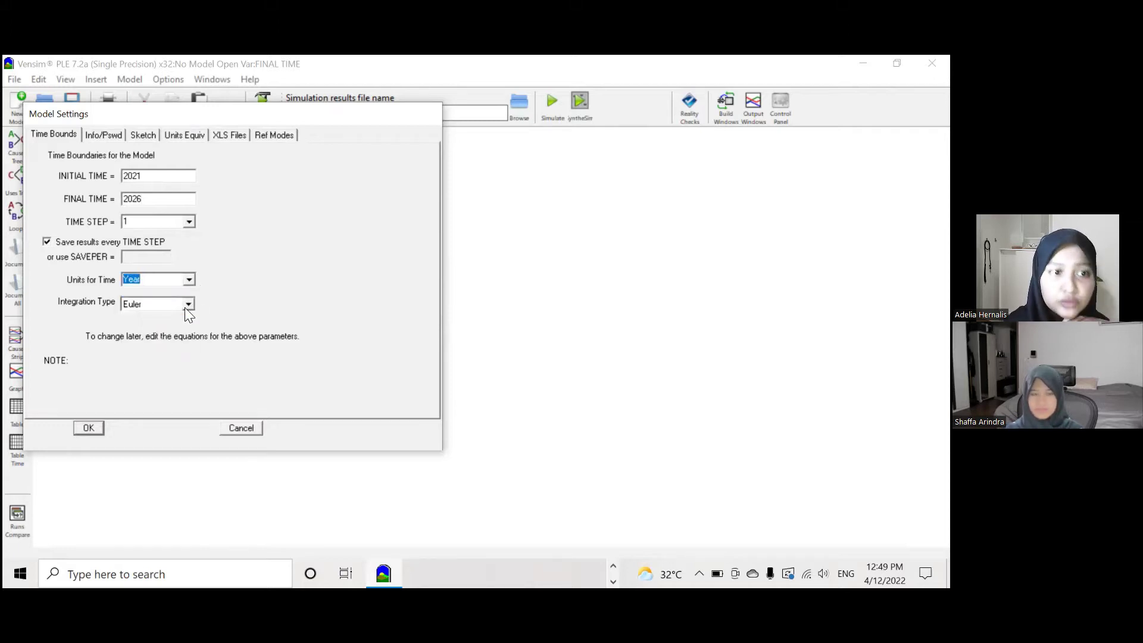
{"action": "left_click", "coordinate": [89, 428]}
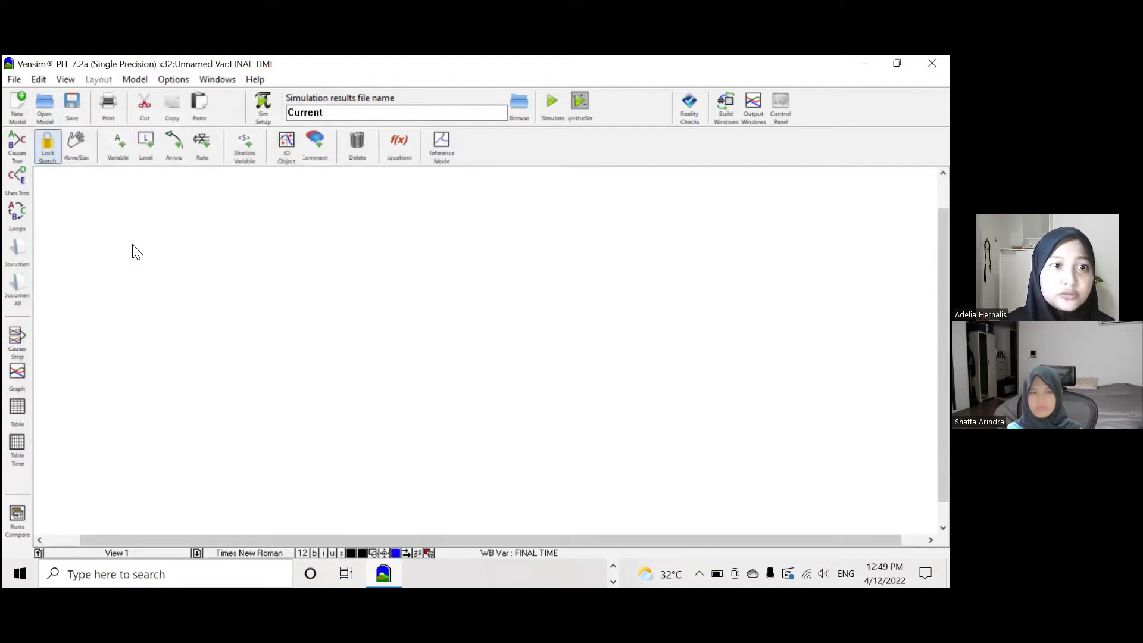
Add the variable "Ketersediaan Bahan Baku Tepung Maizena" near the sketch's centre and "Hasil Panen" to its upper left.
{"action": "left_click", "coordinate": [117, 152]}
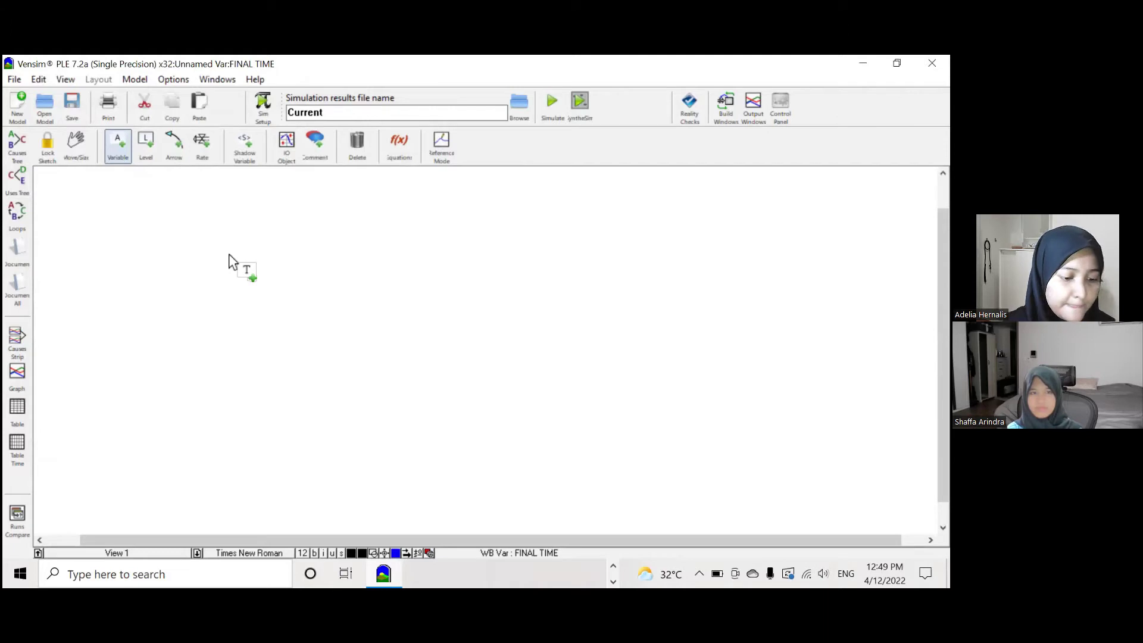
{"action": "left_click", "coordinate": [406, 335]}
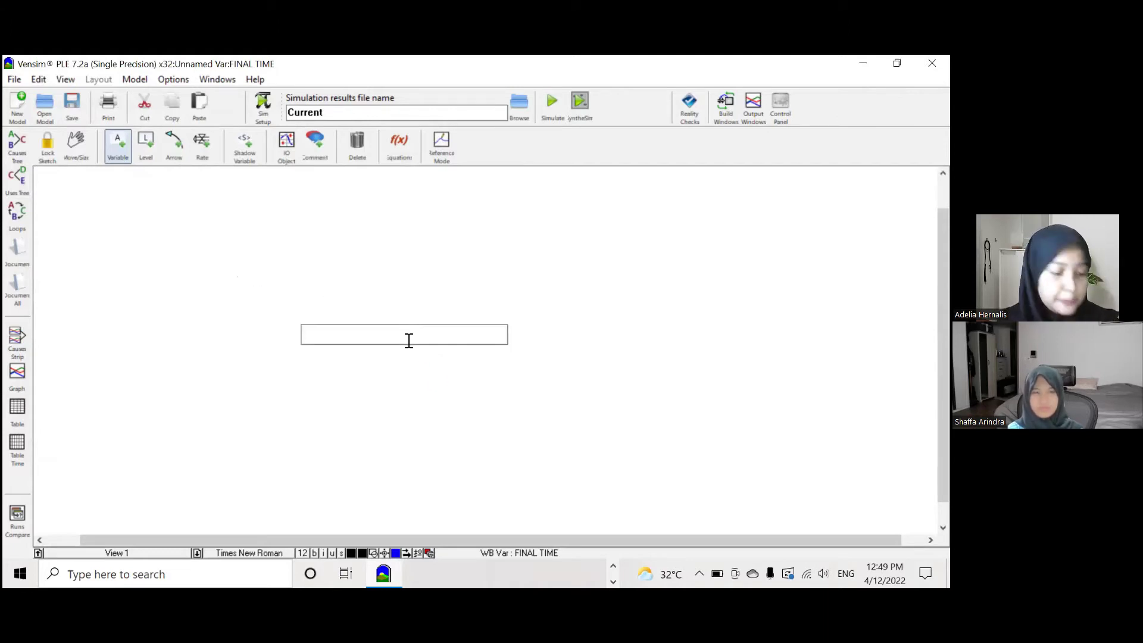
{"action": "type", "text": "Keterse"}
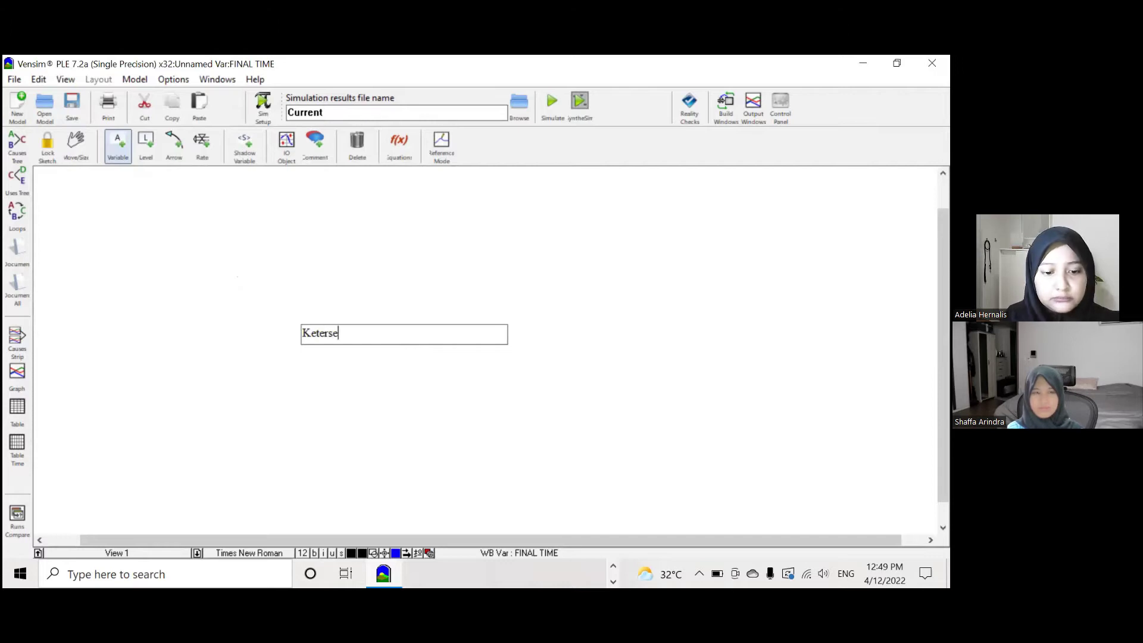
{"action": "type", "text": "diaan Bahan Baku Tepung Maizena"}
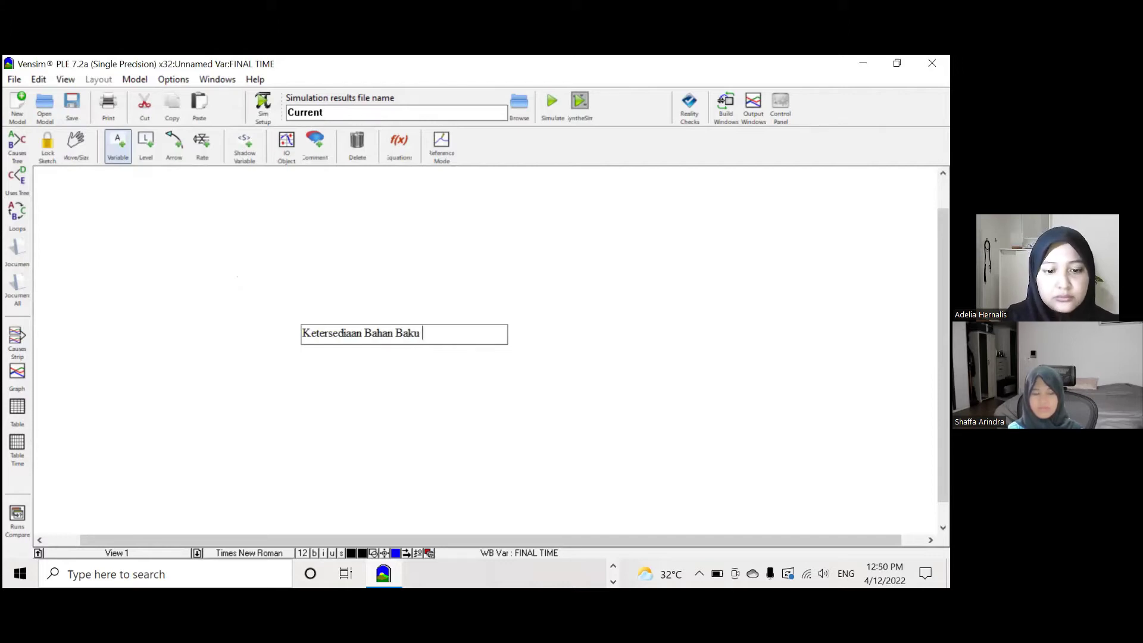
{"action": "left_click", "coordinate": [198, 275]}
{"action": "type", "text": "Hasil Panen"}
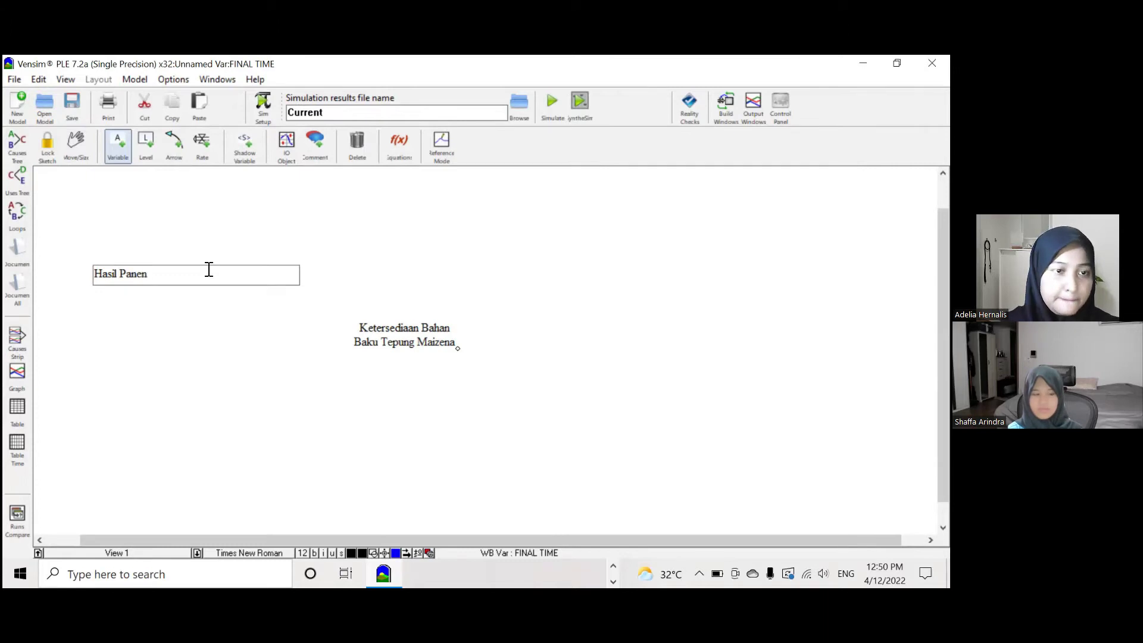
Add the variable "Luas Lahan" to the upper left of Hasil Panen, correcting its misspelled name.
{"action": "left_click", "coordinate": [110, 212]}
{"action": "type", "text": "Luas lhana"}
{"action": "left_click", "coordinate": [101, 302]}
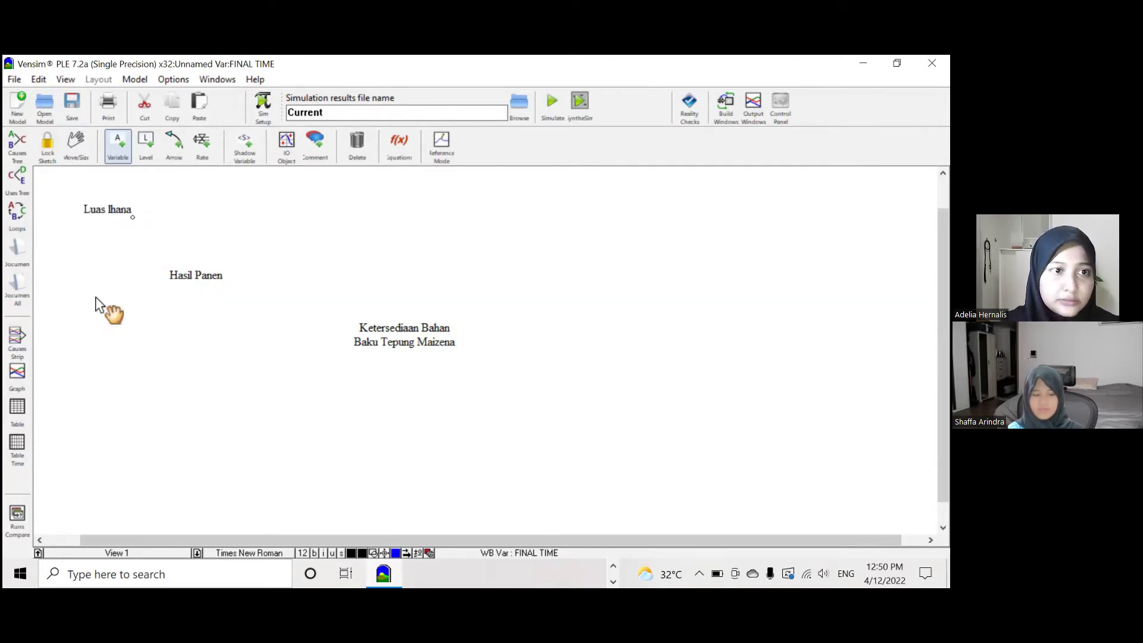
{"action": "left_click", "coordinate": [136, 213]}
{"action": "key", "text": "BackSpace"}
{"action": "key", "text": "BackSpace"}
{"action": "key", "text": "BackSpace"}
{"action": "key", "text": "BackSpace"}
{"action": "key", "text": "BackSpace"}
{"action": "type", "text": "Lahan"}
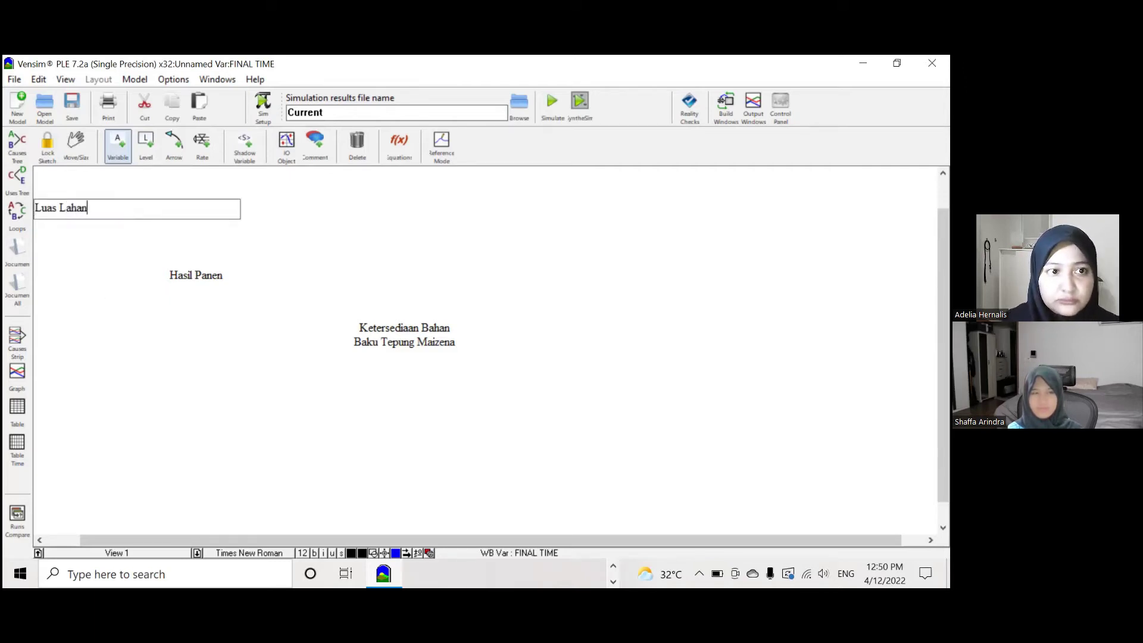
Add the variables "Pemberian Pupuk dan Obat" to the lower left of Hasil Panen and "Kesuburan Tanah" to its upper right.
{"action": "left_click", "coordinate": [116, 305]}
{"action": "type", "text": "Pemberian P"}
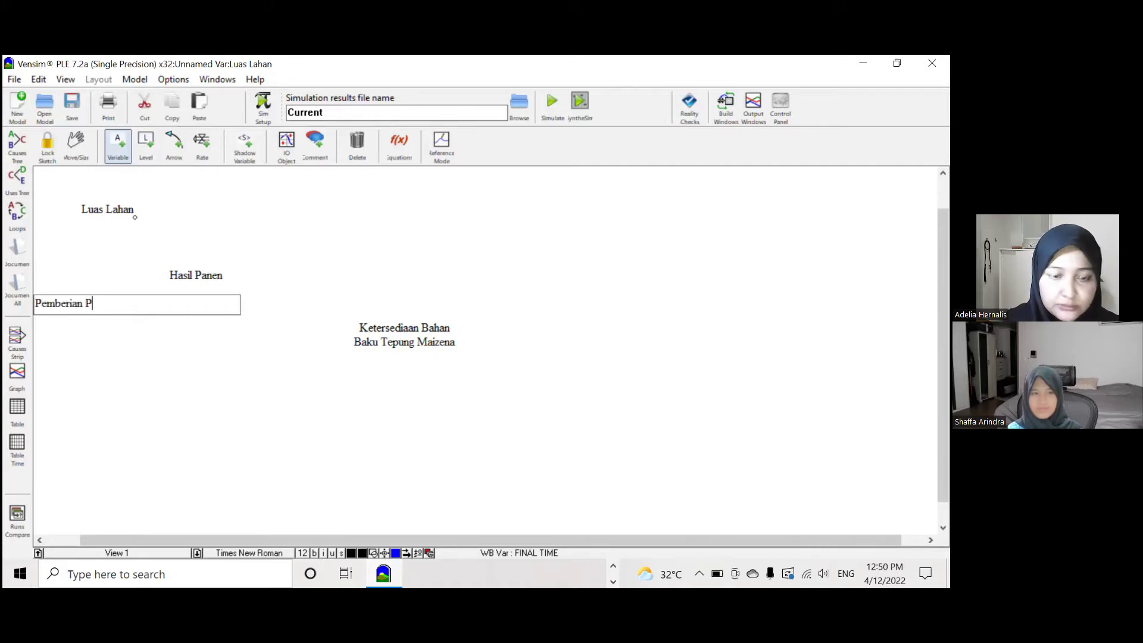
{"action": "type", "text": "upuk dan Obat"}
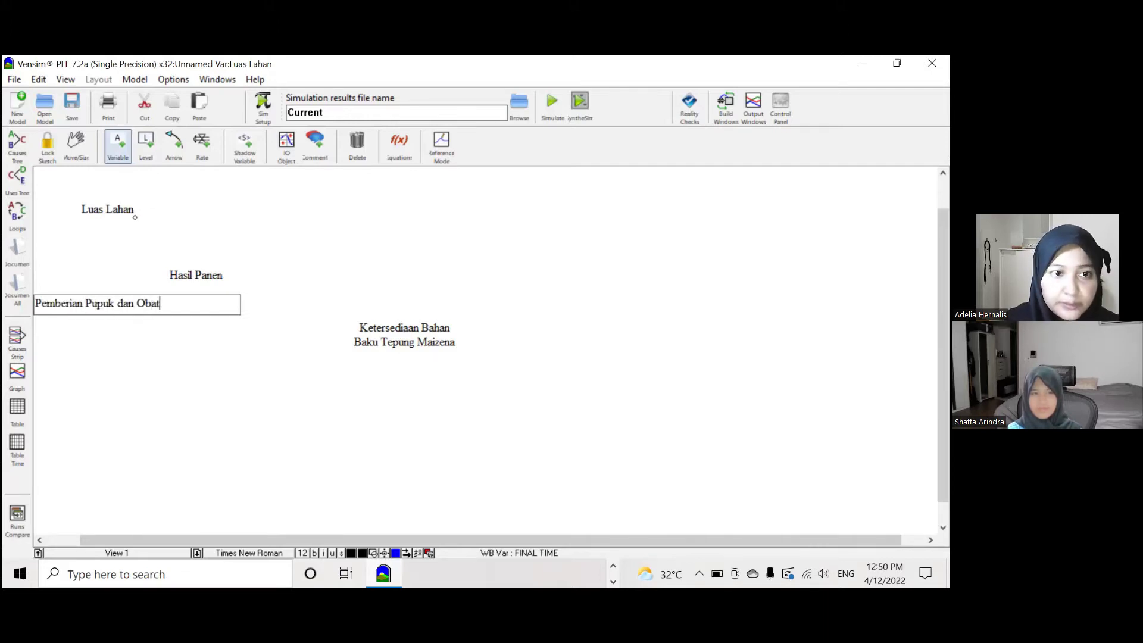
{"action": "left_click", "coordinate": [265, 209]}
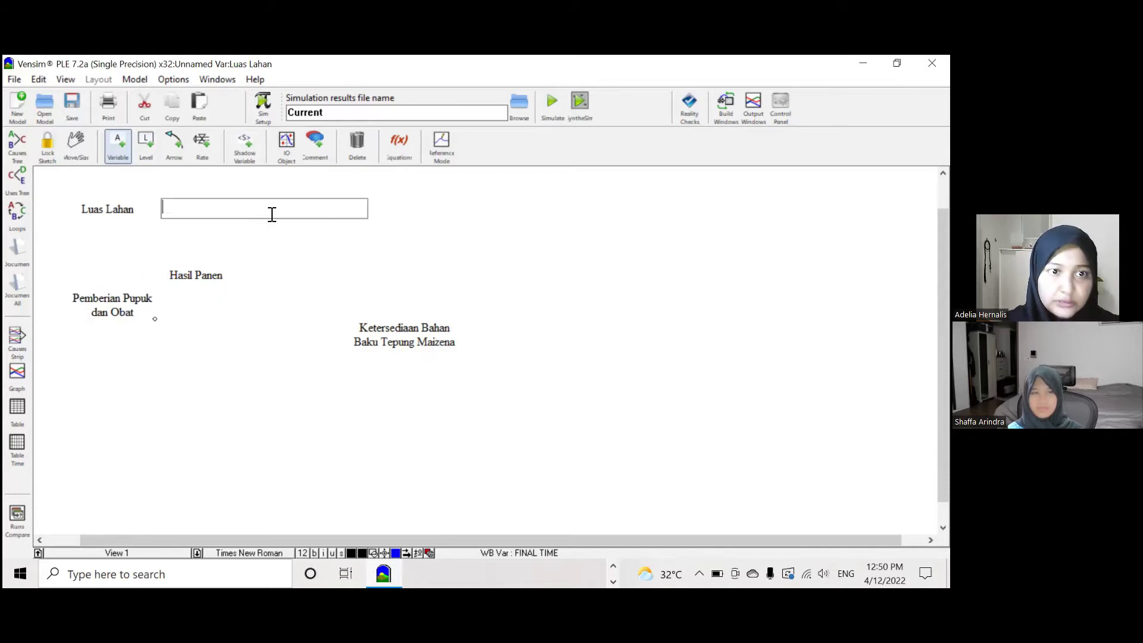
{"action": "type", "text": "Kesuburan Tanah"}
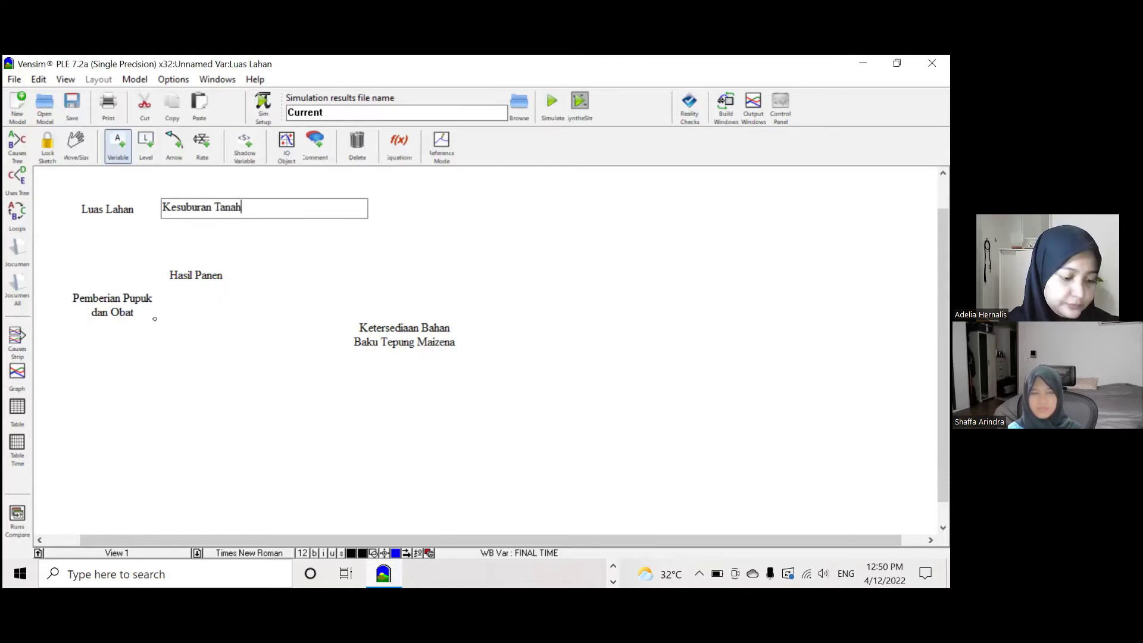
Add the variable "Jumlah Permintaan" to the lower left of Ketersediaan Bahan Baku Tepung Maizena.
{"action": "left_click", "coordinate": [236, 421]}
{"action": "type", "text": "Jumla"}
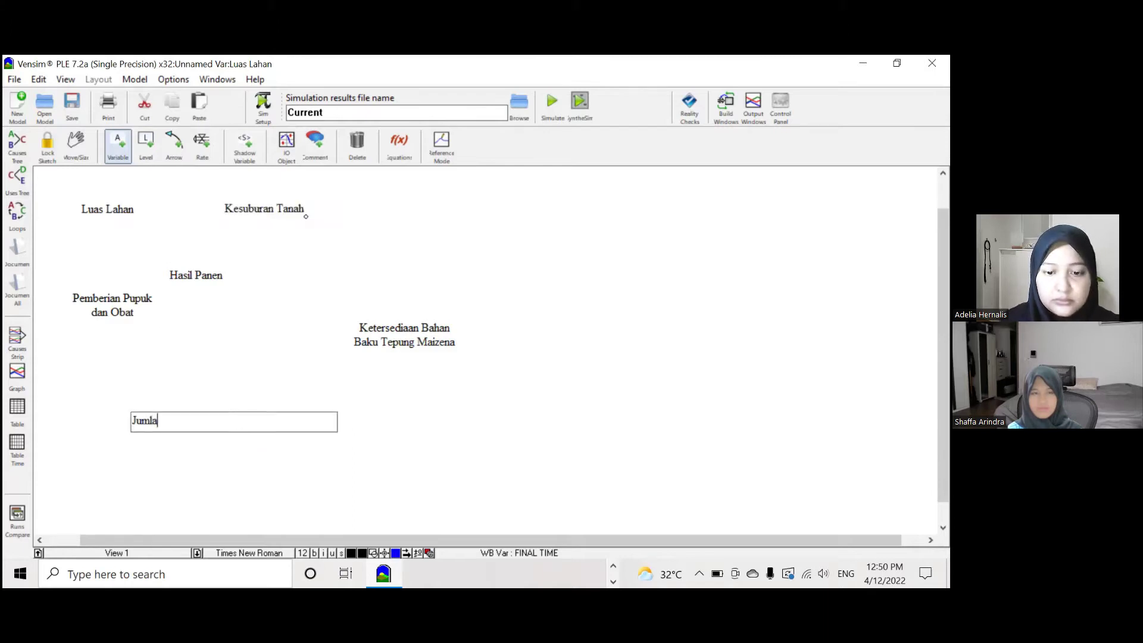
{"action": "type", "text": "h P"}
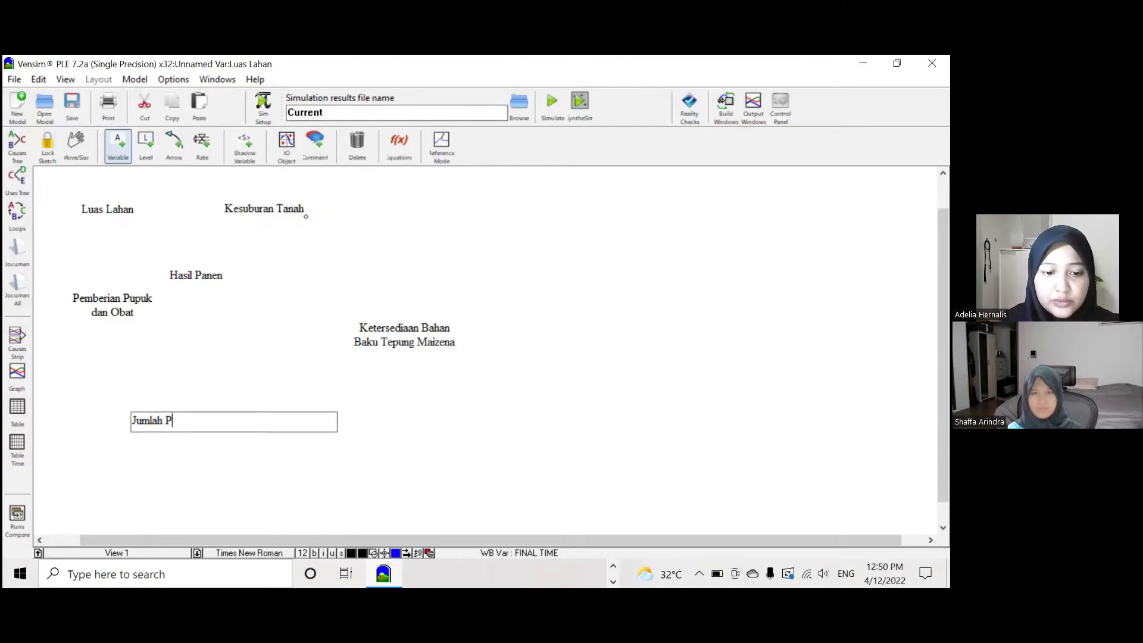
{"action": "type", "text": "ermintaan"}
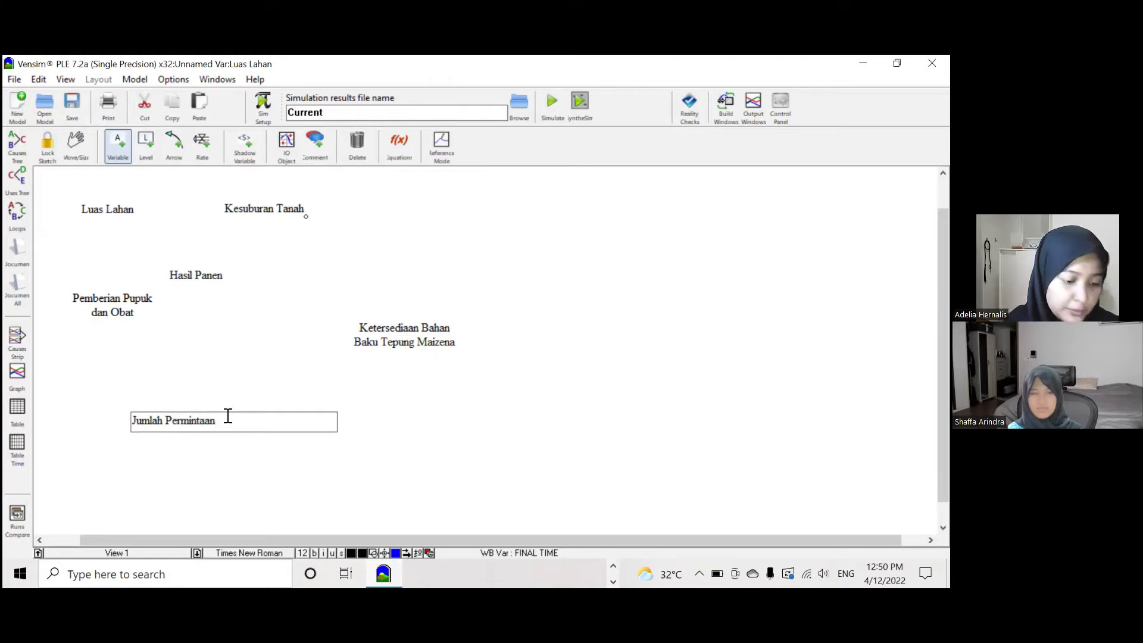
Add the variables "Penurunan Permintaan" to the upper left of Jumlah Permintaan and "Peningkatan Permintaan" to its lower right.
{"action": "left_click", "coordinate": [112, 388]}
{"action": "type", "text": "P"}
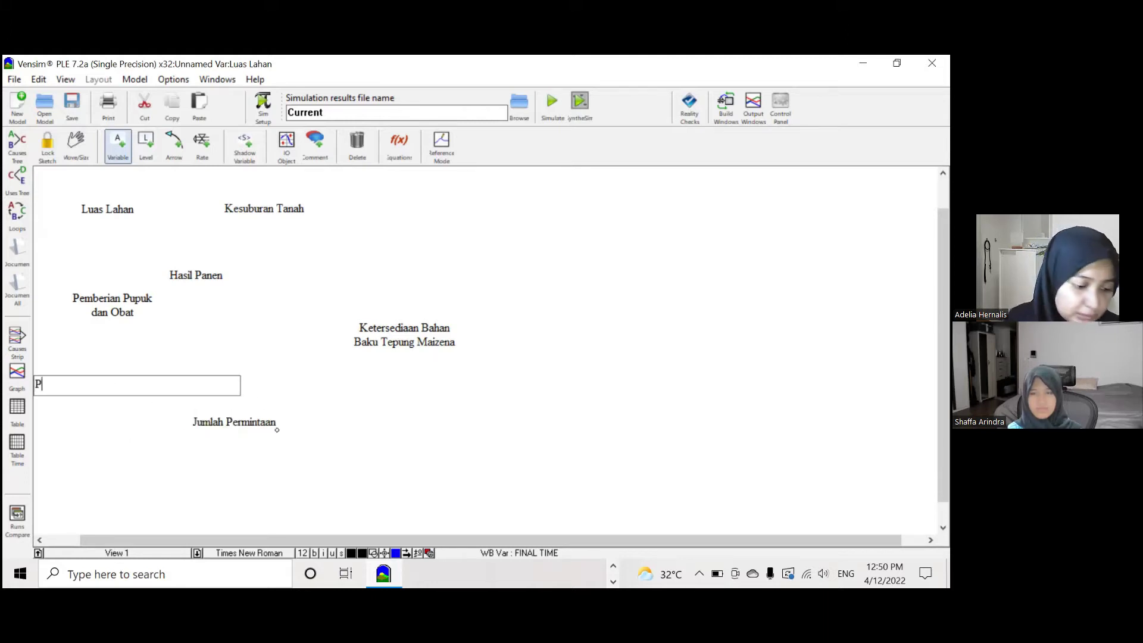
{"action": "type", "text": "enurunan"}
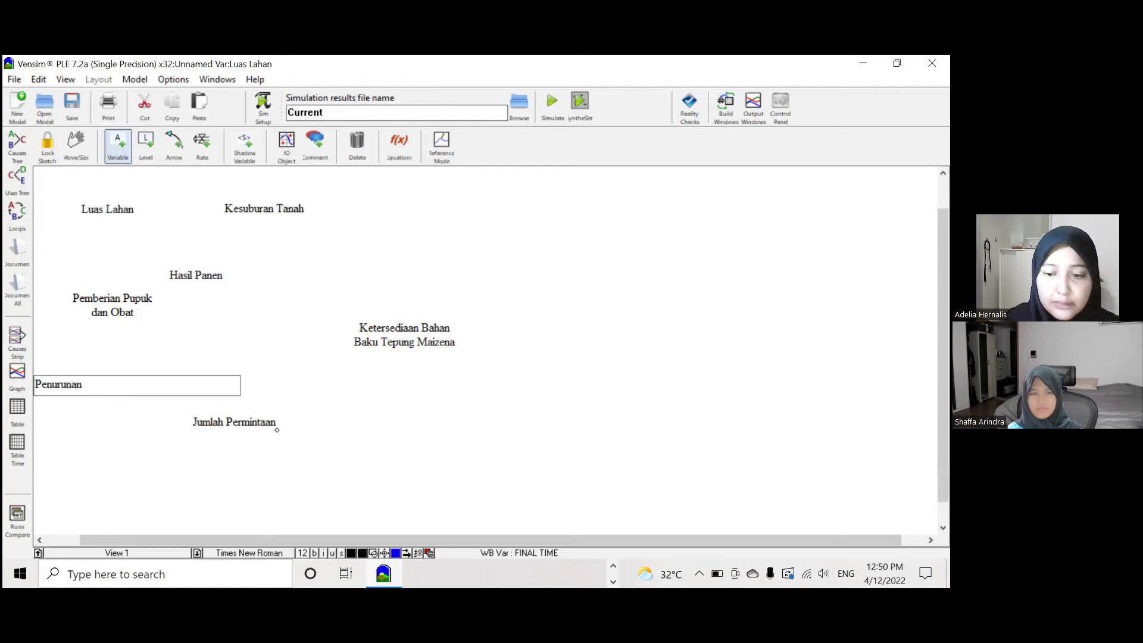
{"action": "type", "text": " Permintaan"}
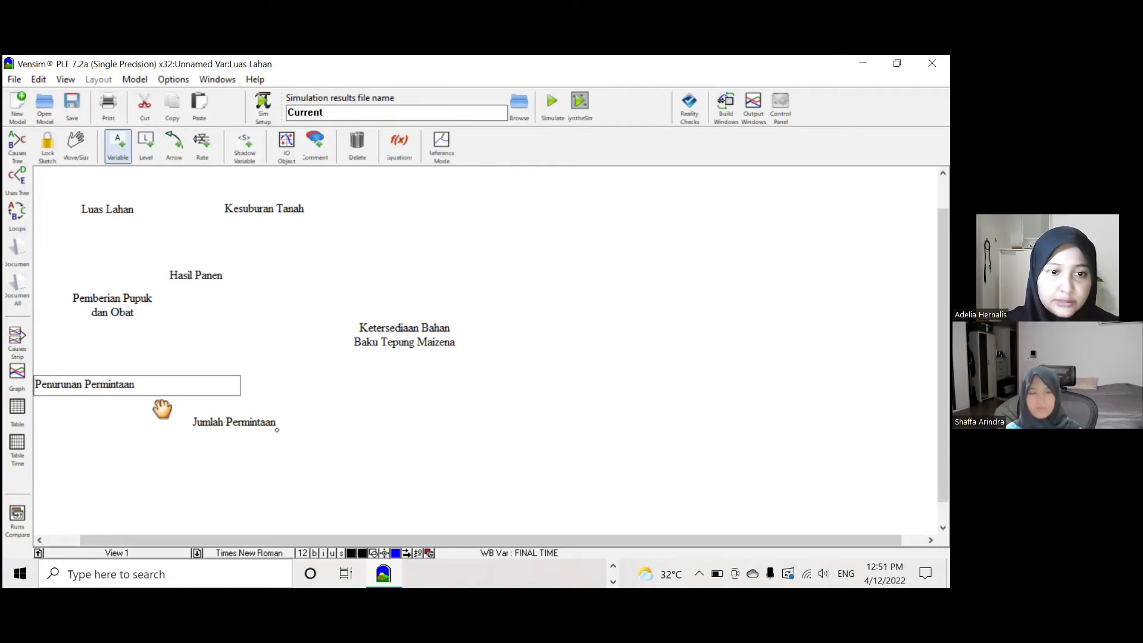
{"action": "left_click", "coordinate": [300, 483]}
{"action": "type", "text": "Peningkatan Permintaan"}
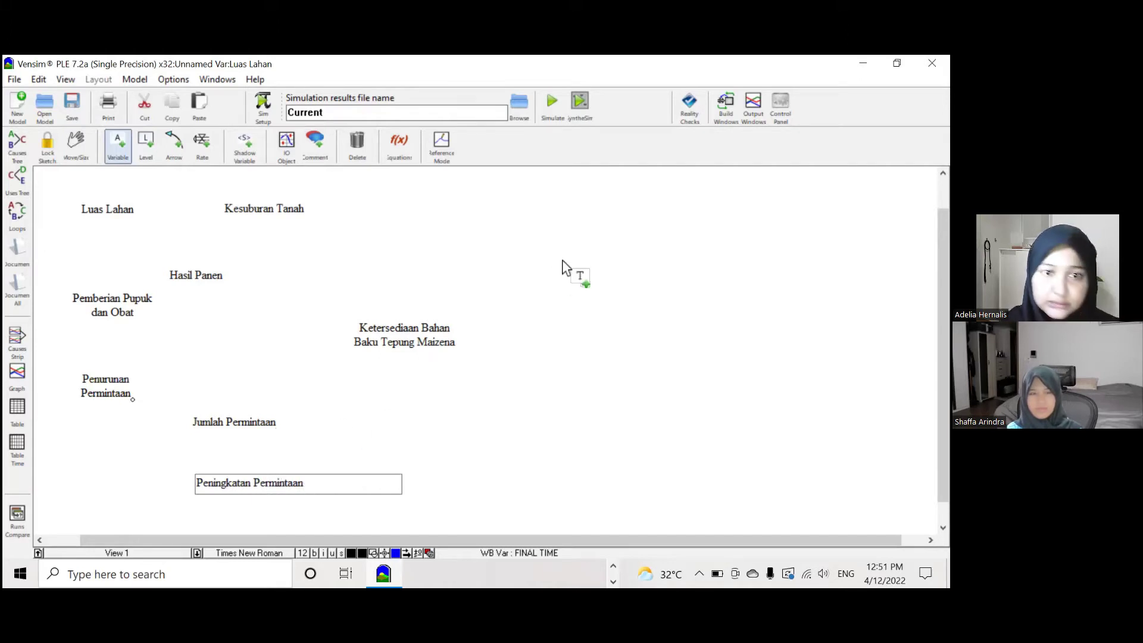
Add the variable "Gagal Panen" to the upper right of Ketersediaan Bahan Baku Tepung Maizena.
{"action": "left_click", "coordinate": [684, 284]}
{"action": "type", "text": "Gagal Panen"}
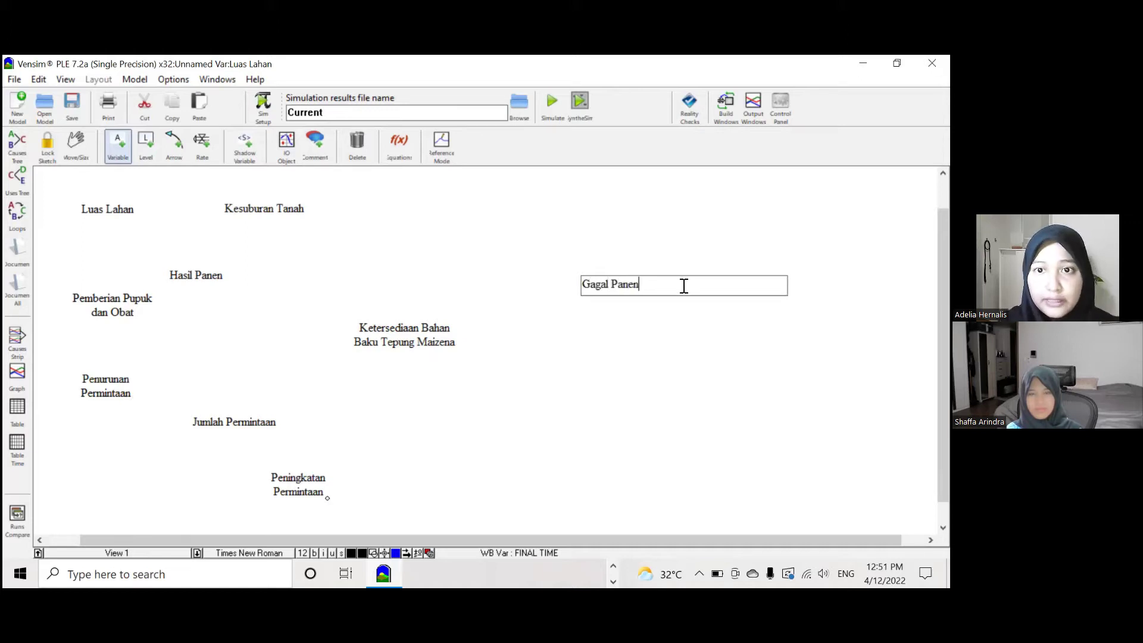
{"action": "key", "text": "Return"}
Add the variables "Cuaca Buruk" to the upper left of Gagal Panen and "Hama" to its lower right.
{"action": "left_click", "coordinate": [613, 212]}
{"action": "type", "text": "Cuca Bu"}
{"action": "key", "text": "BackSpace"}
{"action": "key", "text": "BackSpace"}
{"action": "key", "text": "BackSpace"}
{"action": "key", "text": "BackSpace"}
{"action": "key", "text": "BackSpace"}
{"action": "key", "text": "BackSpace"}
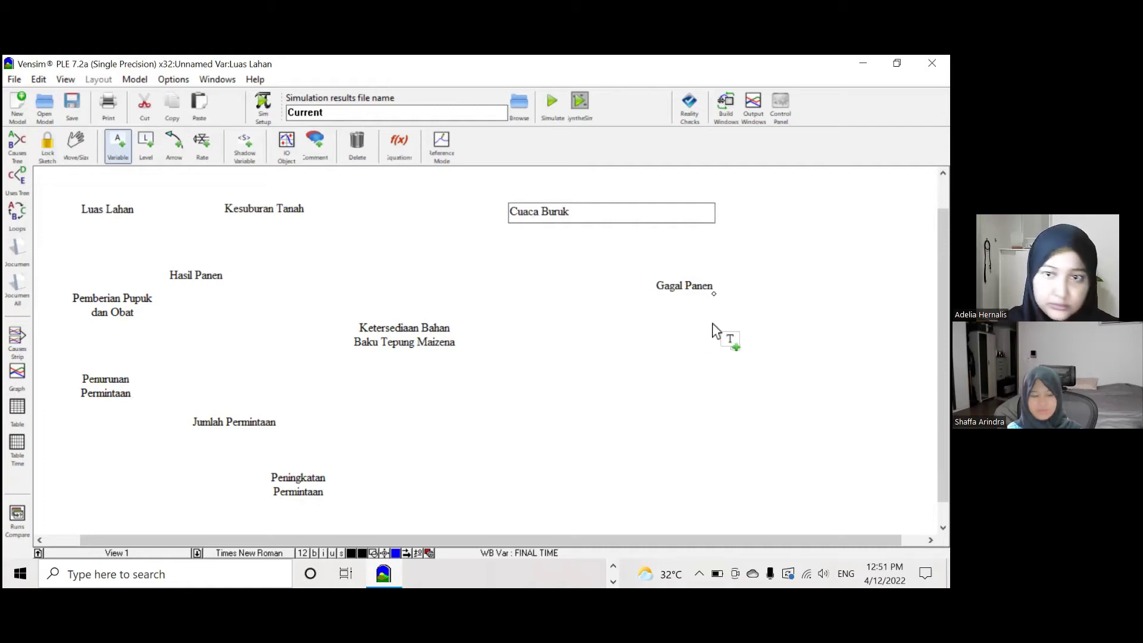
{"action": "left_click", "coordinate": [723, 338]}
{"action": "type", "text": "Hama"}
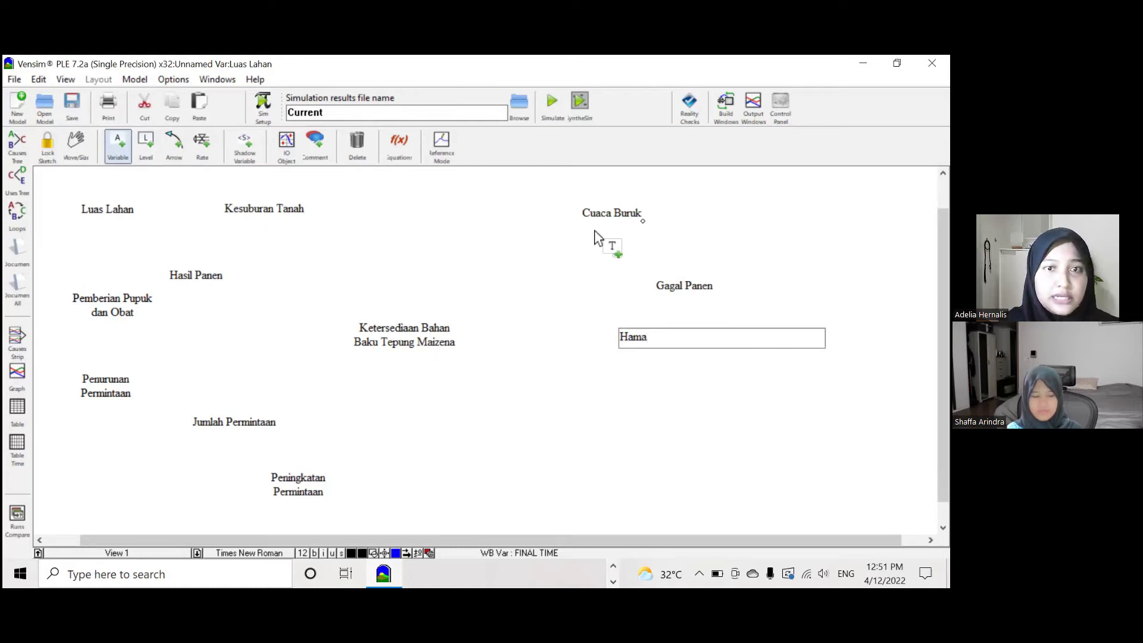
Move Ketersediaan Bahan Baku Tepung Maizena, Gagal Panen, Hama, Cuaca Buruk and Hasil Panen farther right to space out the diagram.
{"action": "left_click", "coordinate": [75, 142]}
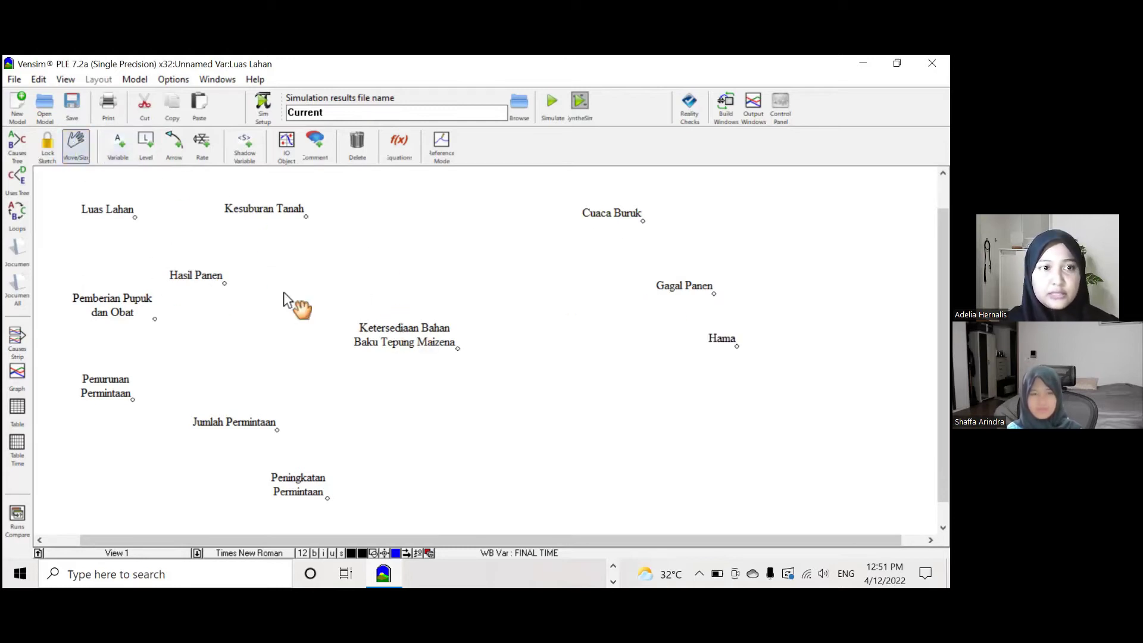
{"action": "left_click_drag", "start_coordinate": [378, 336], "coordinate": [418, 337]}
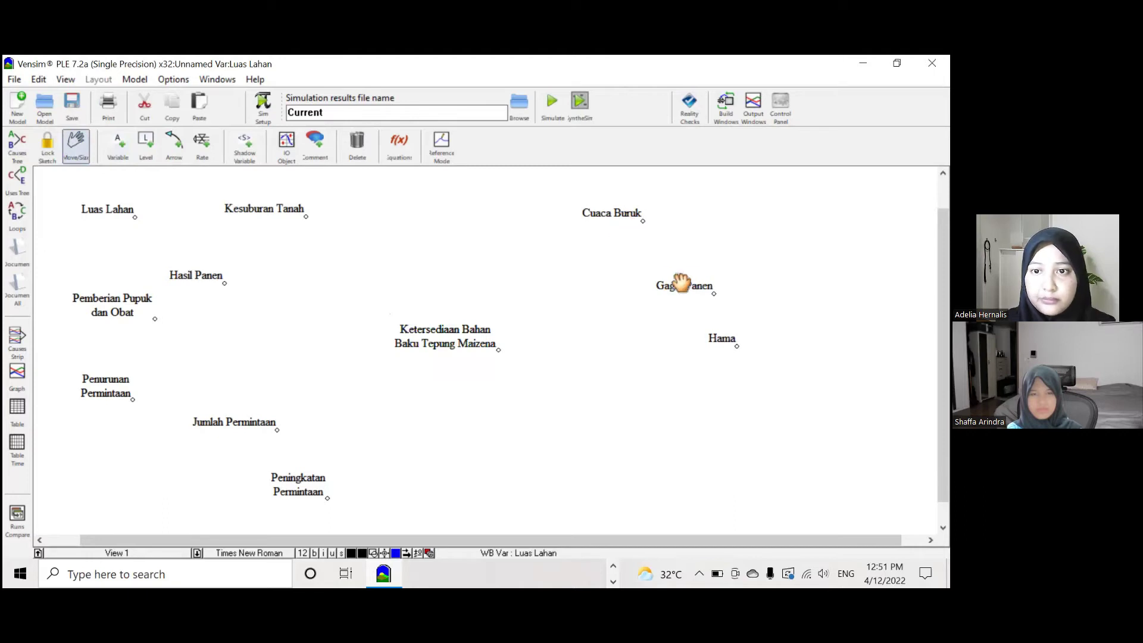
{"action": "left_click_drag", "start_coordinate": [681, 284], "coordinate": [729, 275]}
{"action": "left_click_drag", "start_coordinate": [722, 338], "coordinate": [779, 331]}
{"action": "left_click_drag", "start_coordinate": [620, 212], "coordinate": [709, 219]}
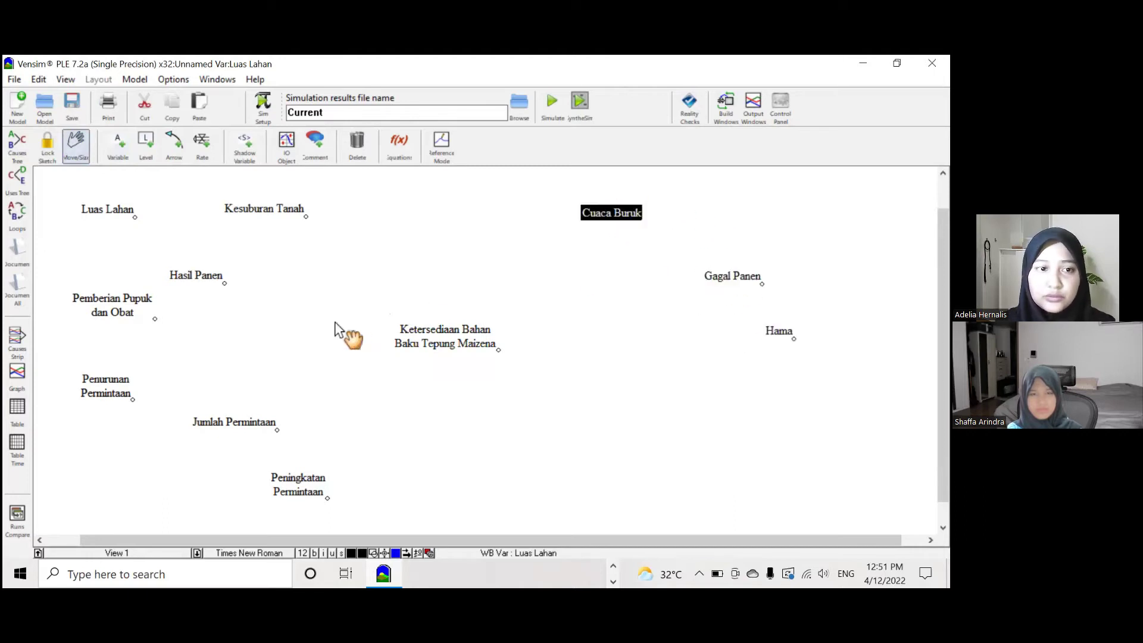
{"action": "left_click_drag", "start_coordinate": [197, 275], "coordinate": [260, 268]}
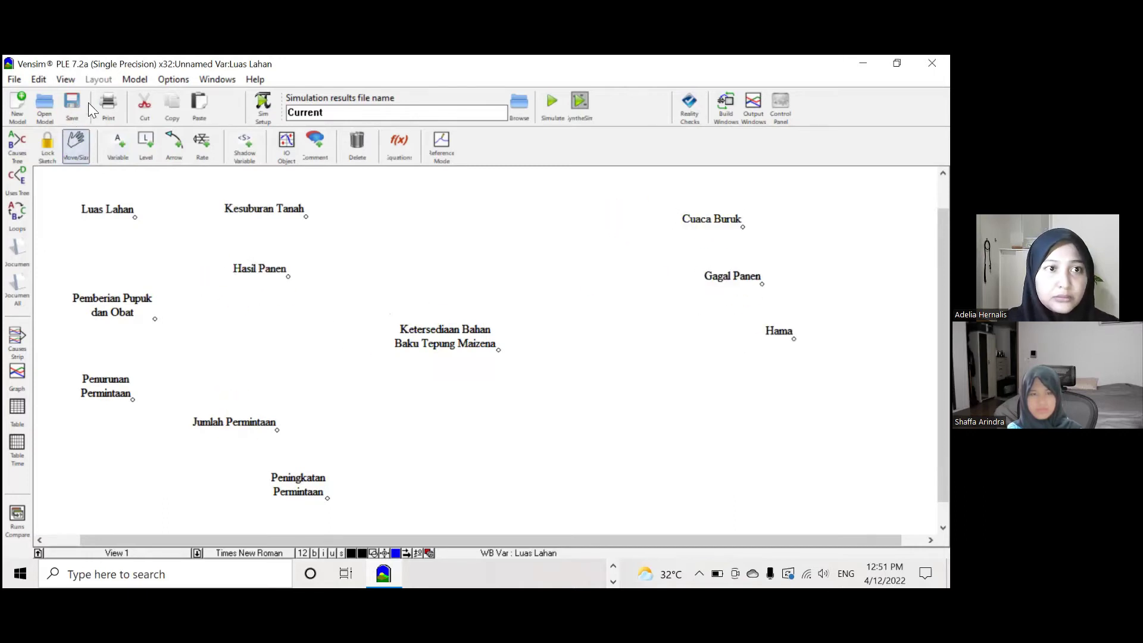
Draw arrows from Hasil Panen and Jumlah Permintaan to Ketersediaan Bahan Baku Tepung Maizena.
{"action": "left_click", "coordinate": [174, 147]}
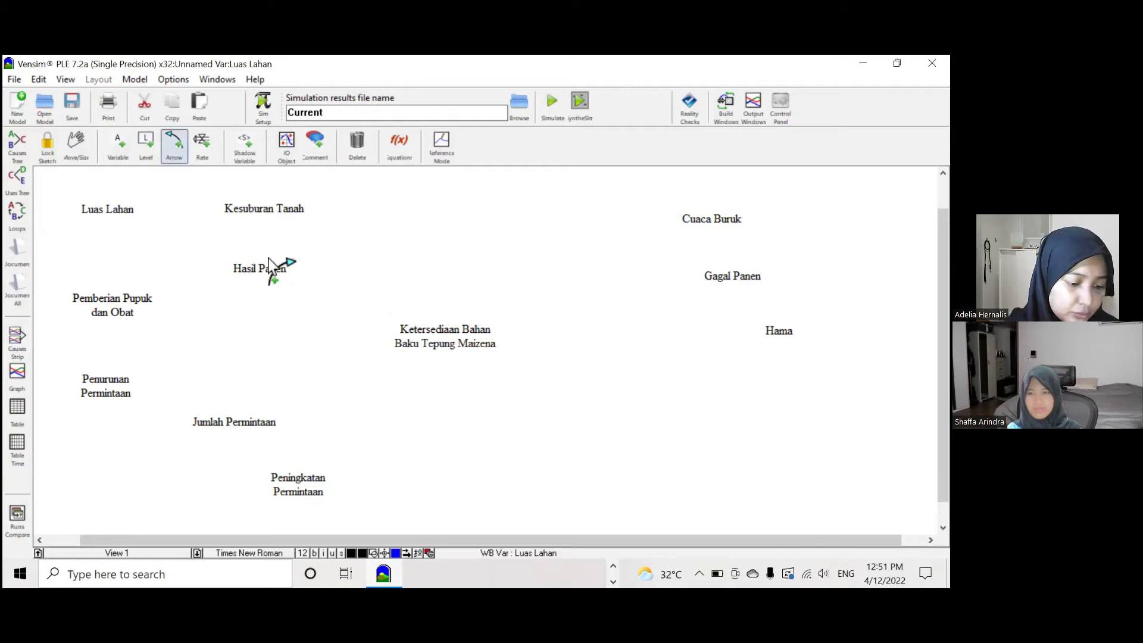
{"action": "left_click", "coordinate": [266, 275]}
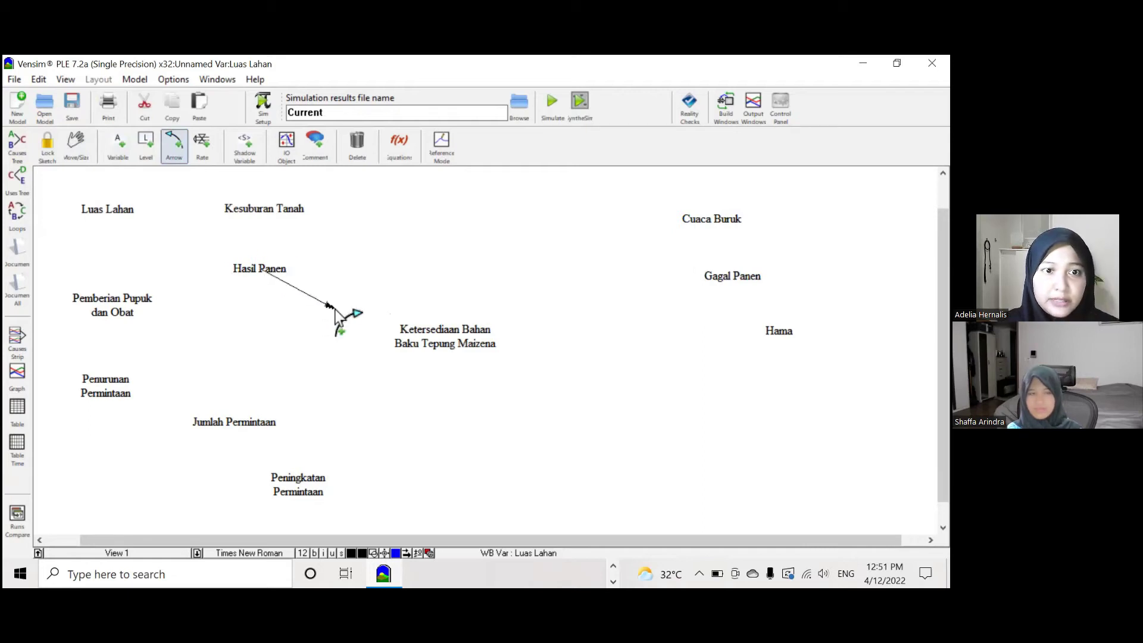
{"action": "left_click", "coordinate": [434, 348]}
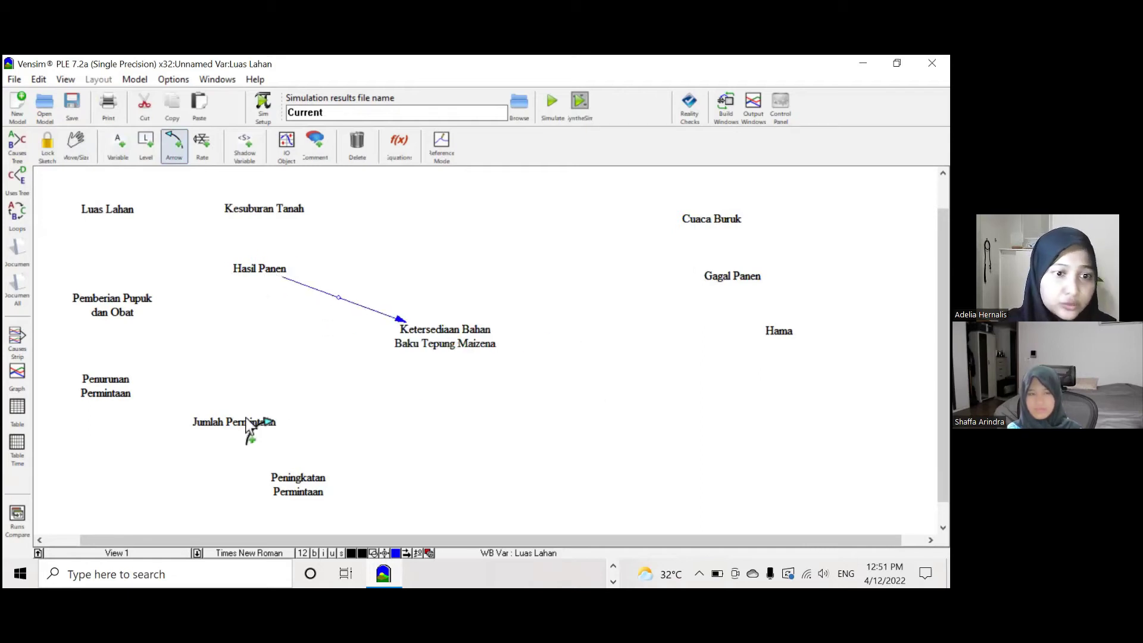
{"action": "left_click", "coordinate": [244, 426]}
{"action": "left_click", "coordinate": [434, 350]}
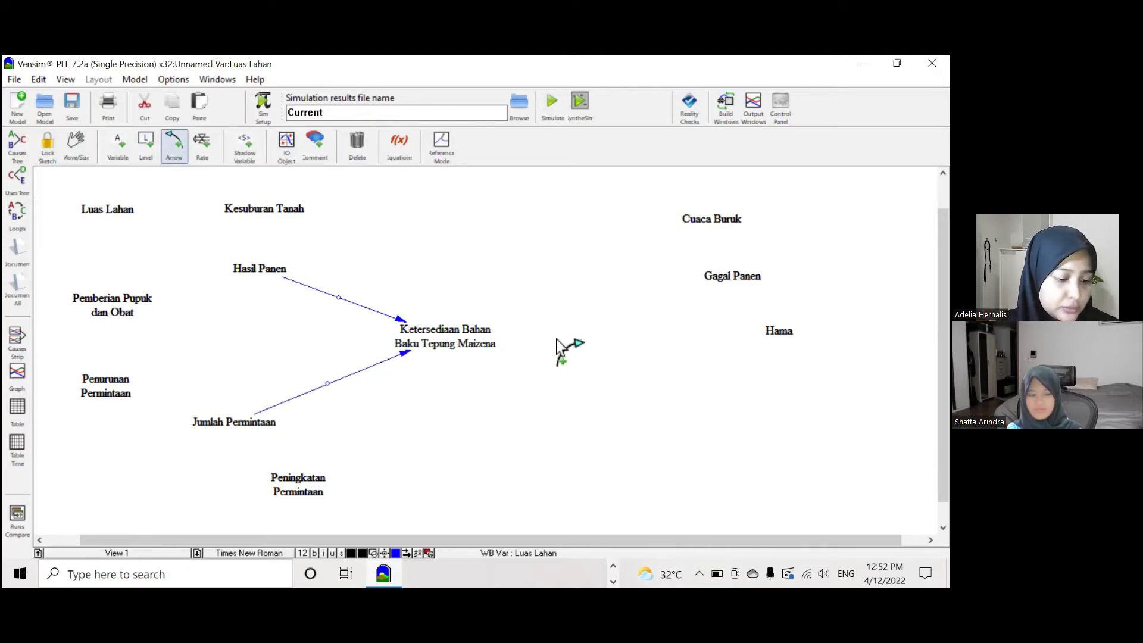
Draw arrows from Gagal Panen, Luas Lahan, Kesuburan Tanah and Pemberian Pupuk dan Obat to Hasil Panen.
{"action": "left_click", "coordinate": [702, 277]}
{"action": "left_click", "coordinate": [275, 271]}
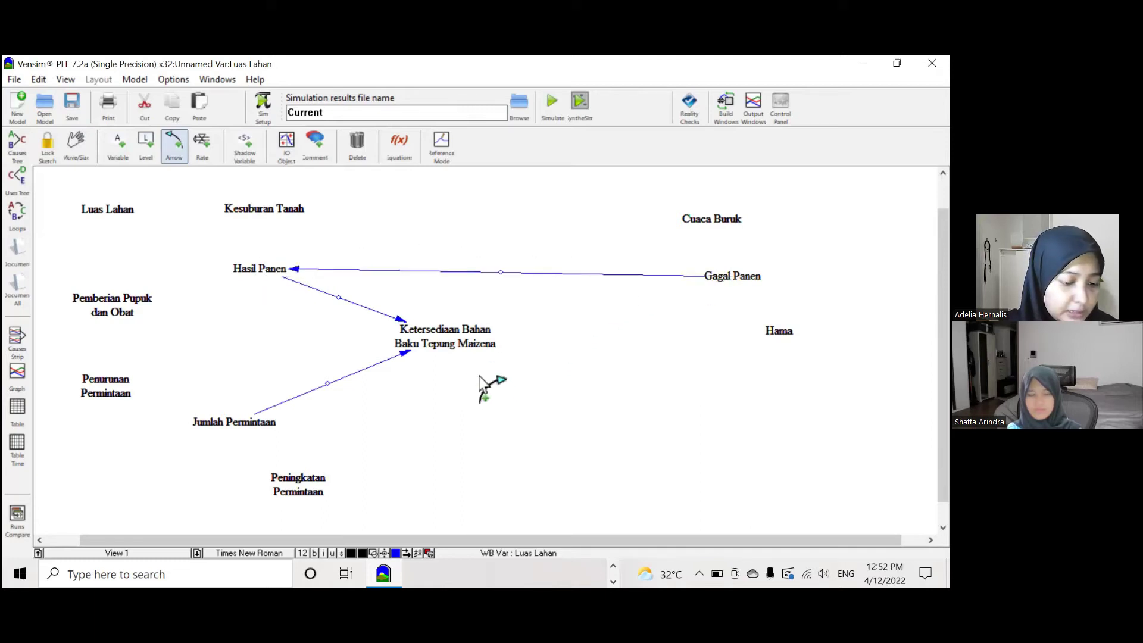
{"action": "left_click", "coordinate": [131, 212]}
{"action": "left_click", "coordinate": [244, 265]}
{"action": "left_click", "coordinate": [274, 217]}
{"action": "left_click", "coordinate": [267, 280]}
{"action": "left_click", "coordinate": [152, 304]}
{"action": "left_click", "coordinate": [262, 277]}
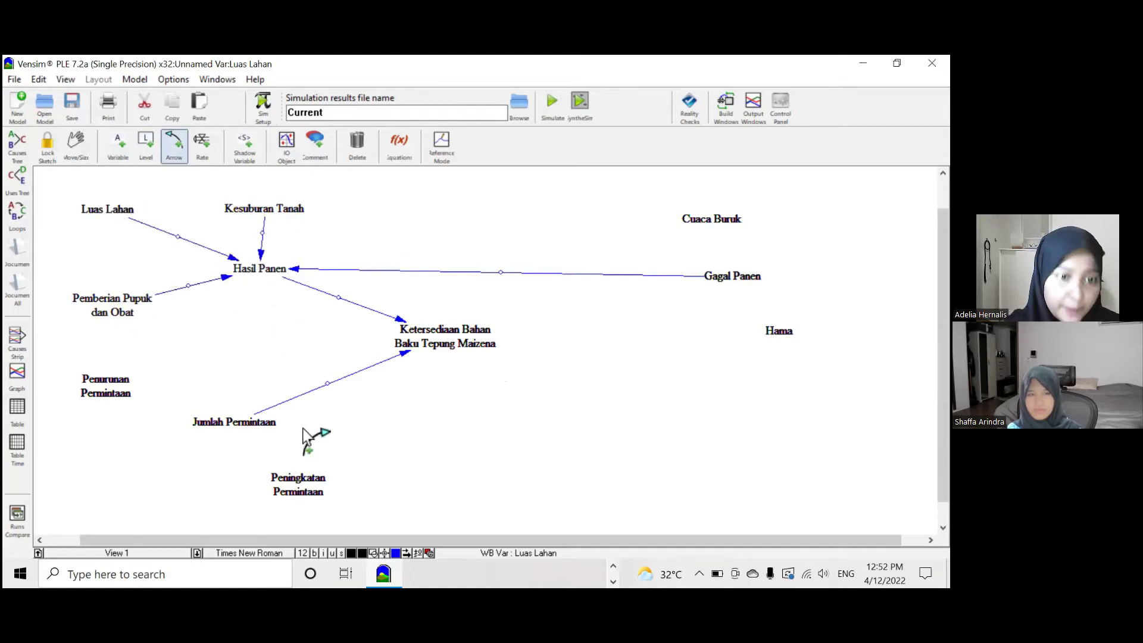
Draw arrows from Penurunan Permintaan and Peningkatan Permintaan to Jumlah Permintaan.
{"action": "left_click", "coordinate": [116, 384]}
{"action": "left_click", "coordinate": [213, 421]}
{"action": "left_click", "coordinate": [300, 473]}
{"action": "left_click", "coordinate": [229, 418]}
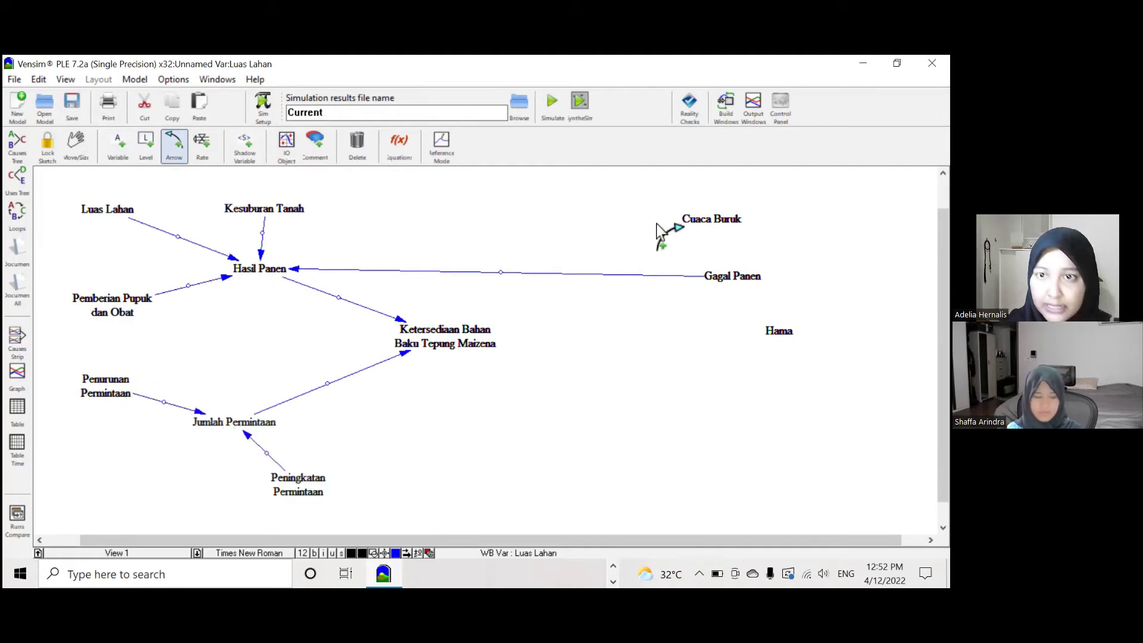
Draw arrows from Cuaca Buruk and Hama to Gagal Panen.
{"action": "left_click", "coordinate": [708, 225]}
{"action": "left_click", "coordinate": [731, 275]}
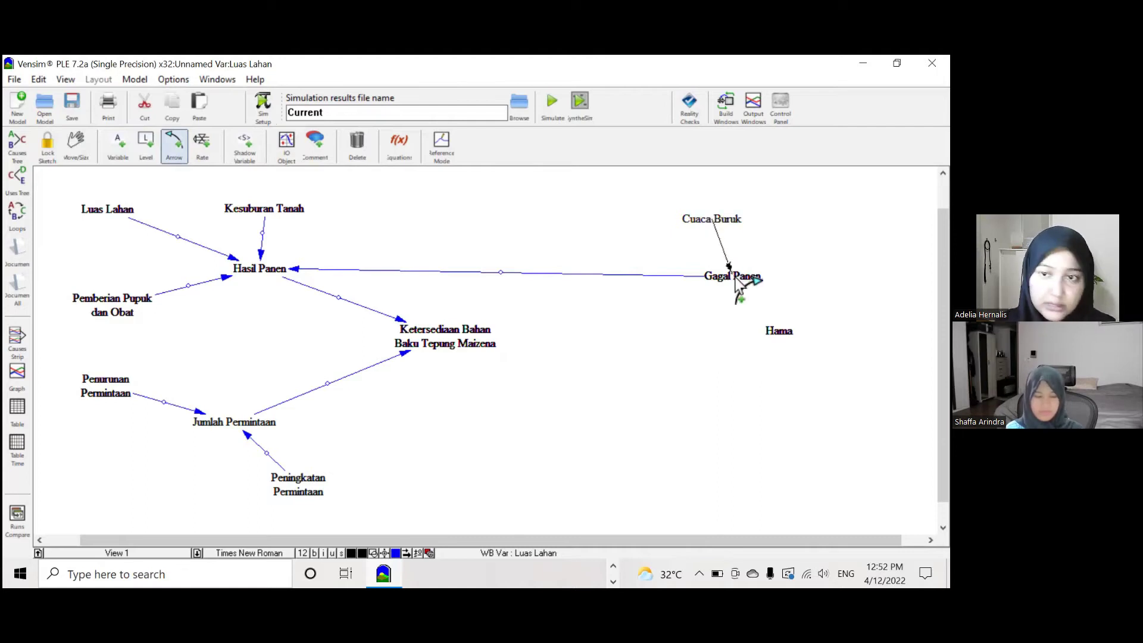
{"action": "left_click", "coordinate": [778, 330]}
{"action": "left_click", "coordinate": [740, 276]}
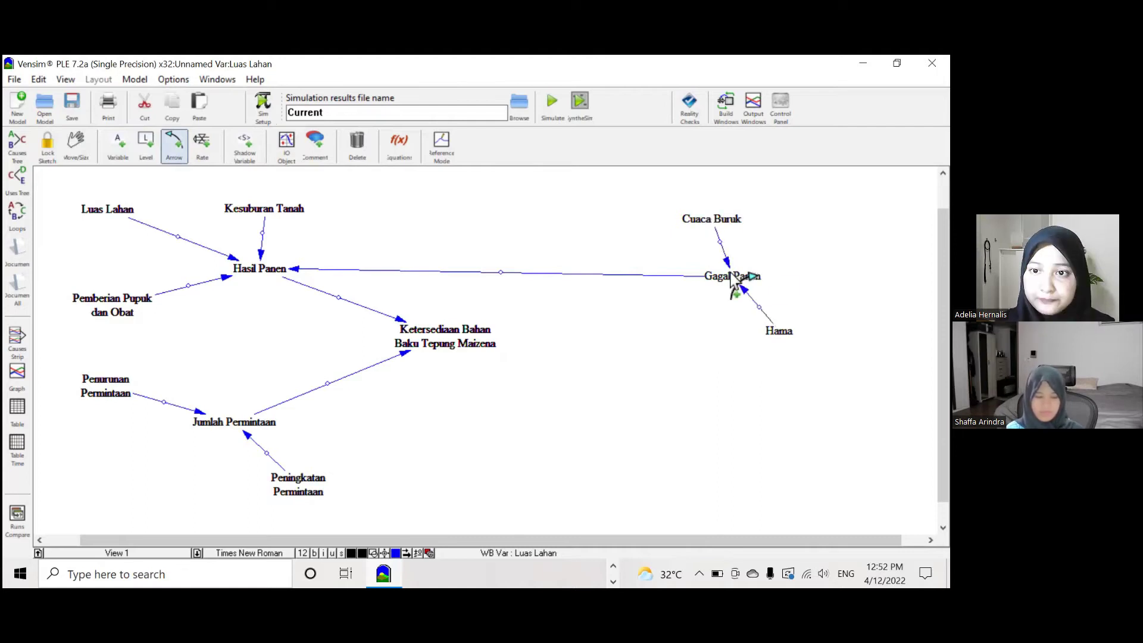
Bend the arrows from Kesuburan Tanah, Luas Lahan, Pemberian Pupuk dan Obat and Gagal Panen to Hasil Panen into curves.
{"action": "key", "text": "1"}
{"action": "left_click", "coordinate": [75, 143]}
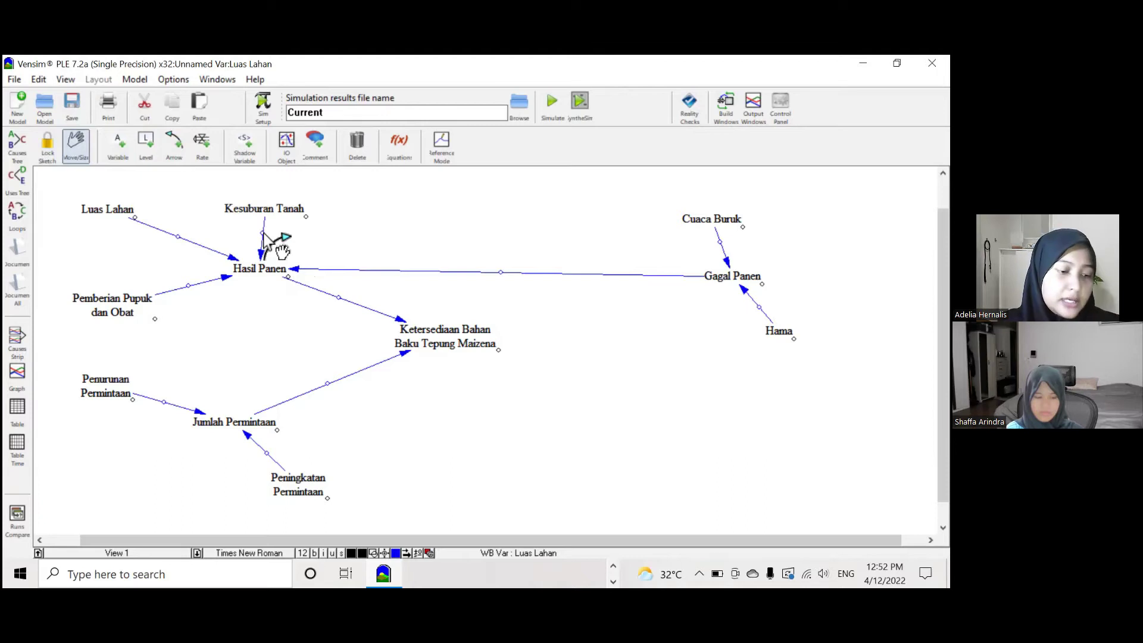
{"action": "left_click", "coordinate": [262, 235]}
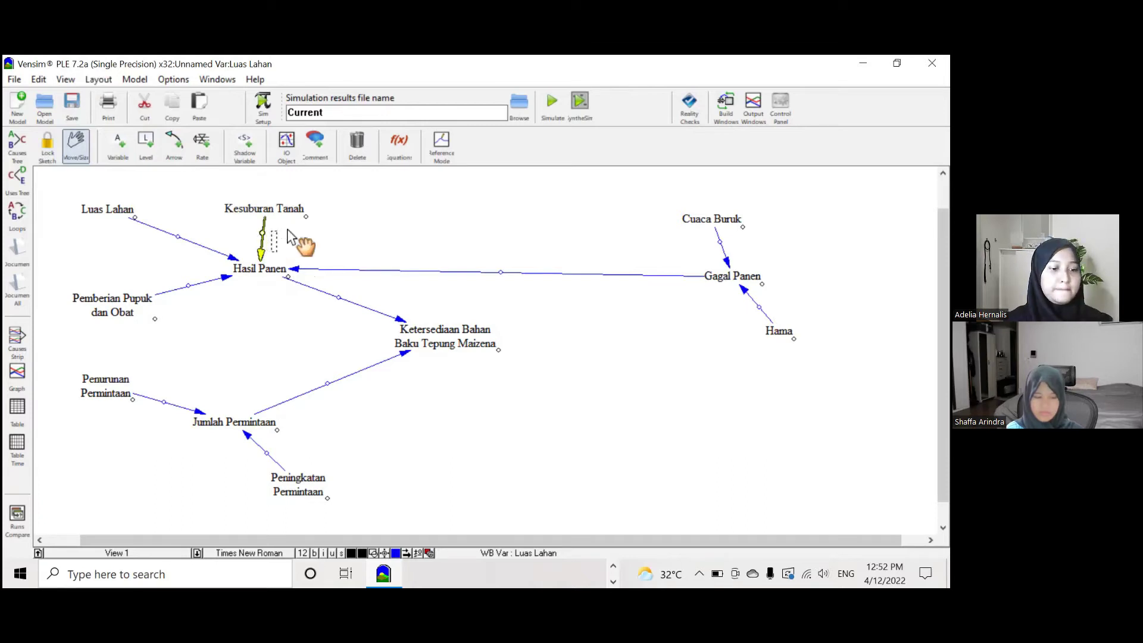
{"action": "left_click", "coordinate": [264, 234]}
{"action": "left_click_drag", "start_coordinate": [278, 236], "coordinate": [281, 236]}
{"action": "left_click_drag", "start_coordinate": [178, 236], "coordinate": [192, 224]}
{"action": "left_click_drag", "start_coordinate": [188, 285], "coordinate": [175, 255]}
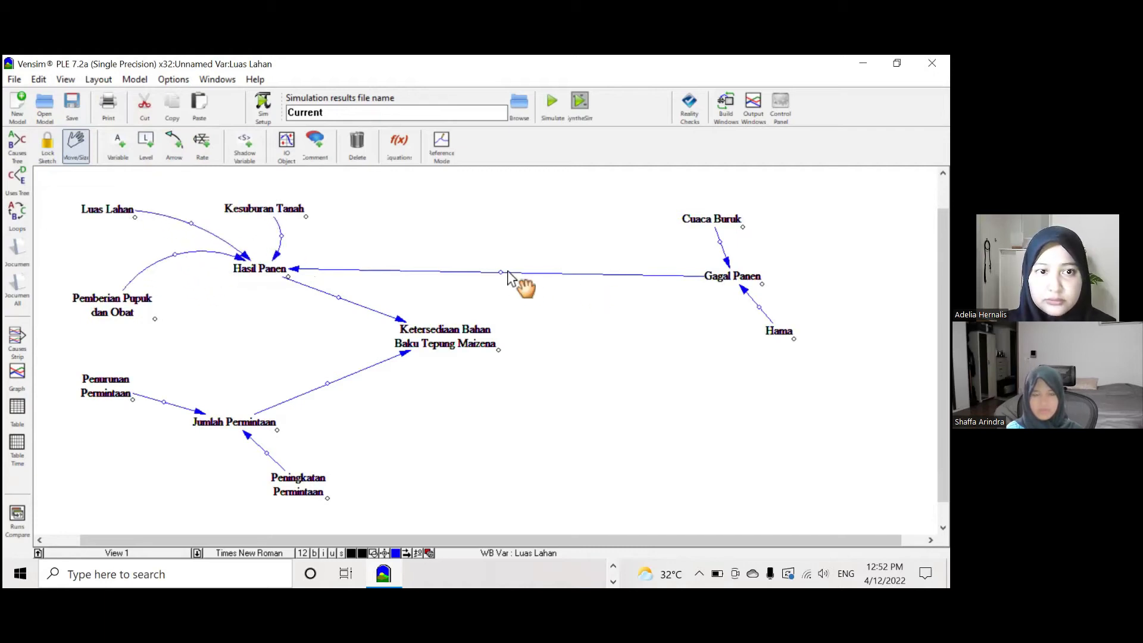
{"action": "left_click_drag", "start_coordinate": [499, 269], "coordinate": [506, 244]}
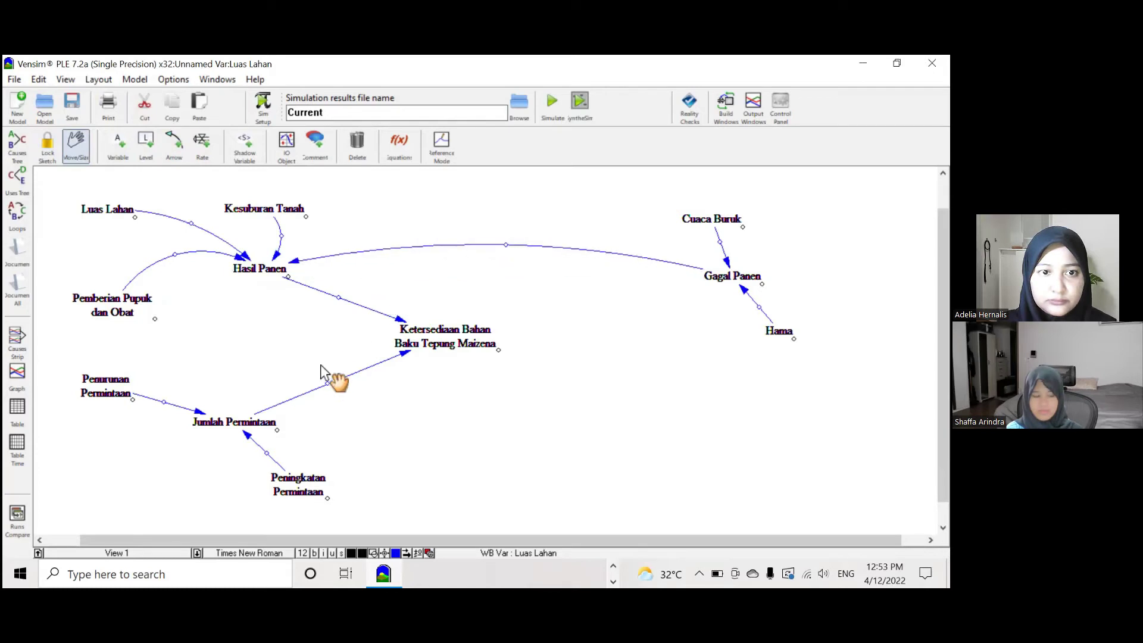
Curve the arrows into Ketersediaan Bahan Baku Tepung Maizena, Jumlah Permintaan and Gagal Panen, and bend the Pemberian Pupuk dan Obat arrow downward.
{"action": "left_click_drag", "start_coordinate": [339, 297], "coordinate": [358, 286]}
{"action": "left_click_drag", "start_coordinate": [329, 381], "coordinate": [309, 361]}
{"action": "left_click_drag", "start_coordinate": [267, 452], "coordinate": [301, 446]}
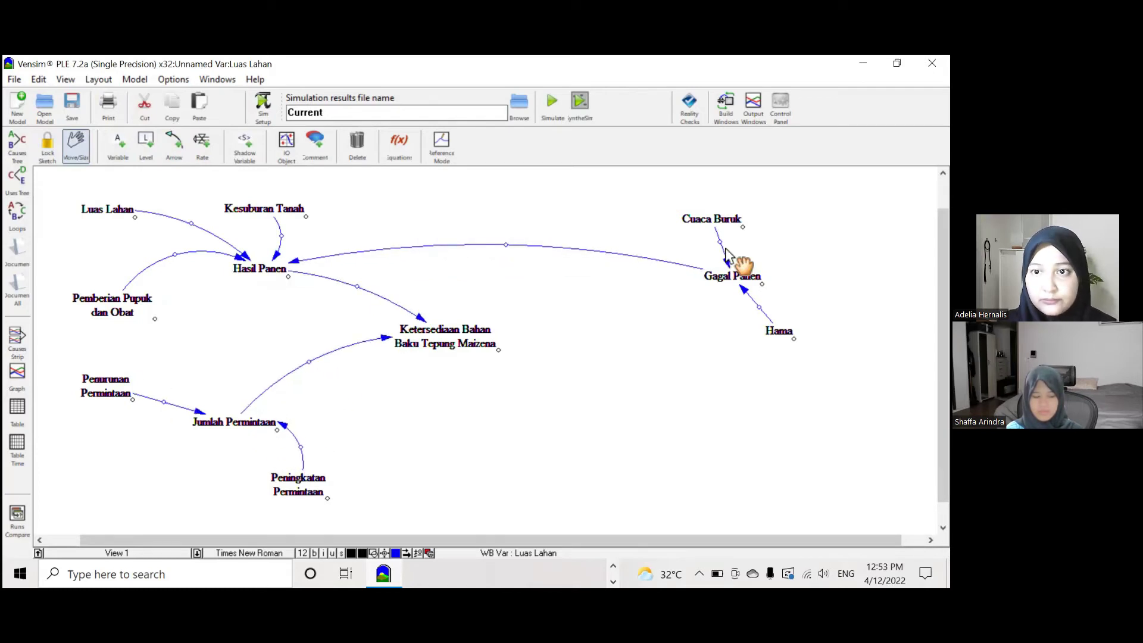
{"action": "left_click_drag", "start_coordinate": [720, 242], "coordinate": [741, 239]}
{"action": "left_click_drag", "start_coordinate": [759, 307], "coordinate": [741, 323]}
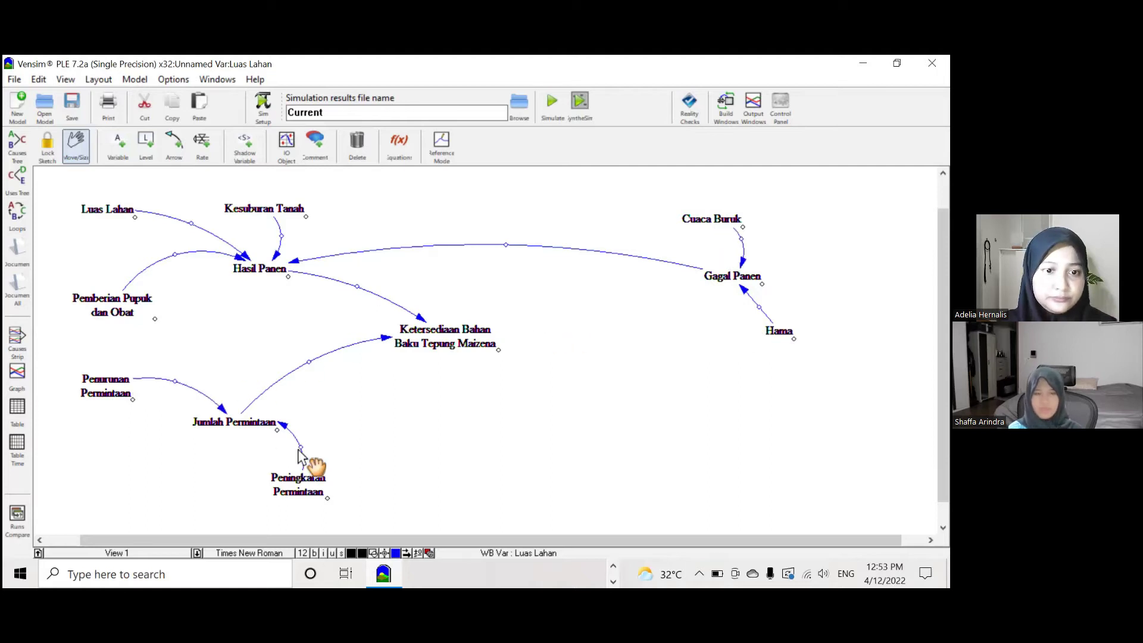
{"action": "left_click_drag", "start_coordinate": [301, 446], "coordinate": [244, 473]}
{"action": "left_click_drag", "start_coordinate": [174, 254], "coordinate": [179, 302]}
{"action": "left_click", "coordinate": [48, 146]}
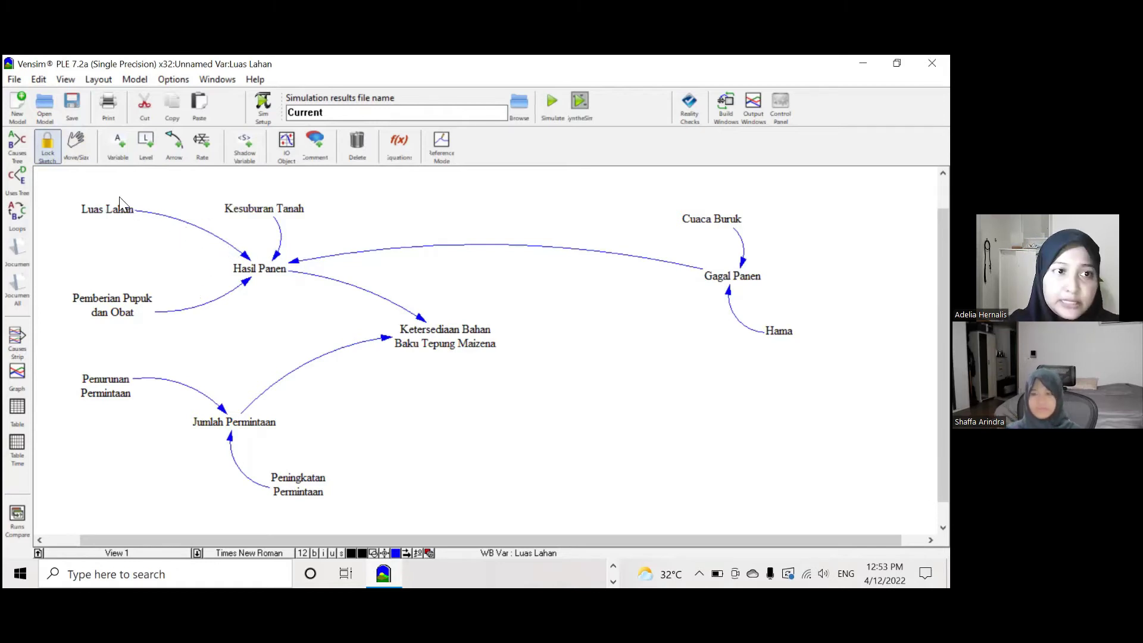
{"action": "right_click", "coordinate": [173, 223]}
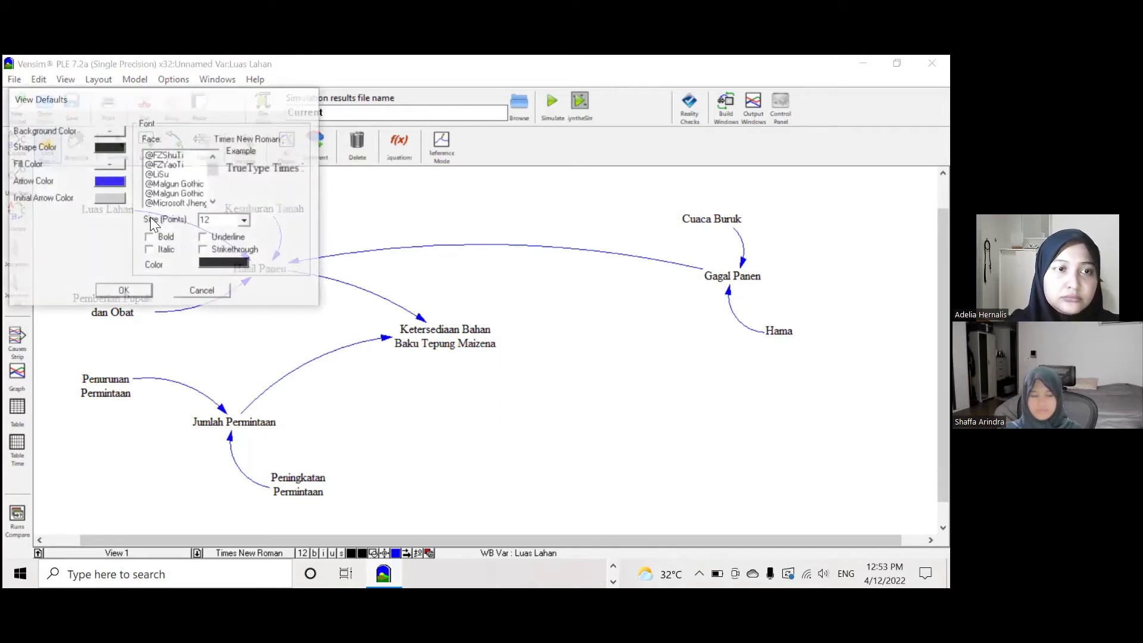
{"action": "key", "text": "Escape"}
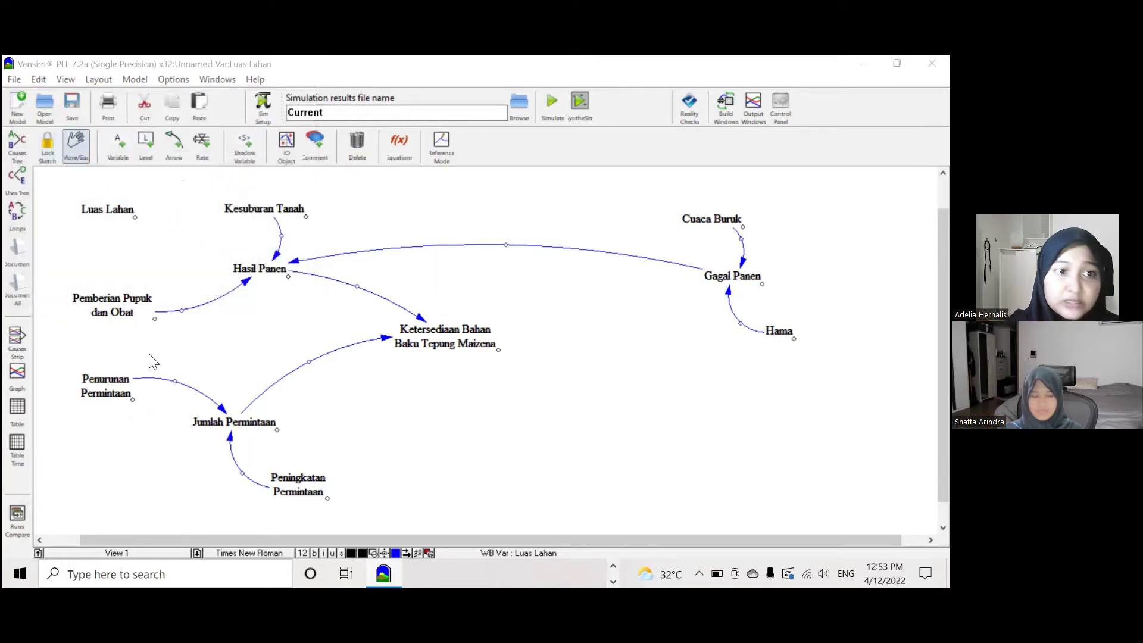
Assign + polarity to the arrows from Luas Lahan and Pemberian Pupuk dan Obat to Hasil Panen.
{"action": "right_click", "coordinate": [134, 212]}
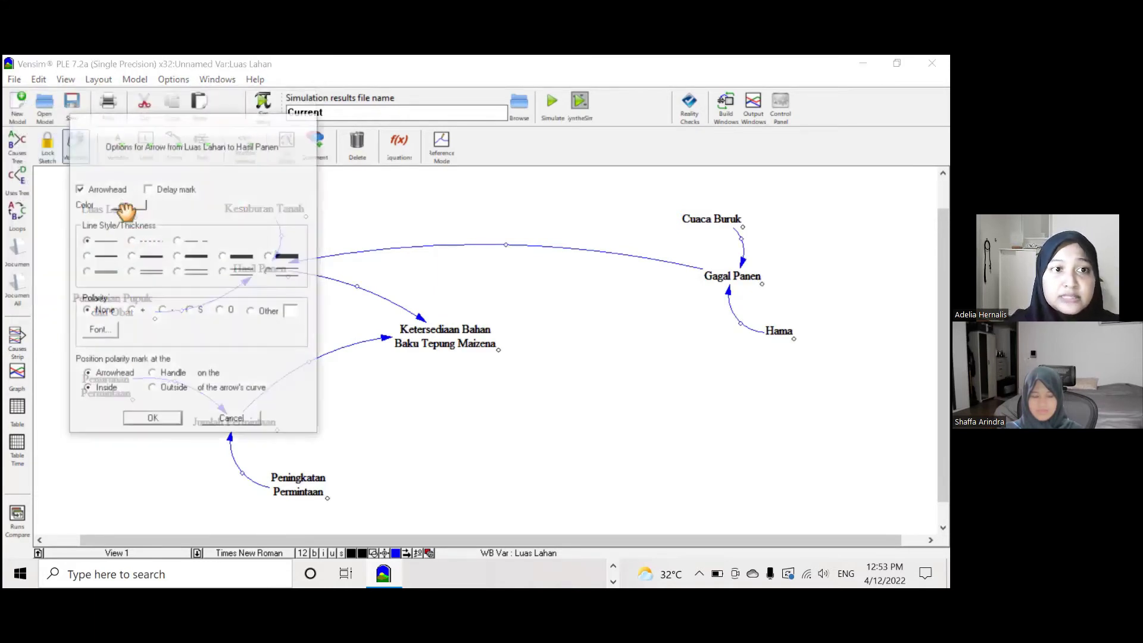
{"action": "key", "text": "Escape"}
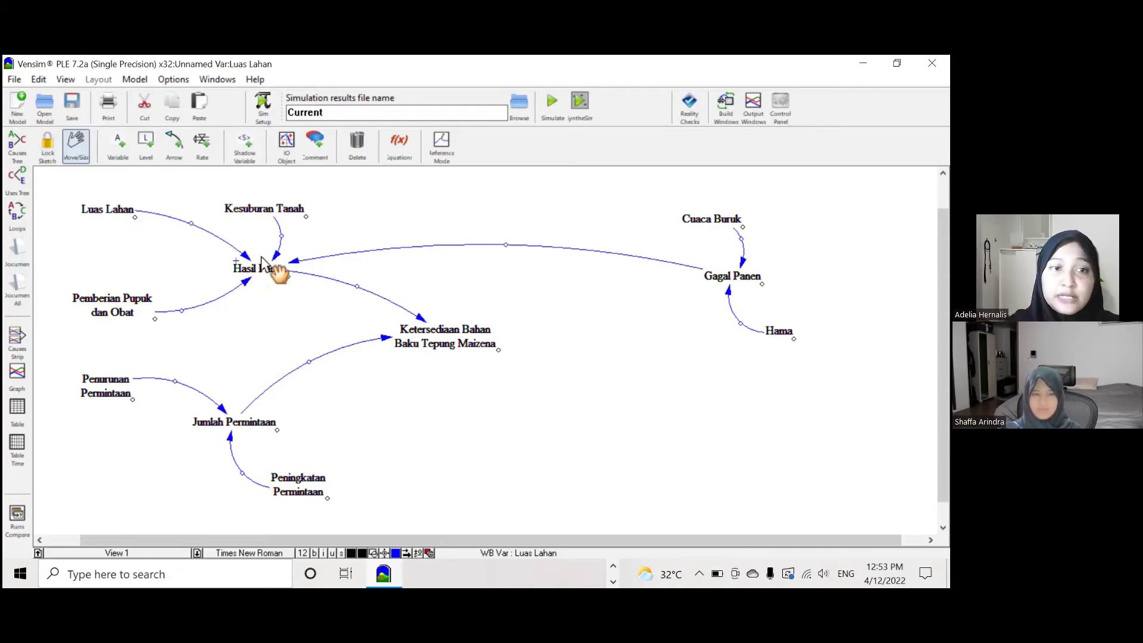
{"action": "right_click", "coordinate": [236, 330]}
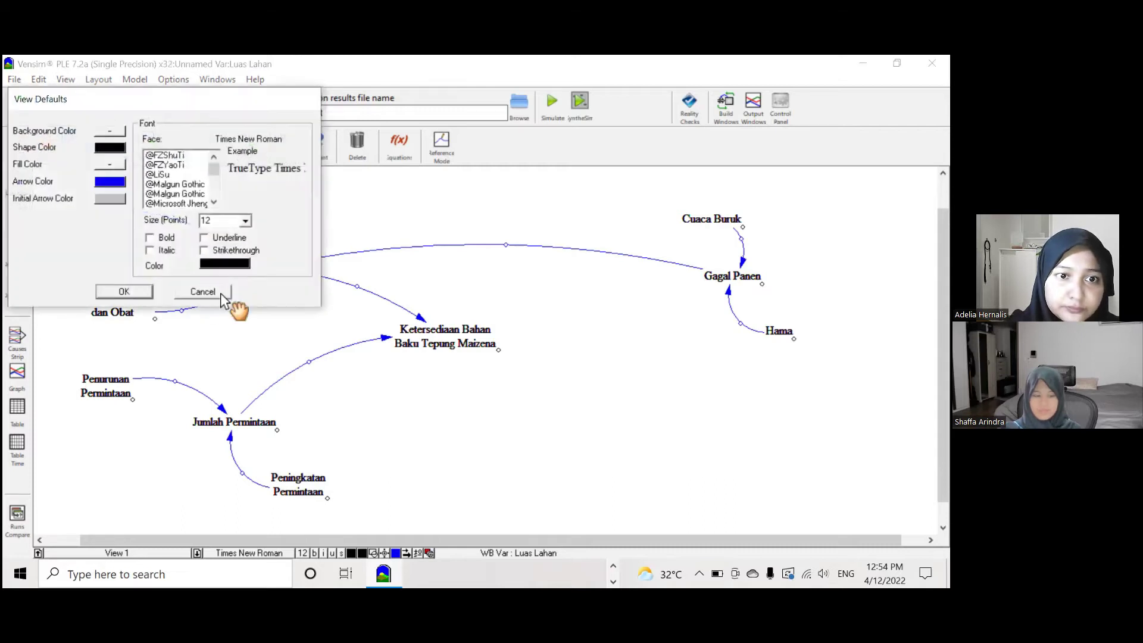
{"action": "left_click", "coordinate": [212, 291]}
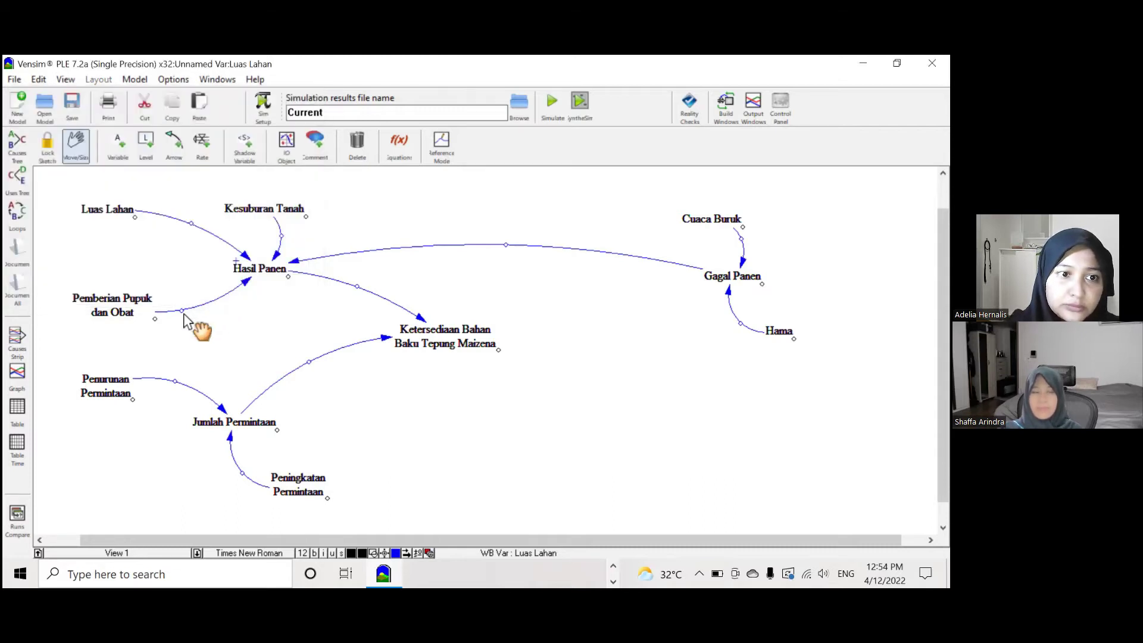
{"action": "right_click", "coordinate": [182, 312]}
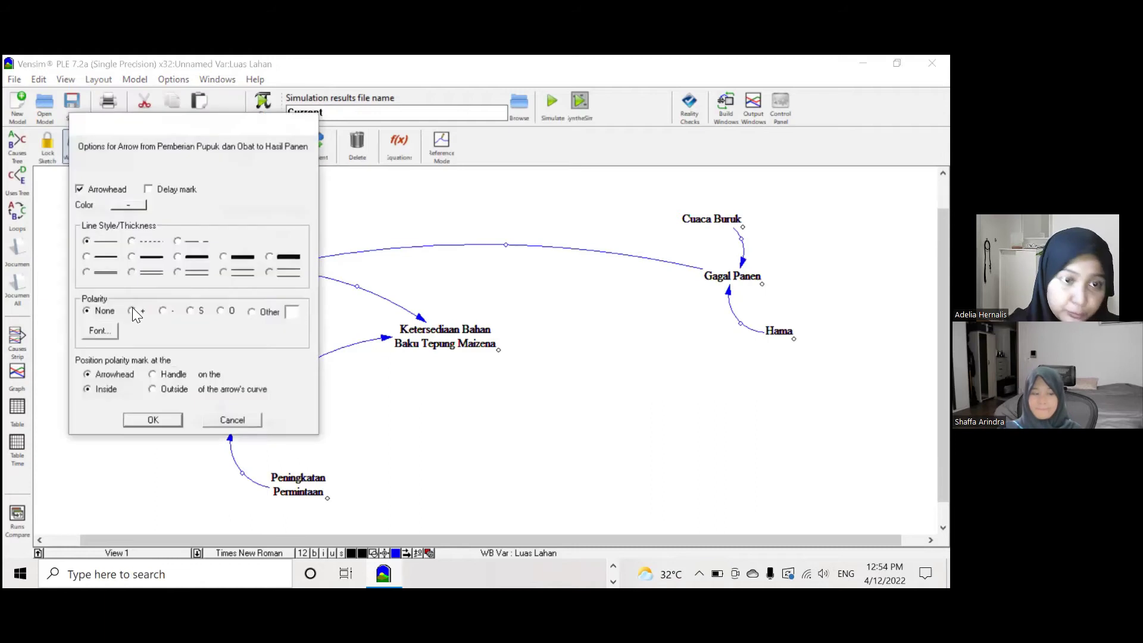
{"action": "left_click", "coordinate": [166, 420]}
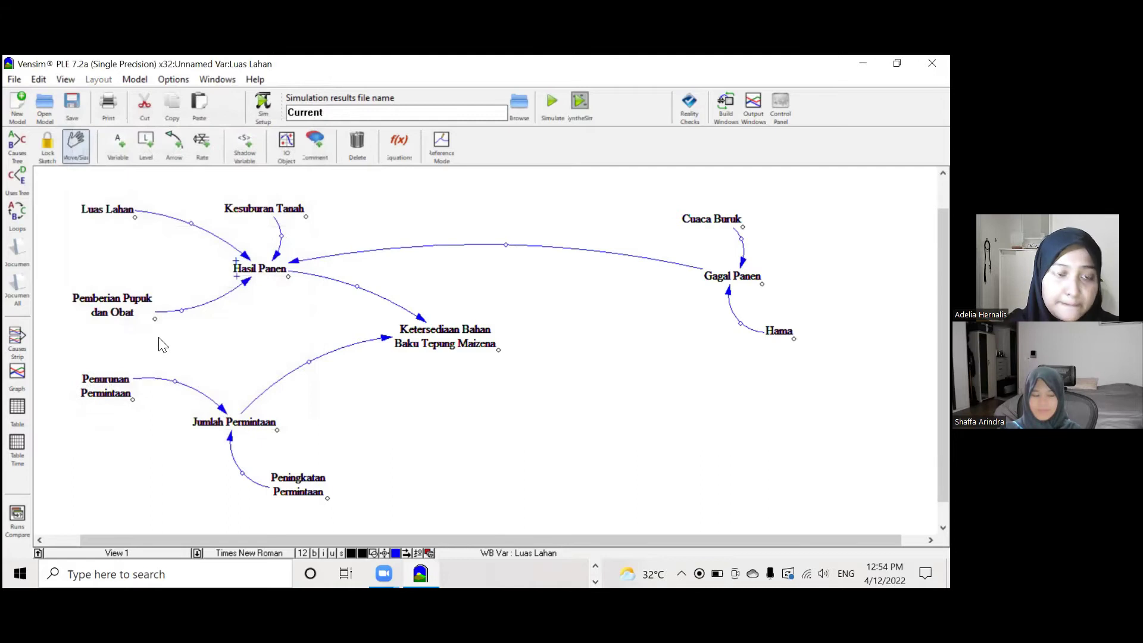
Assign + polarity to the arrow from Kesuburan Tanah to Hasil Panen and - polarity to the one from Gagal Panen.
{"action": "right_click", "coordinate": [282, 236]}
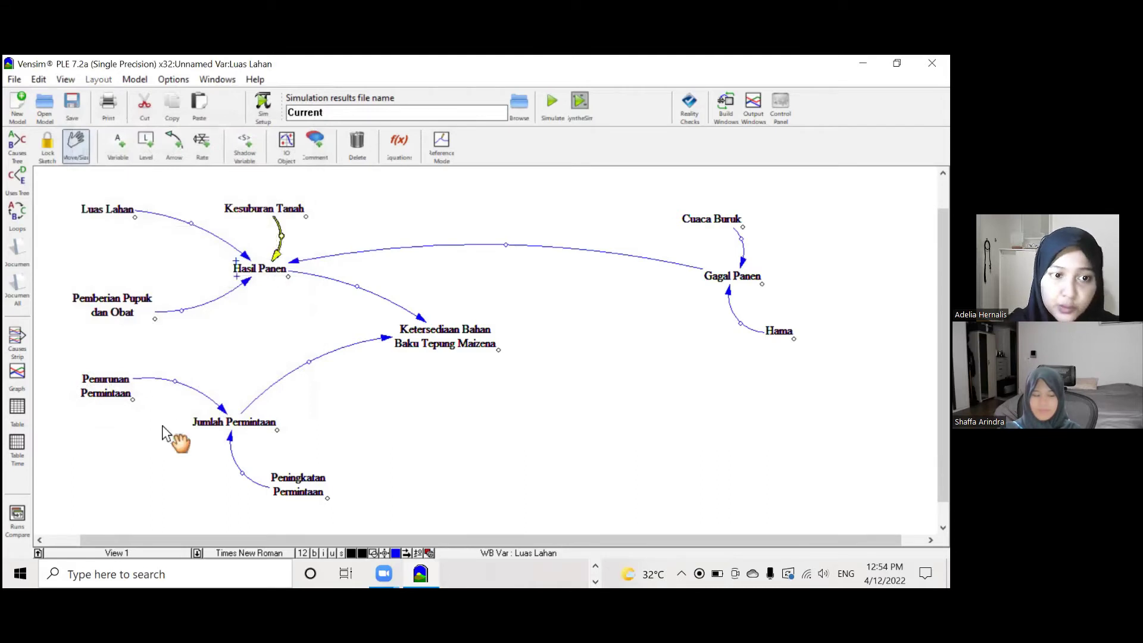
{"action": "left_click", "coordinate": [135, 310]}
{"action": "left_click", "coordinate": [153, 419]}
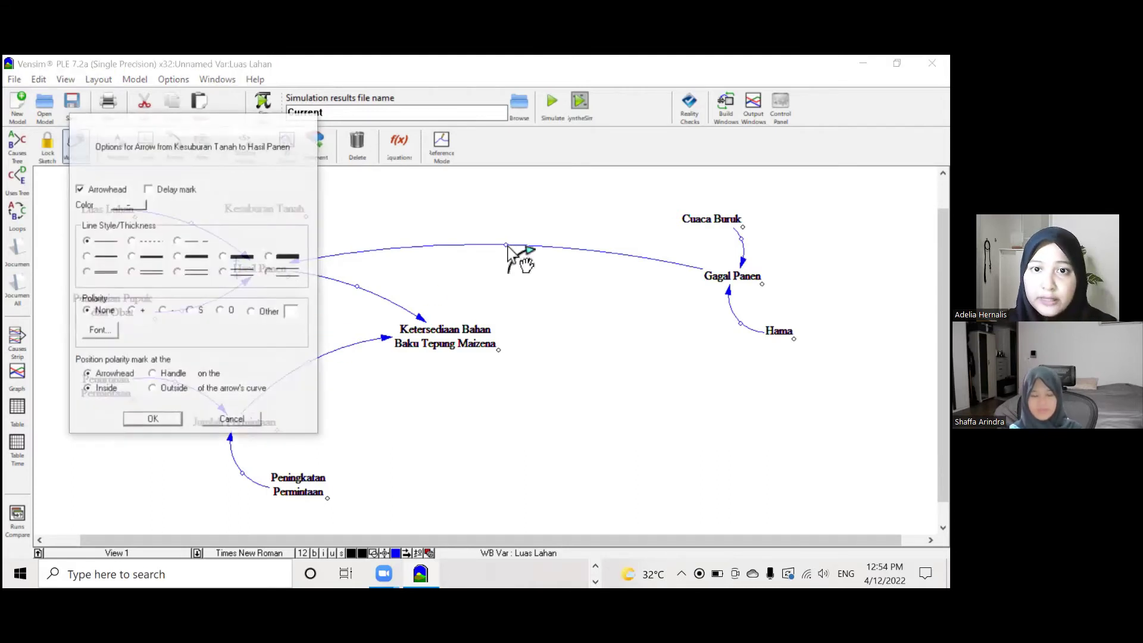
{"action": "right_click", "coordinate": [172, 312]}
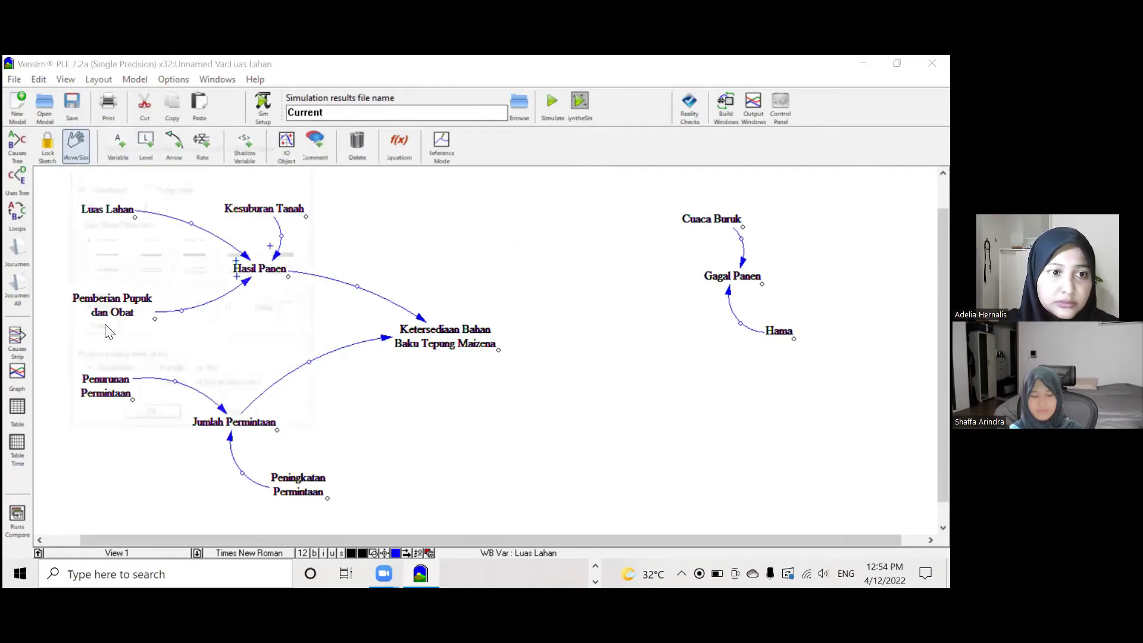
{"action": "left_click", "coordinate": [160, 419]}
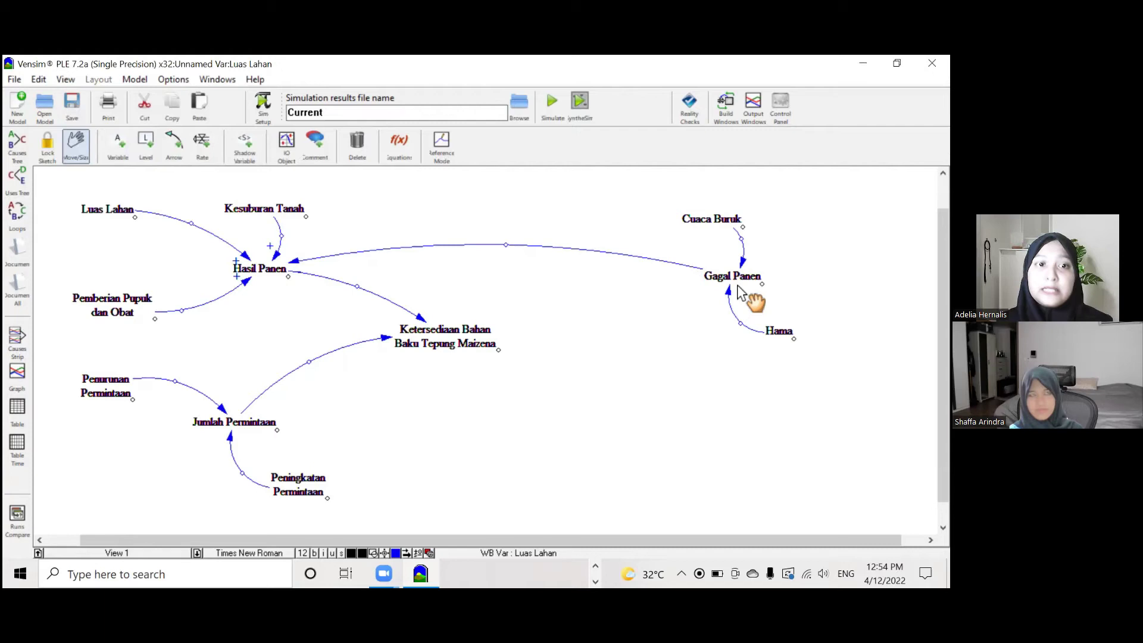
Assign + polarity to the arrow from Hasil Panen to Ketersediaan Bahan Baku Tepung Maizena and - polarity to the one from Penurunan Permintaan to Jumlah Permintaan.
{"action": "left_click", "coordinate": [357, 287]}
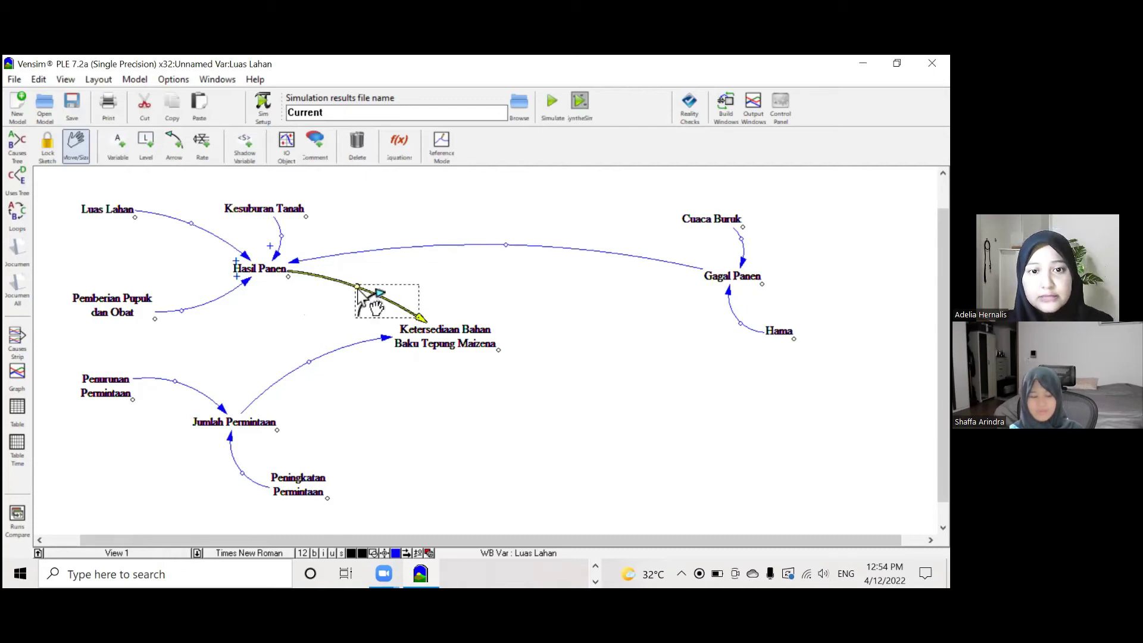
{"action": "right_click", "coordinate": [359, 290]}
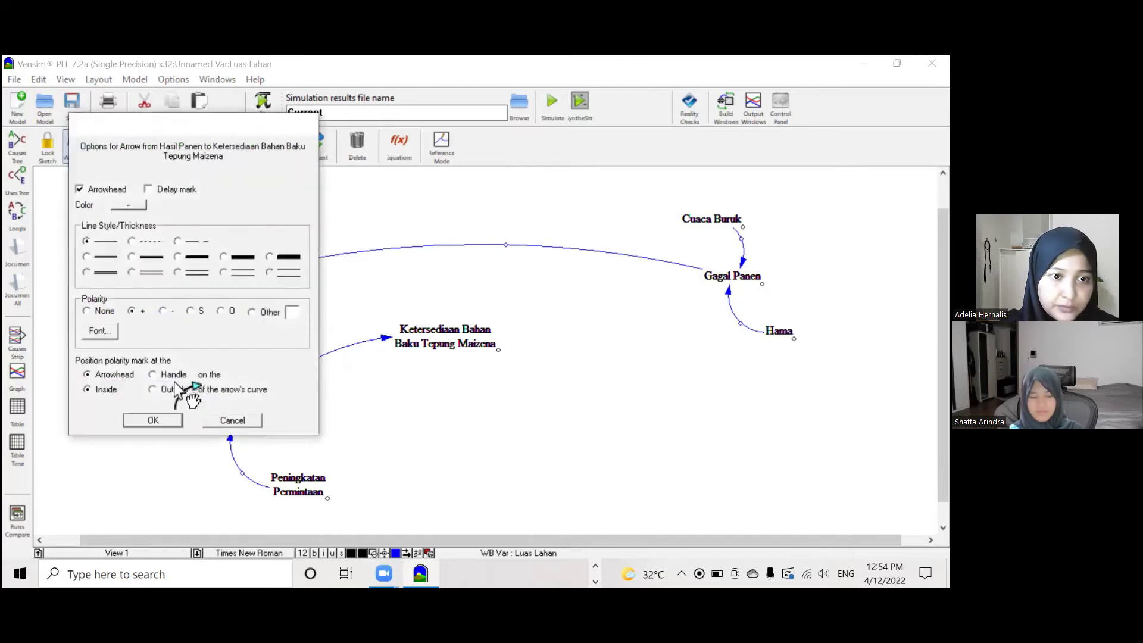
{"action": "right_click", "coordinate": [174, 382]}
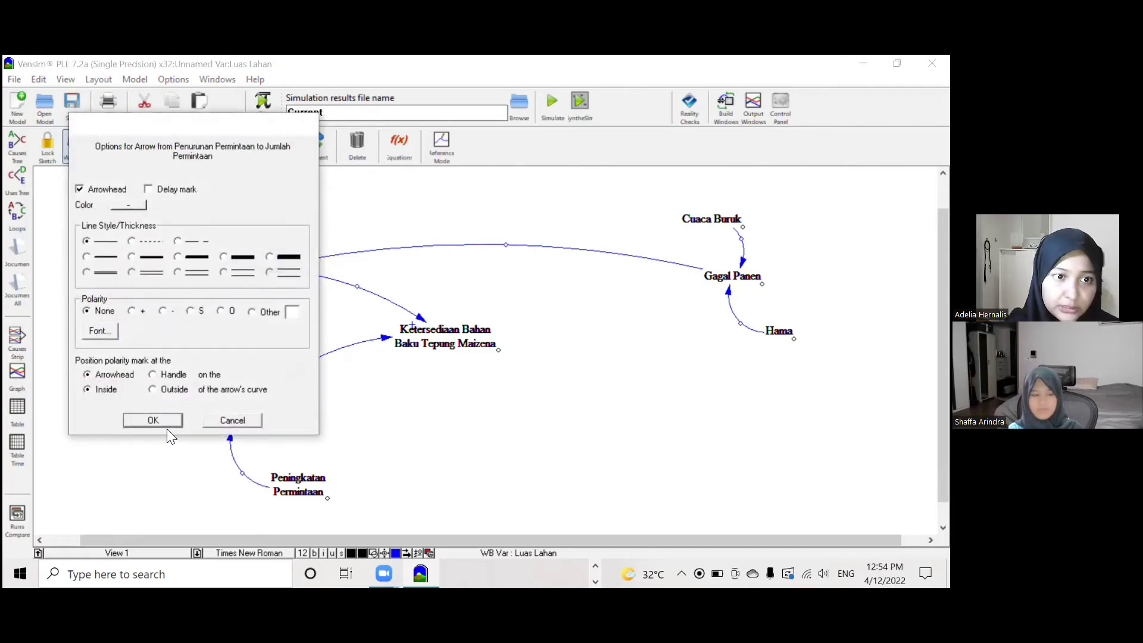
{"action": "left_click", "coordinate": [162, 311]}
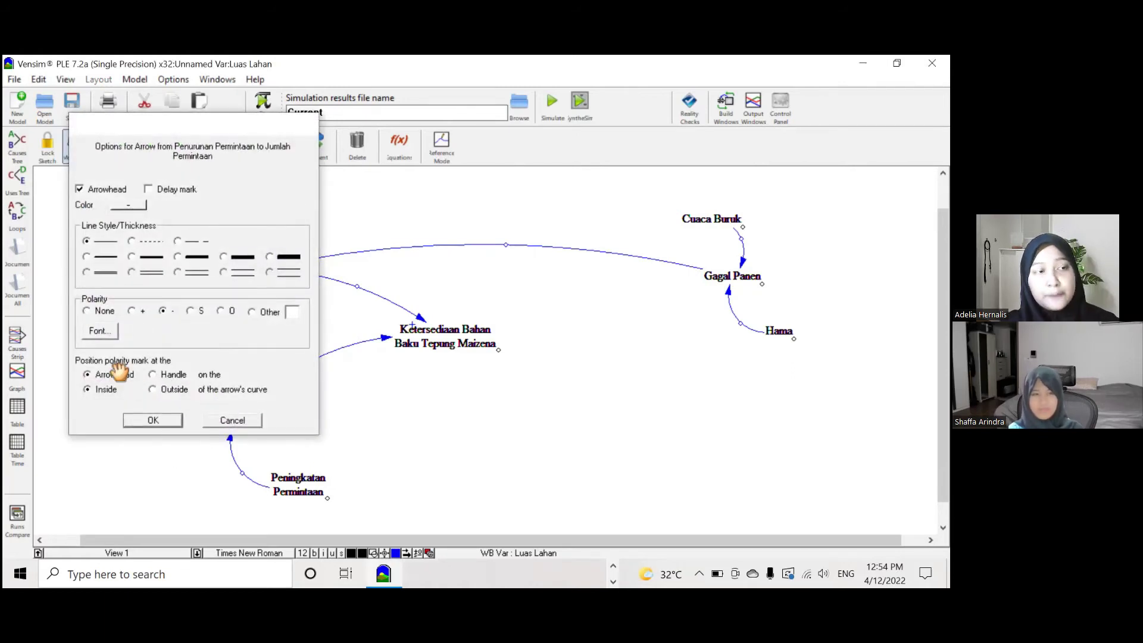
{"action": "key", "text": "Return"}
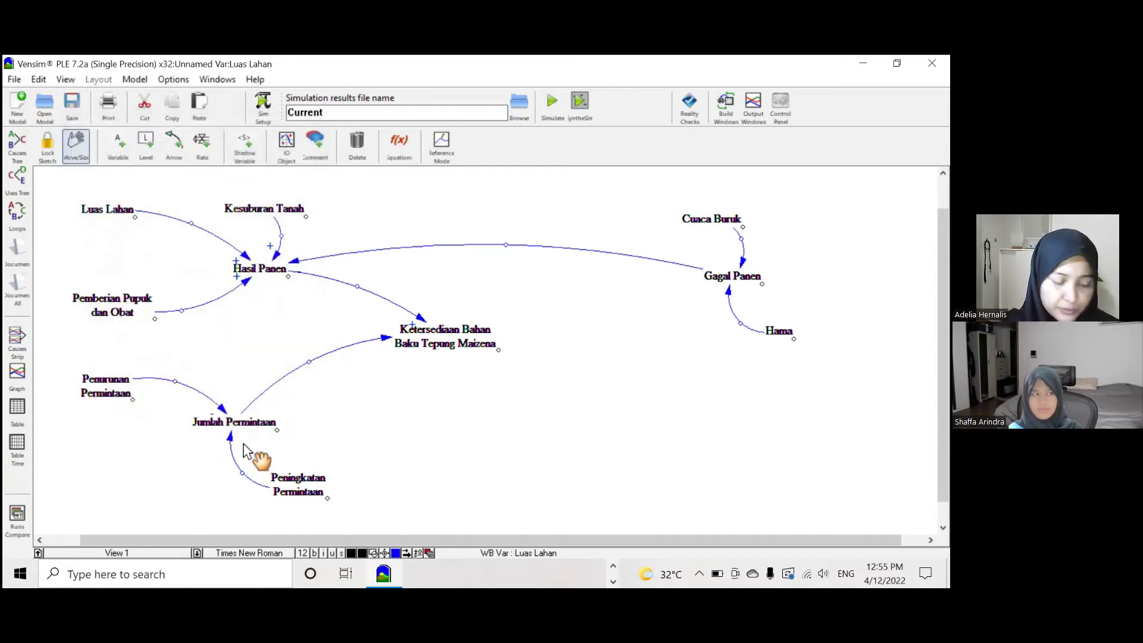
Assign + polarity to the arrow from Peningkatan Permintaan to Jumlah Permintaan and - polarity to the one from Jumlah Permintaan to Ketersediaan Bahan Baku Tepung Maizena.
{"action": "right_click", "coordinate": [242, 474]}
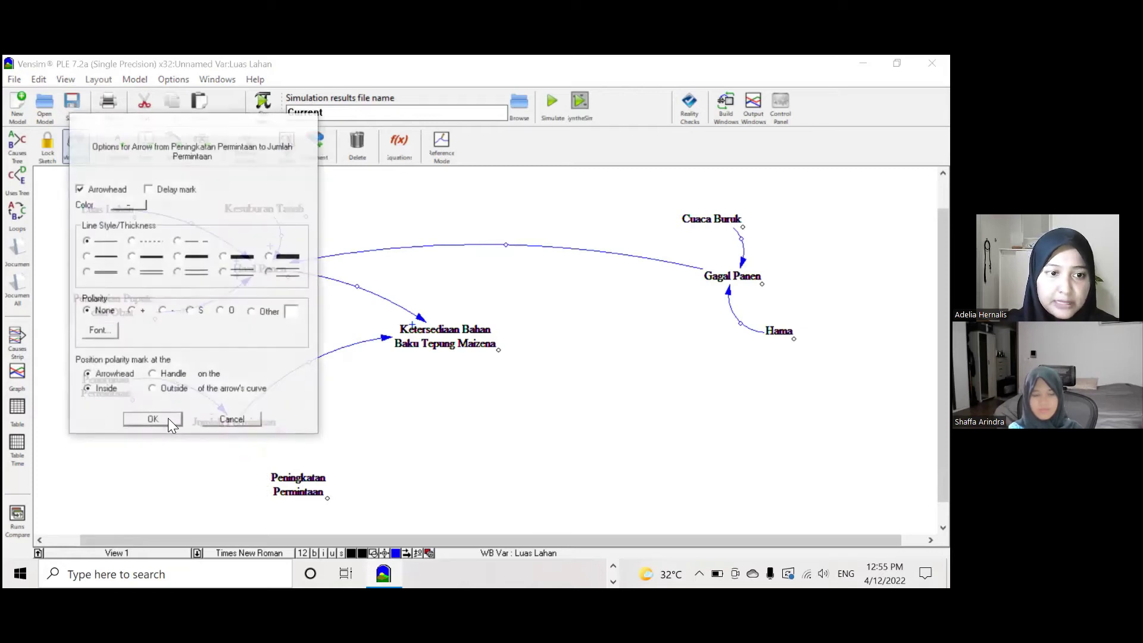
{"action": "left_click", "coordinate": [169, 419]}
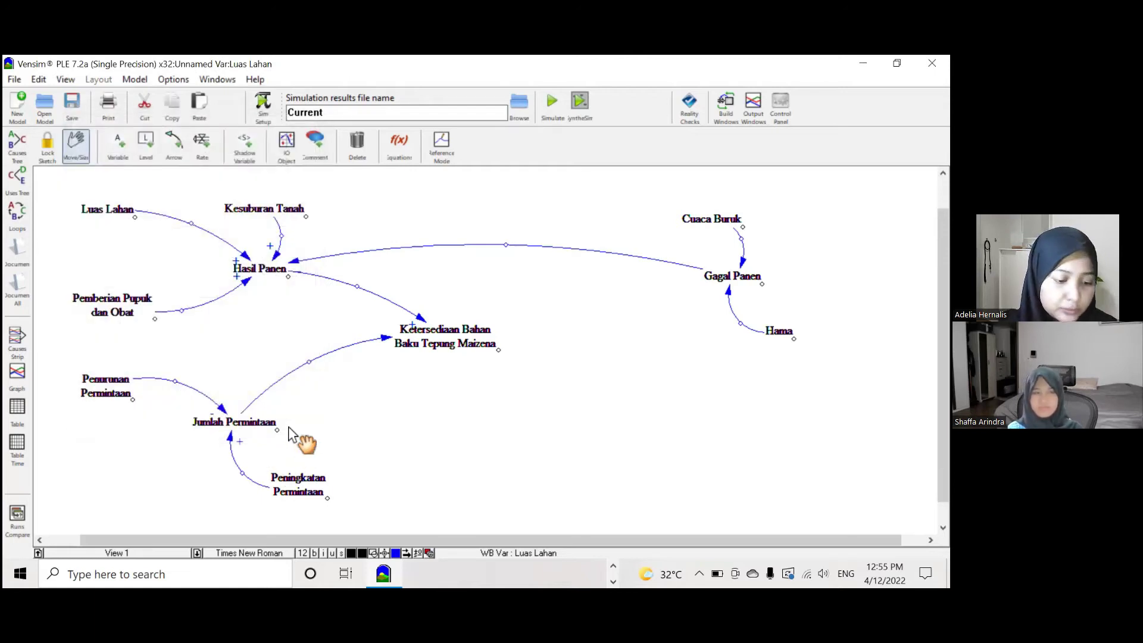
{"action": "right_click", "coordinate": [310, 370]}
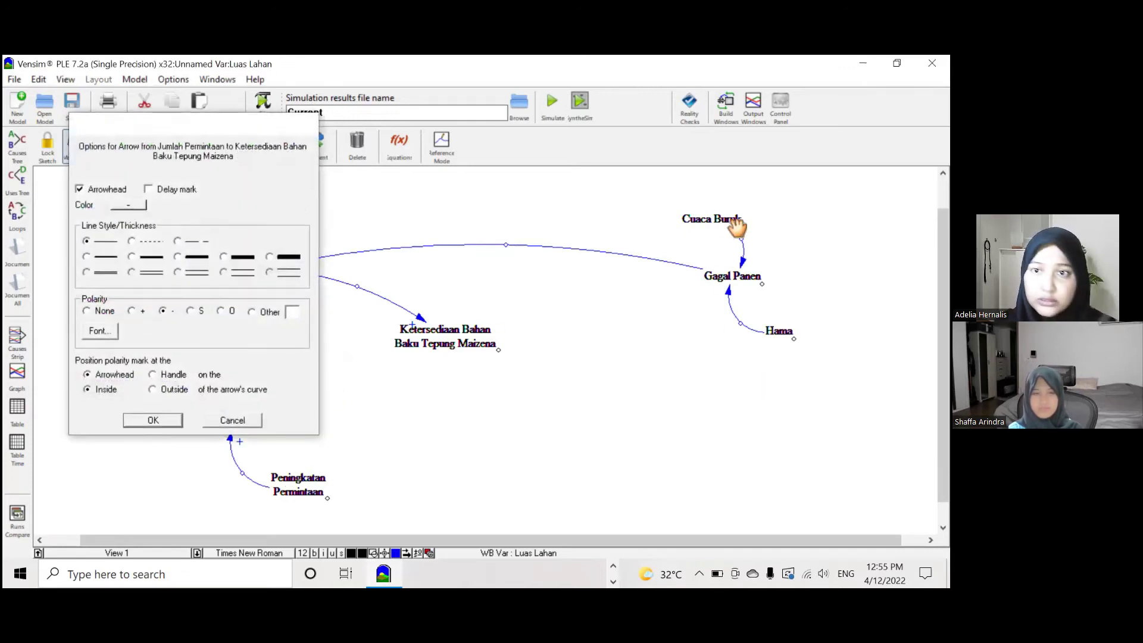
{"action": "key", "text": "Return"}
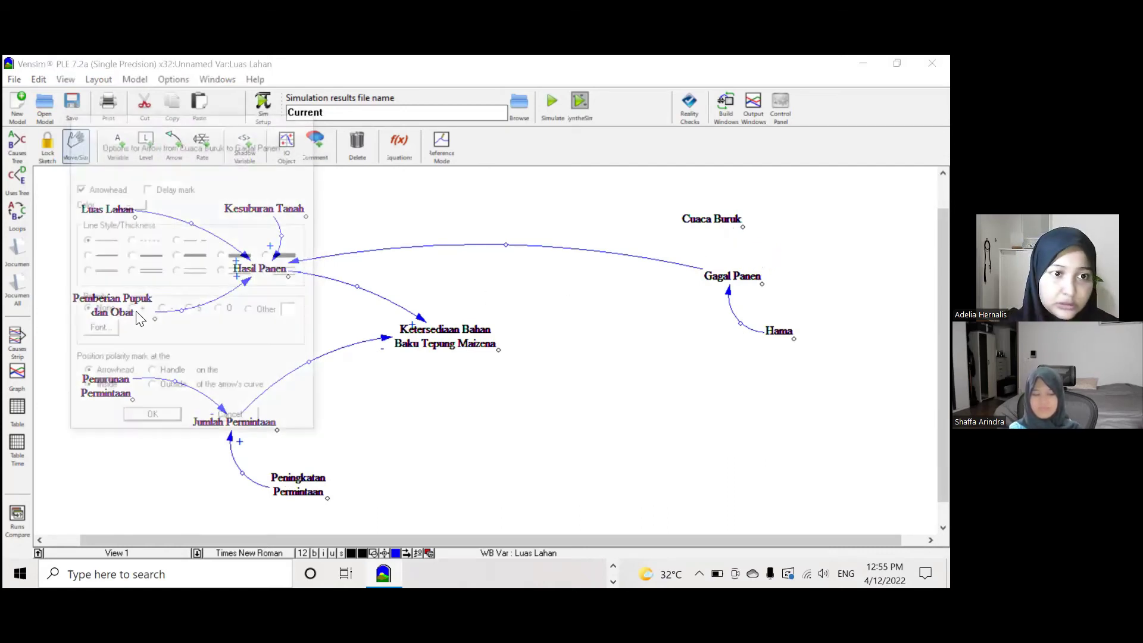
Assign + polarity to the arrows from Cuaca Buruk and Hama to Gagal Panen.
{"action": "key", "text": "Return"}
{"action": "right_click", "coordinate": [741, 323]}
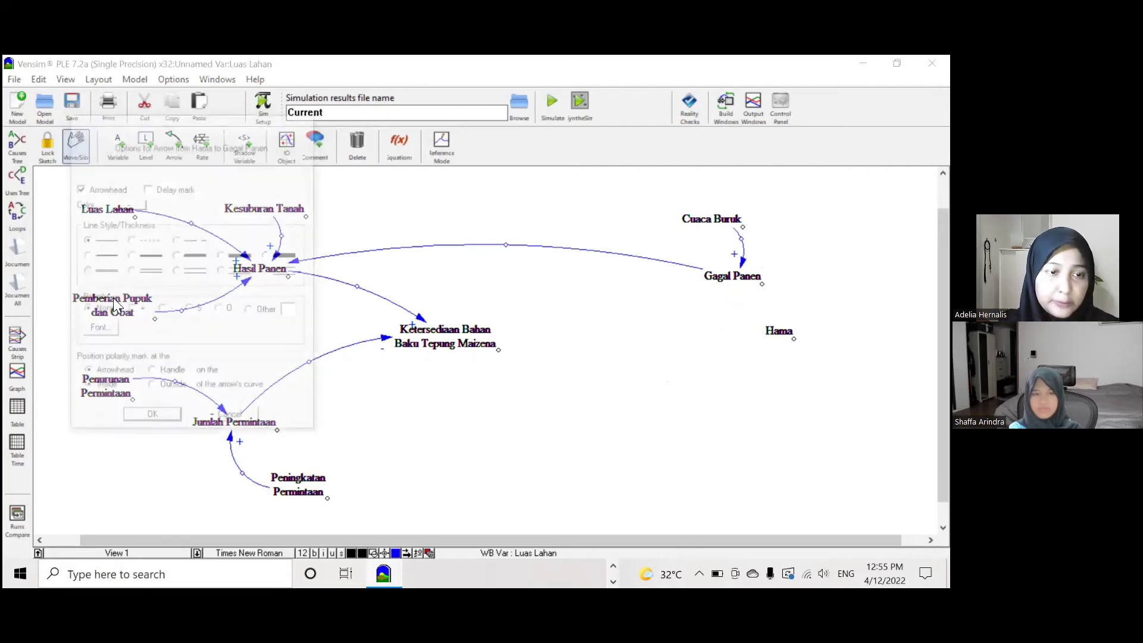
{"action": "key", "text": "Return"}
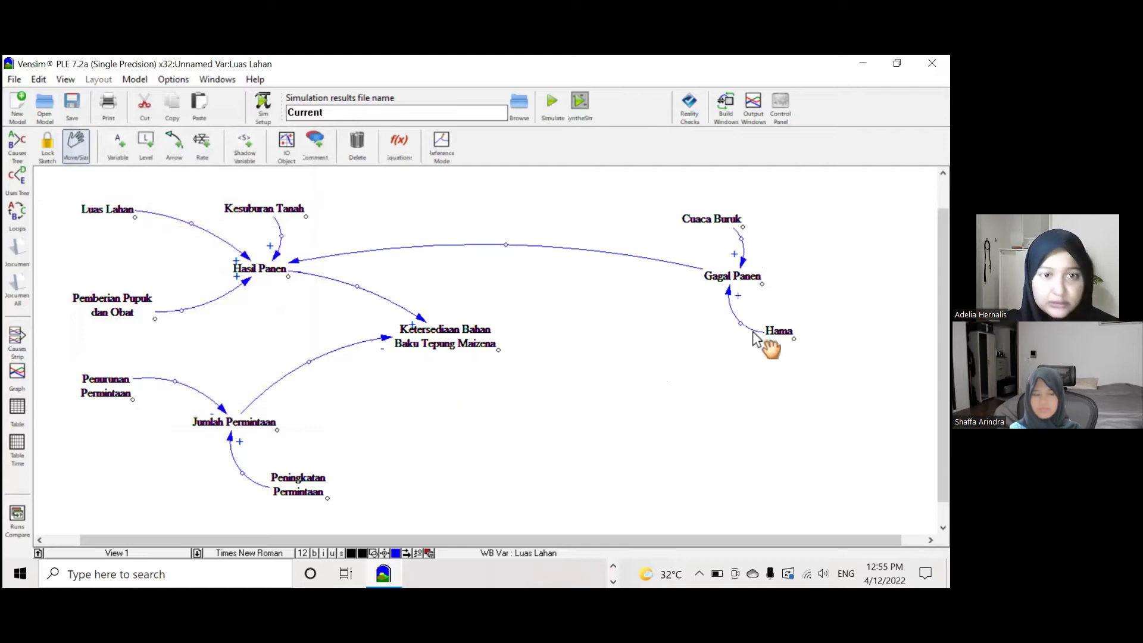
{"action": "left_click", "coordinate": [48, 156]}
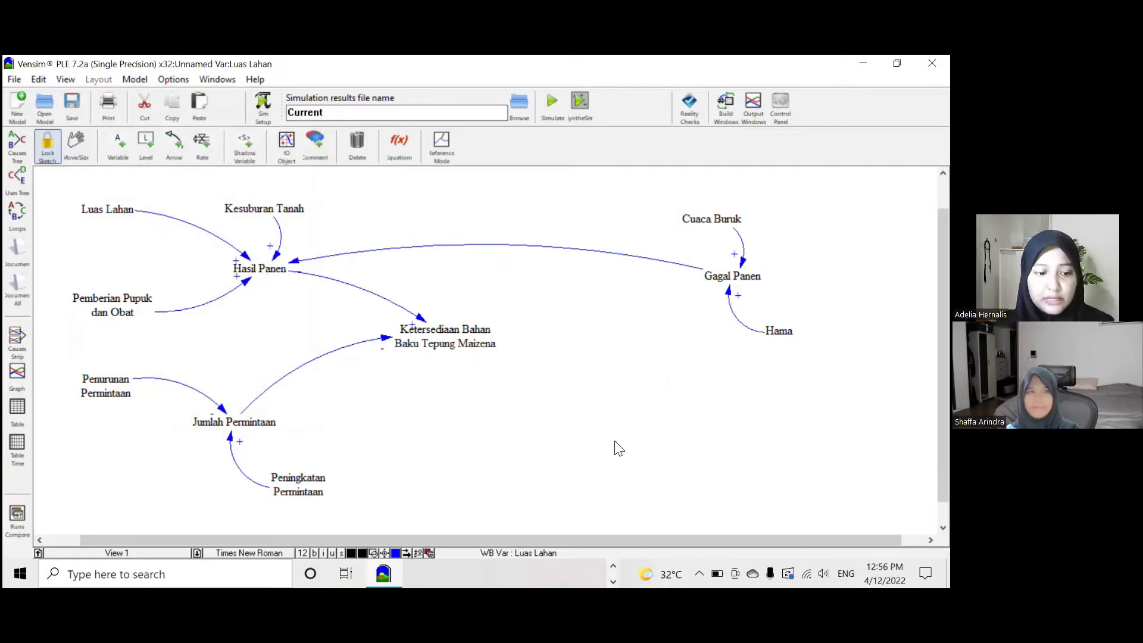
{"action": "left_click", "coordinate": [86, 149]}
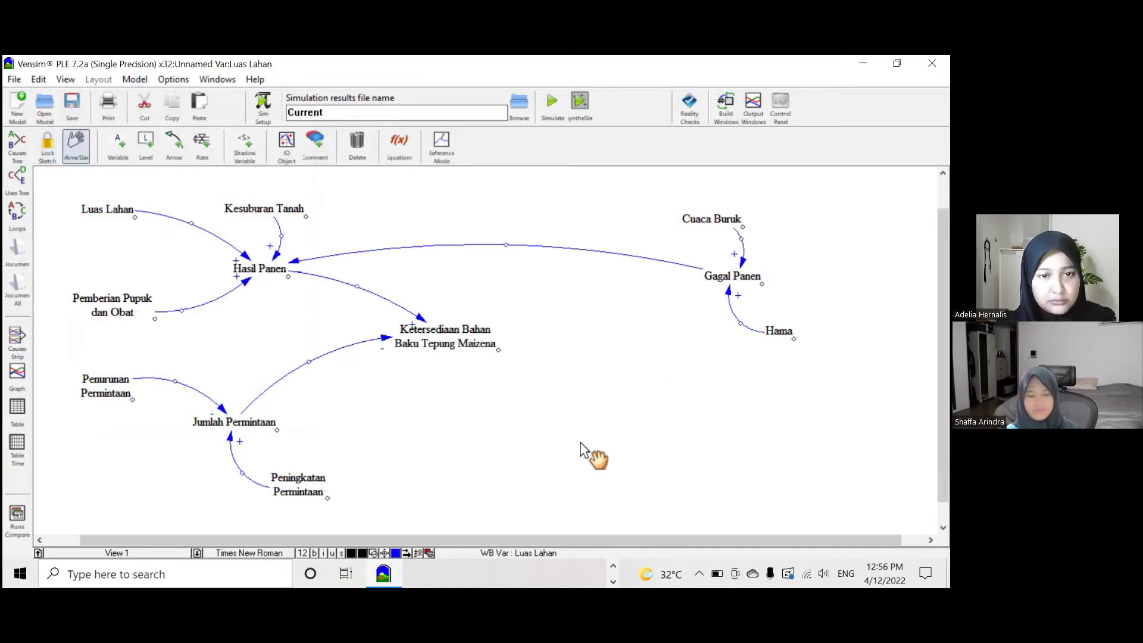
{"action": "key", "text": "ctrl+a"}
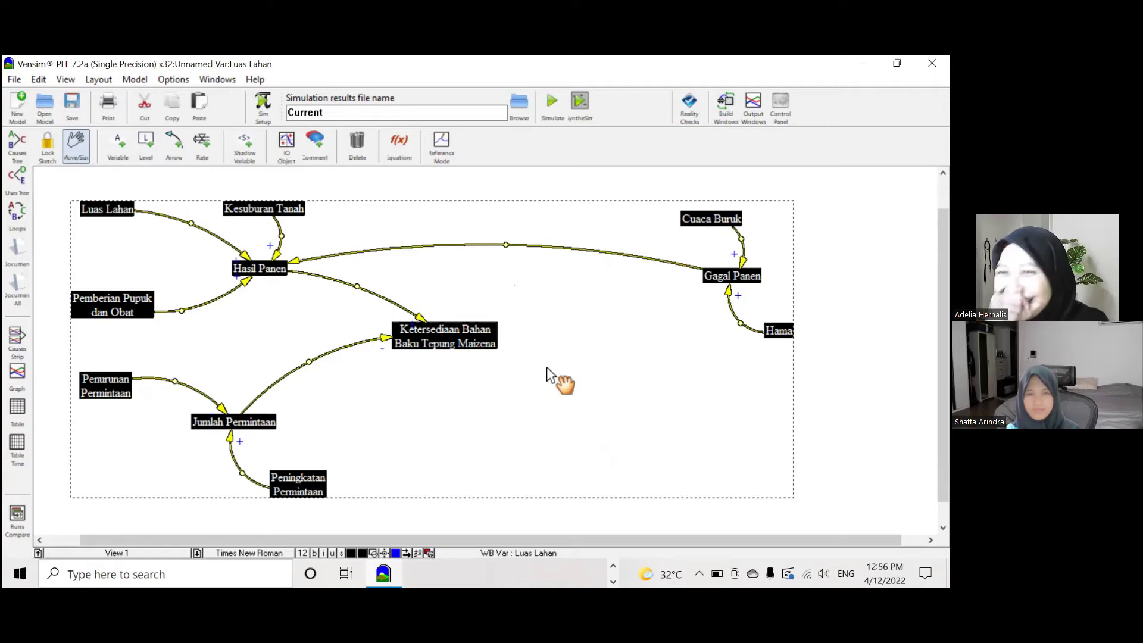
{"action": "left_click", "coordinate": [840, 341]}
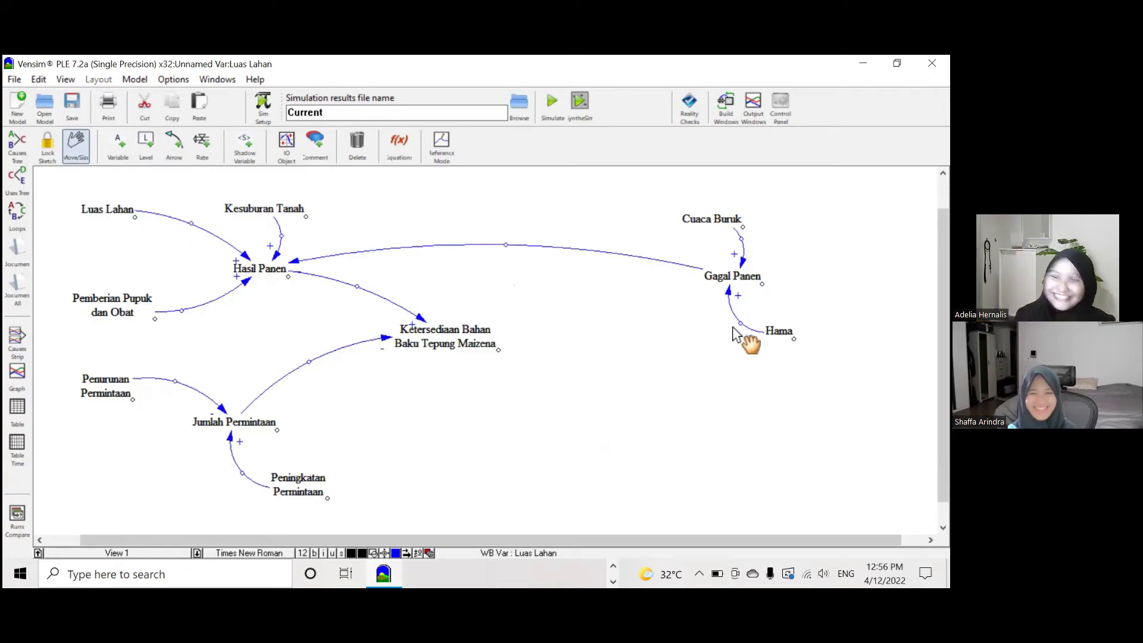
{"action": "left_click", "coordinate": [49, 143]}
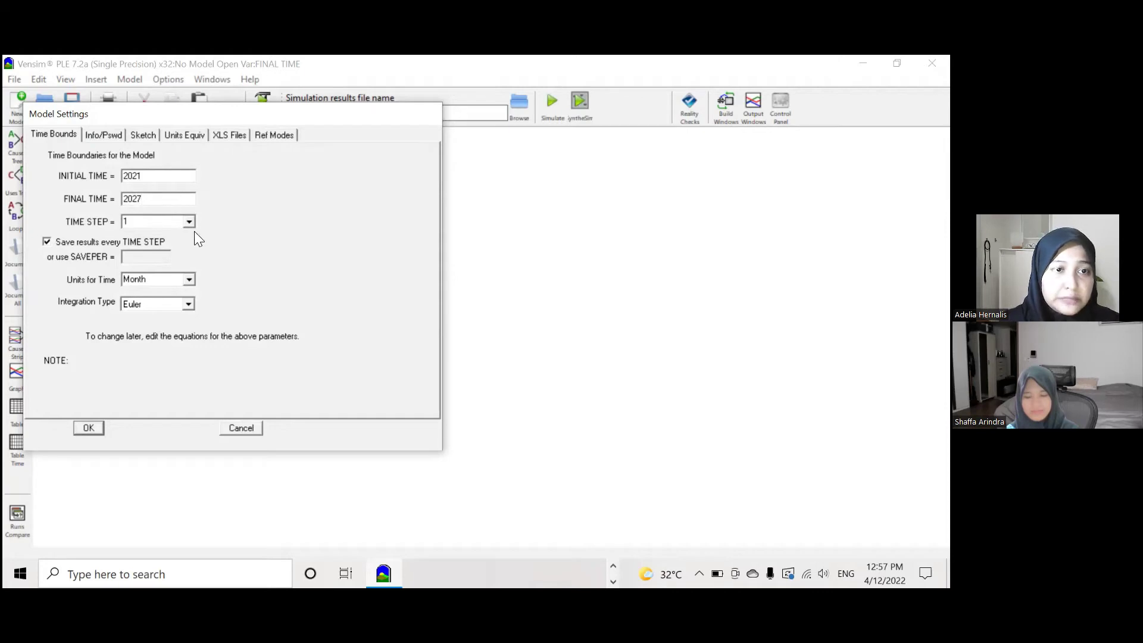
Set the new model's unit for time to Year and accept the model settings.
{"action": "left_click", "coordinate": [192, 283]}
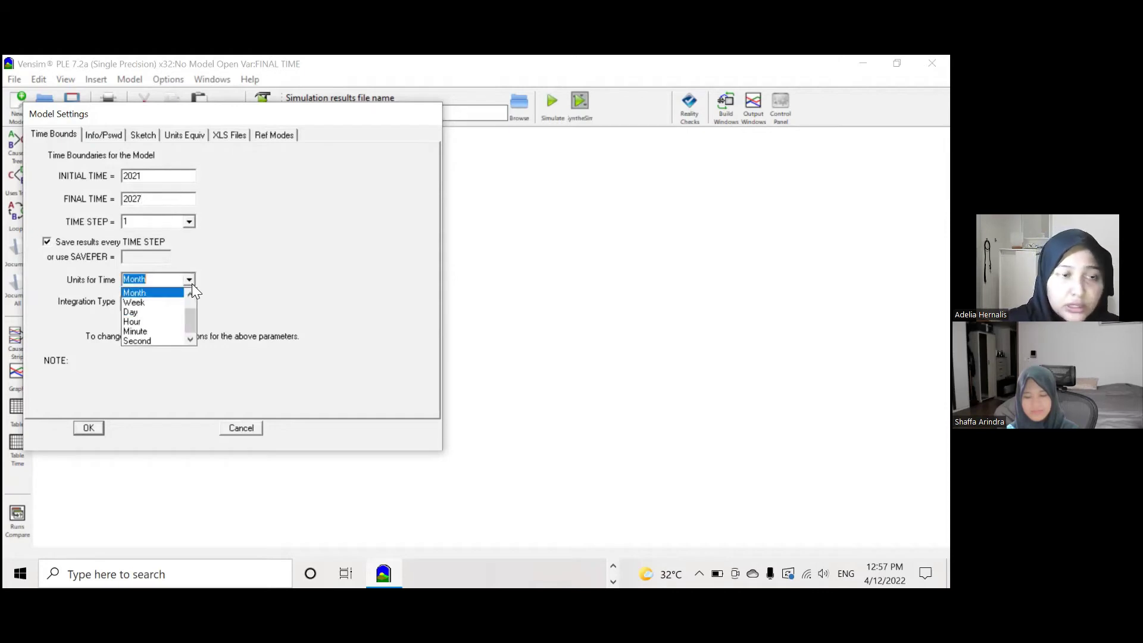
{"action": "left_click", "coordinate": [161, 291]}
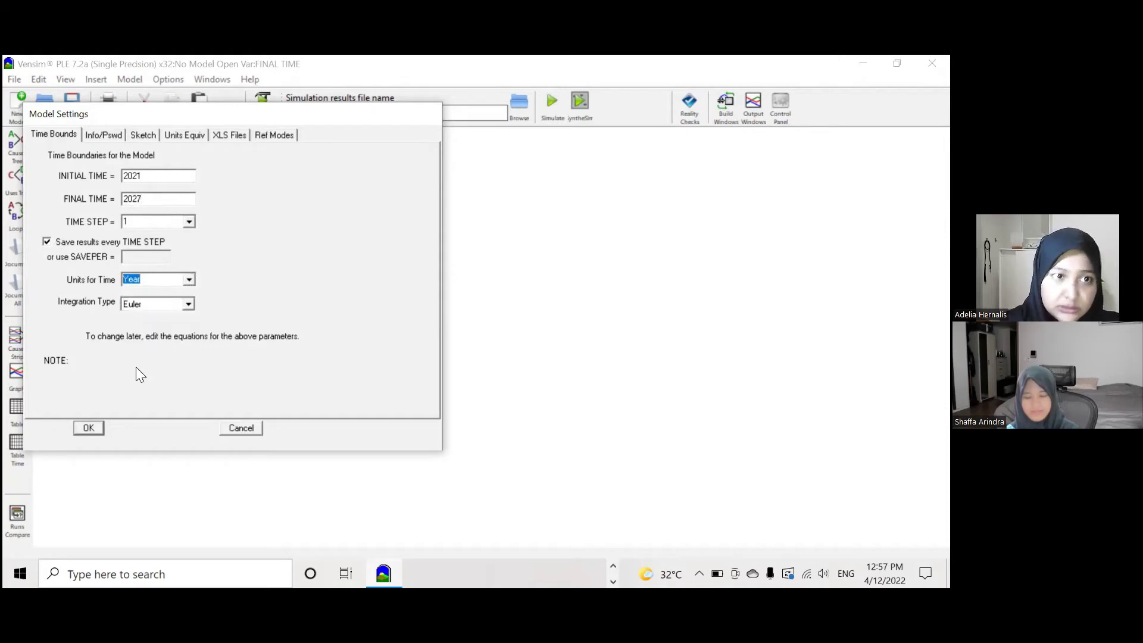
{"action": "left_click", "coordinate": [92, 430]}
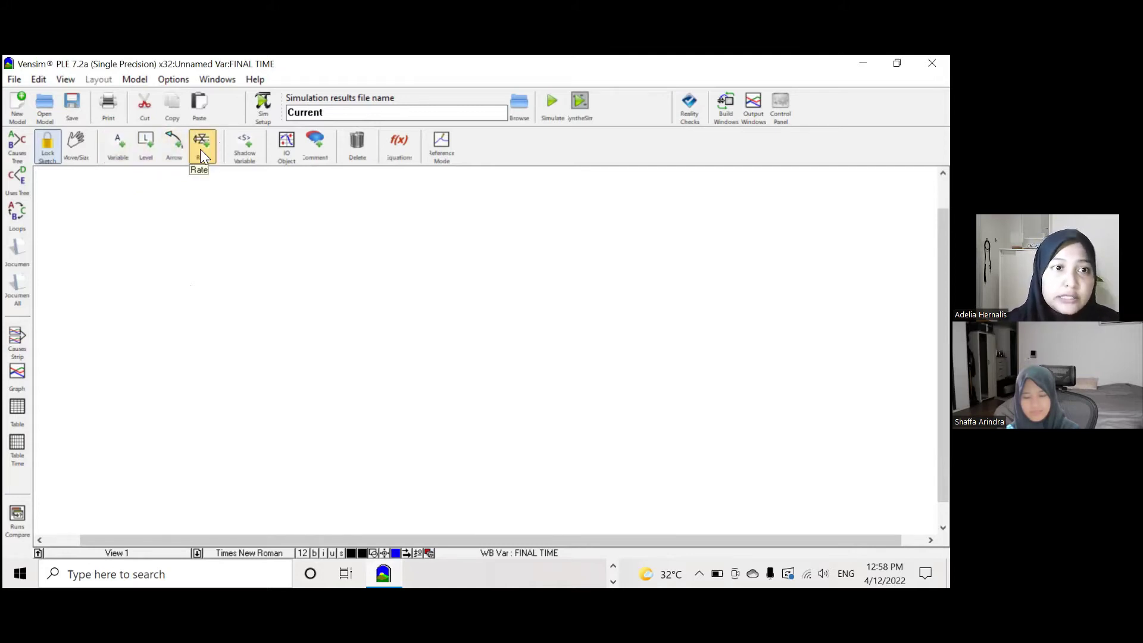
Add a level named Jumlah Permintaan to the empty sketch.
{"action": "left_click", "coordinate": [143, 145]}
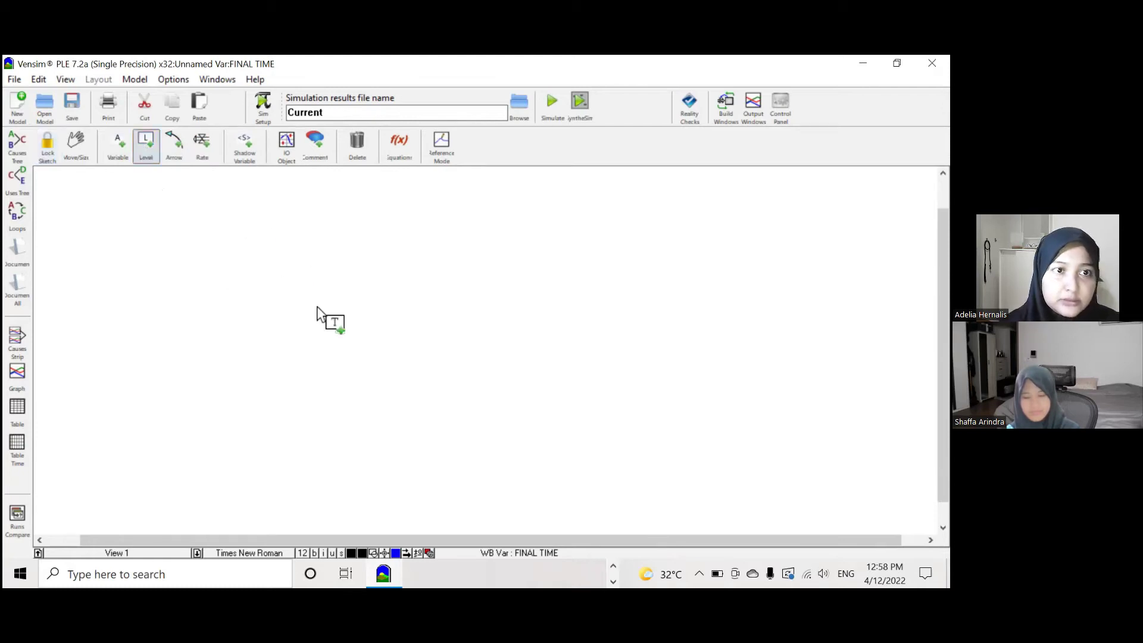
{"action": "left_click", "coordinate": [343, 282]}
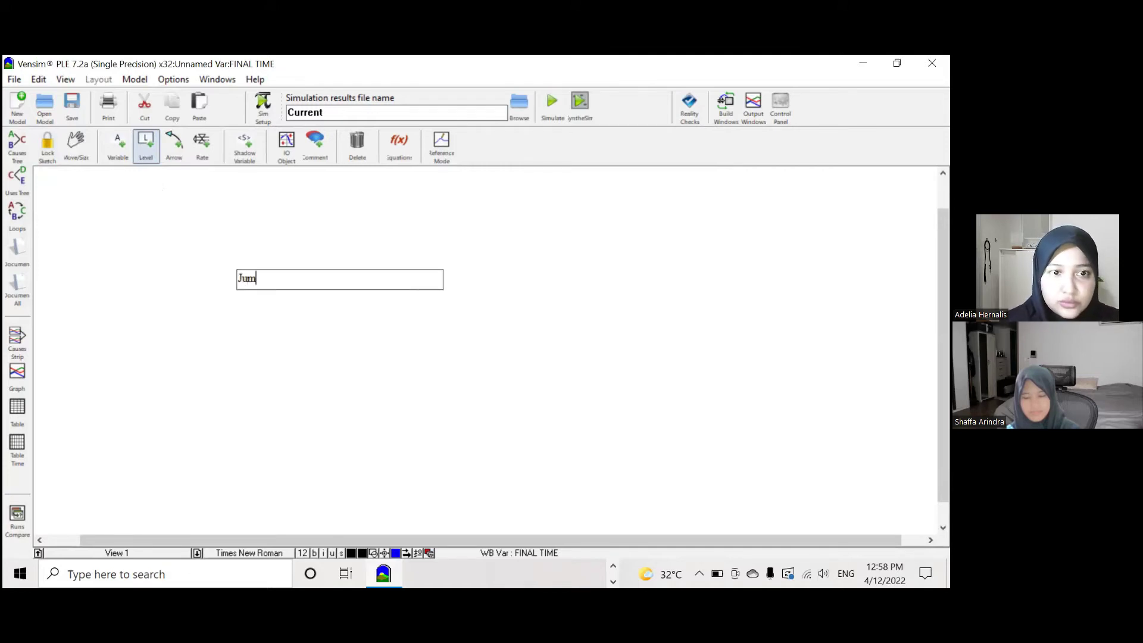
{"action": "type", "text": "Jumlah Permintaan"}
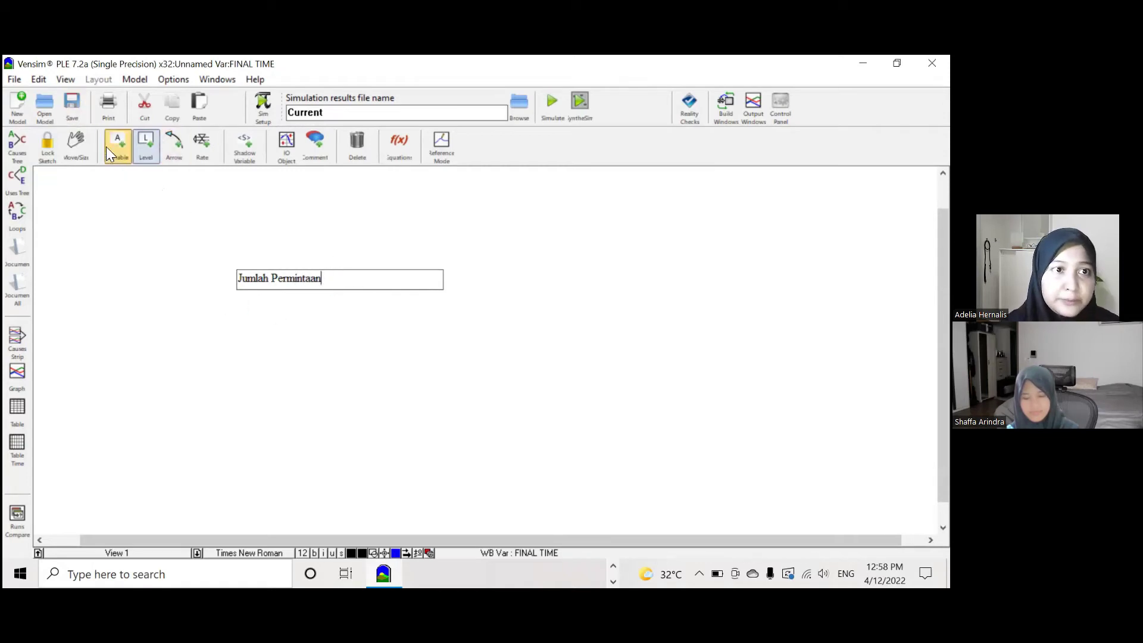
Add an inflow rate named Penurunan Permintaan from a cloud into the Jumlah Permintaan level.
{"action": "left_click", "coordinate": [200, 146]}
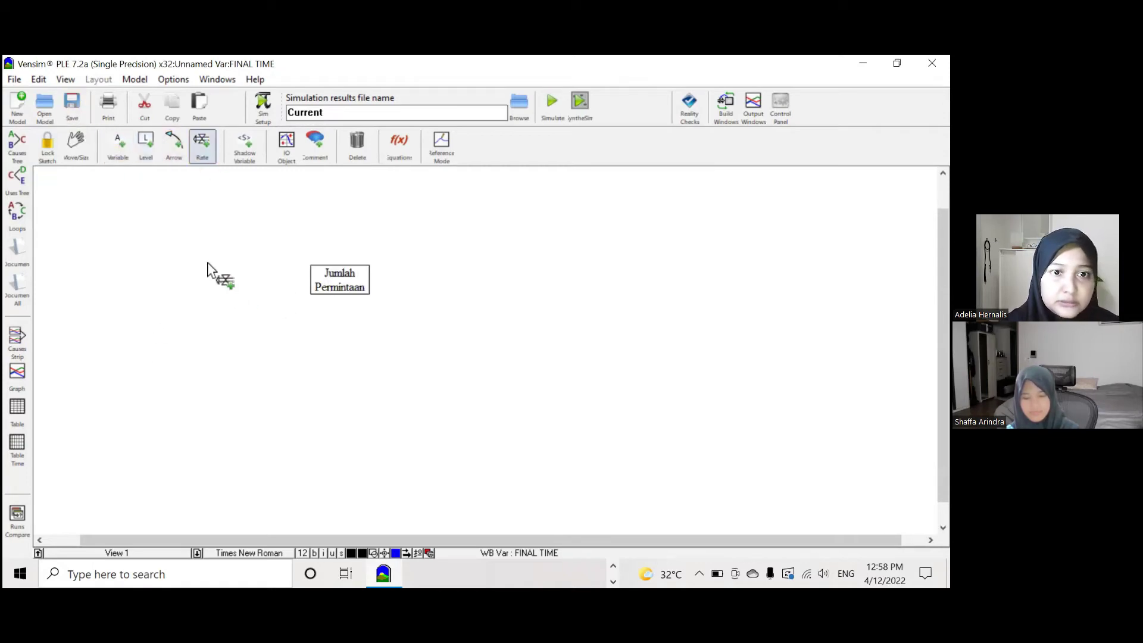
{"action": "left_click", "coordinate": [172, 280]}
{"action": "left_click", "coordinate": [332, 293]}
{"action": "type", "text": "Penurunan Permintaa"}
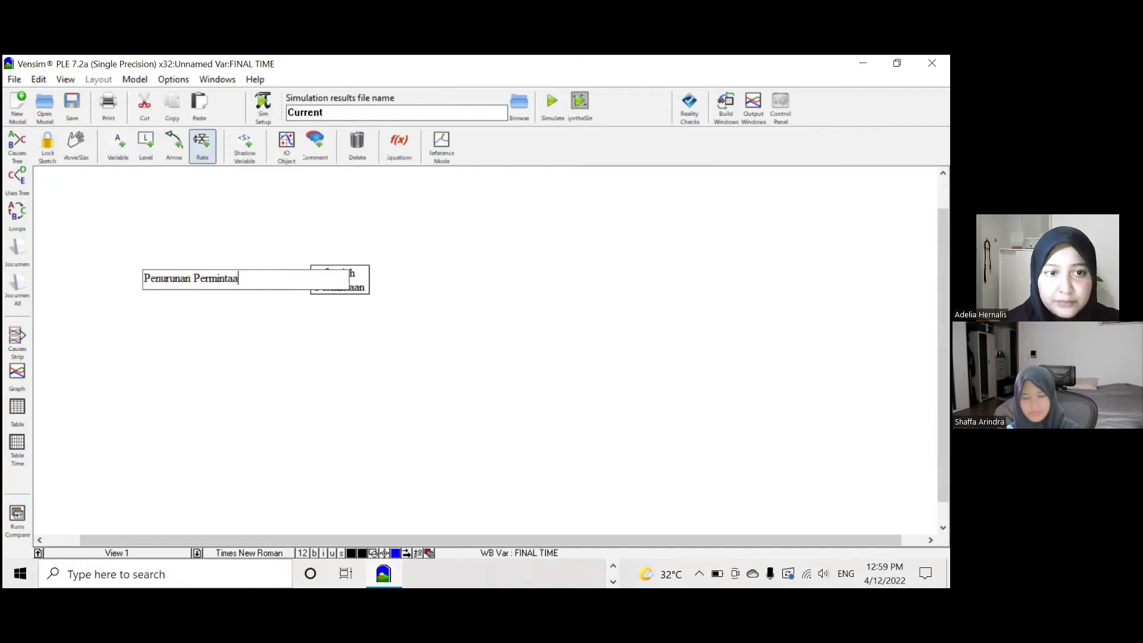
{"action": "type", "text": "n"}
Add an outflow rate named Peningkatan Permintaan from the Jumlah Permintaan level to a cloud.
{"action": "left_click", "coordinate": [368, 286]}
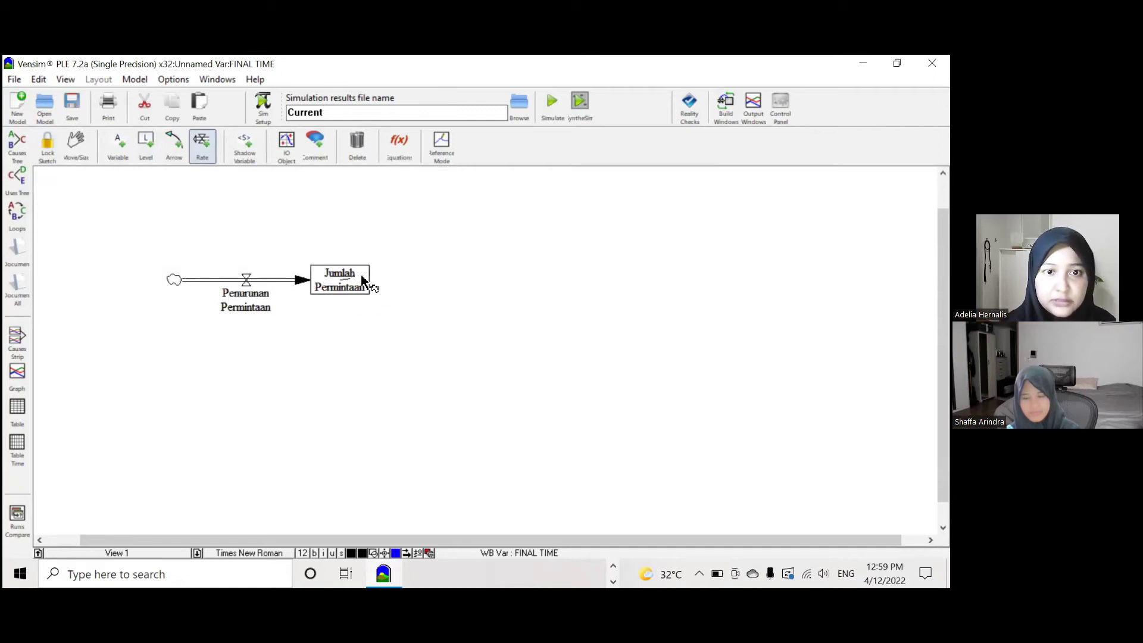
{"action": "left_click", "coordinate": [475, 280]}
{"action": "type", "text": "Peningk"}
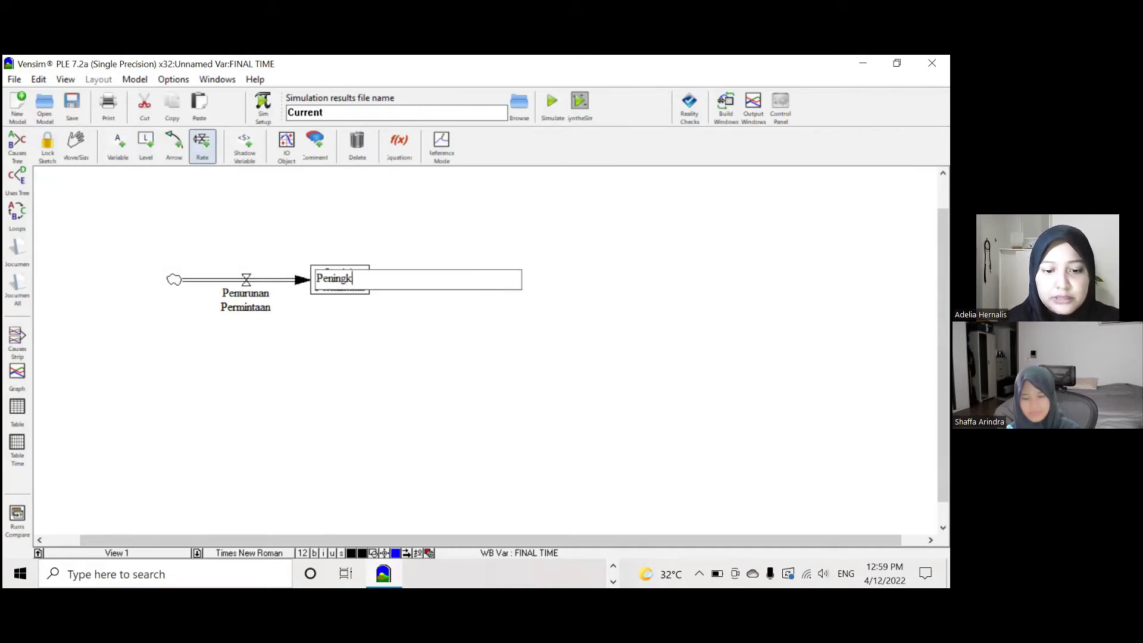
{"action": "type", "text": "atan Permintaan"}
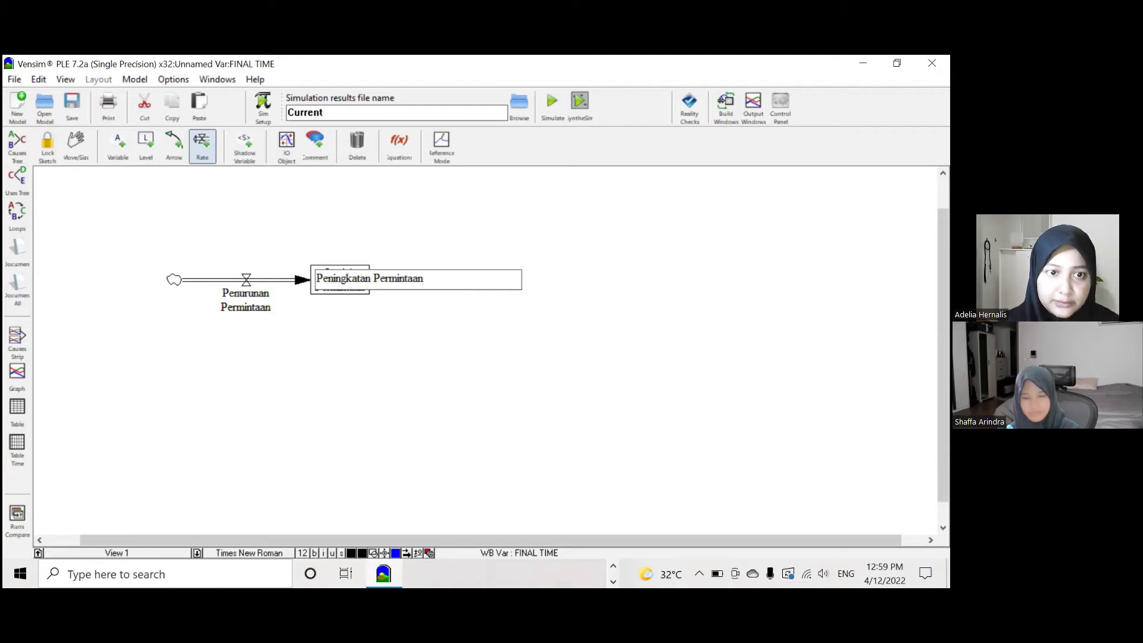
{"action": "left_click", "coordinate": [474, 279]}
Add the variables Presentase Penurunan above the inflow and Presentase Peningkatan above the outflow.
{"action": "left_click", "coordinate": [118, 142]}
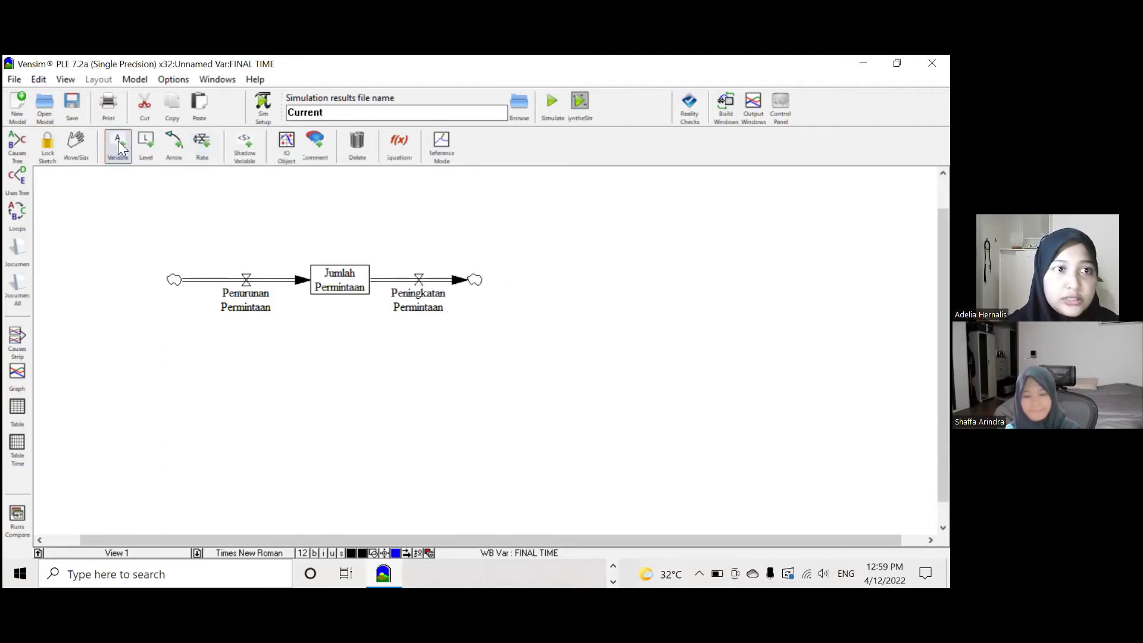
{"action": "left_click", "coordinate": [209, 206]}
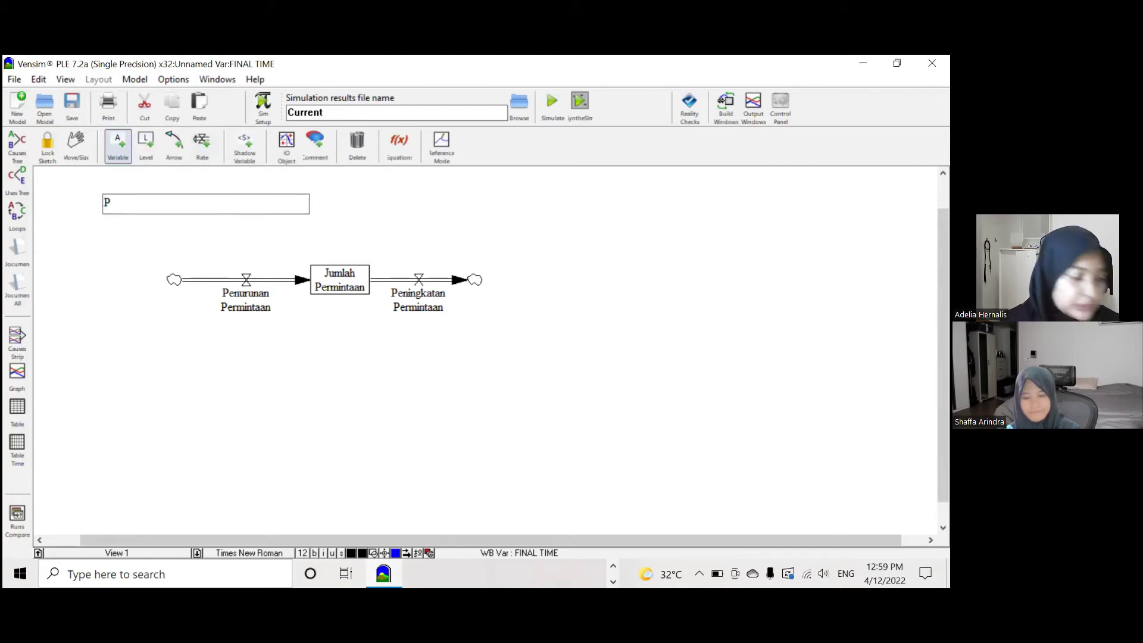
{"action": "type", "text": "Presentase Penurunan"}
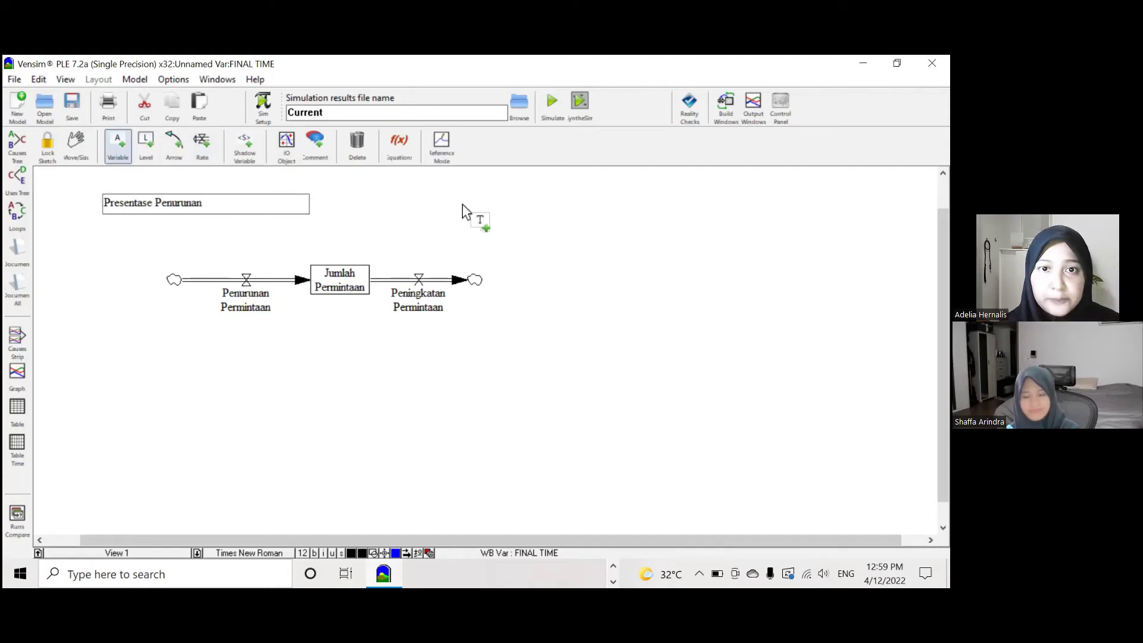
{"action": "left_click", "coordinate": [466, 202]}
{"action": "type", "text": "Presentase Peningkt"}
{"action": "key", "text": "BackSpace"}
{"action": "type", "text": "katan"}
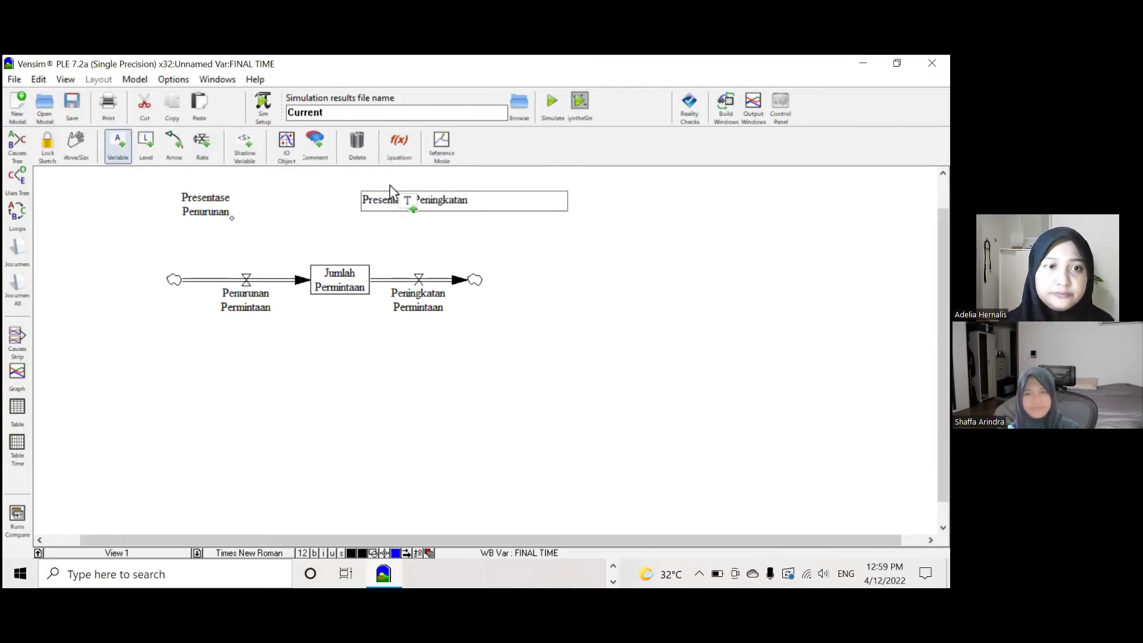
Connect Presentase Penurunan to Penurunan Permintaan and Presentase Peningkatan to Peningkatan Permintaan with arrows.
{"action": "left_click", "coordinate": [177, 148]}
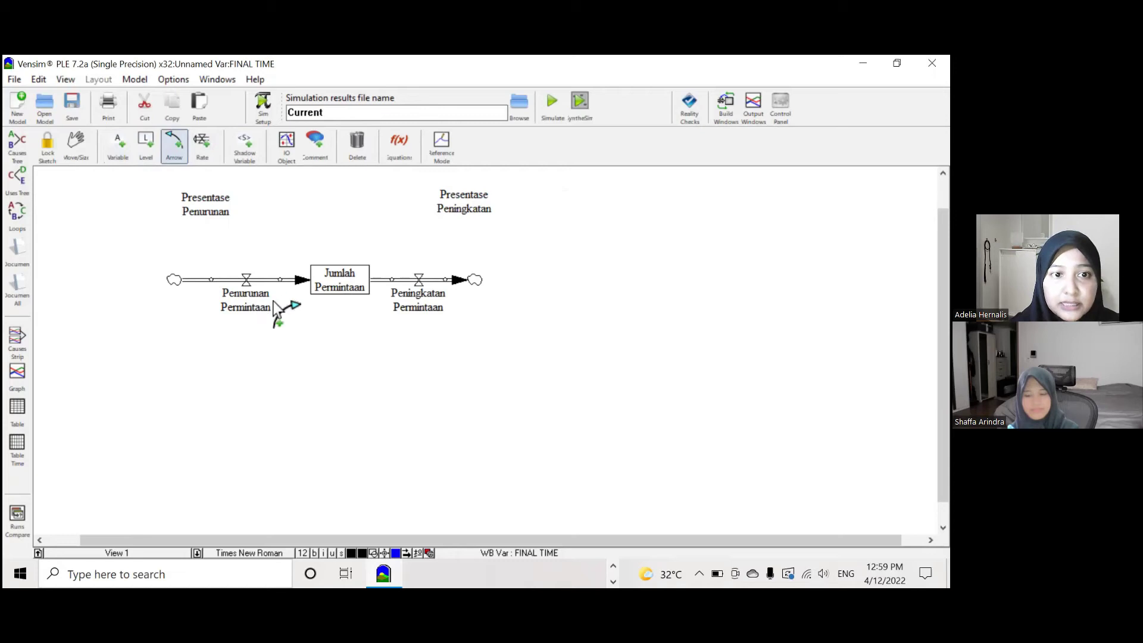
{"action": "left_click", "coordinate": [204, 206]}
{"action": "left_click", "coordinate": [236, 292]}
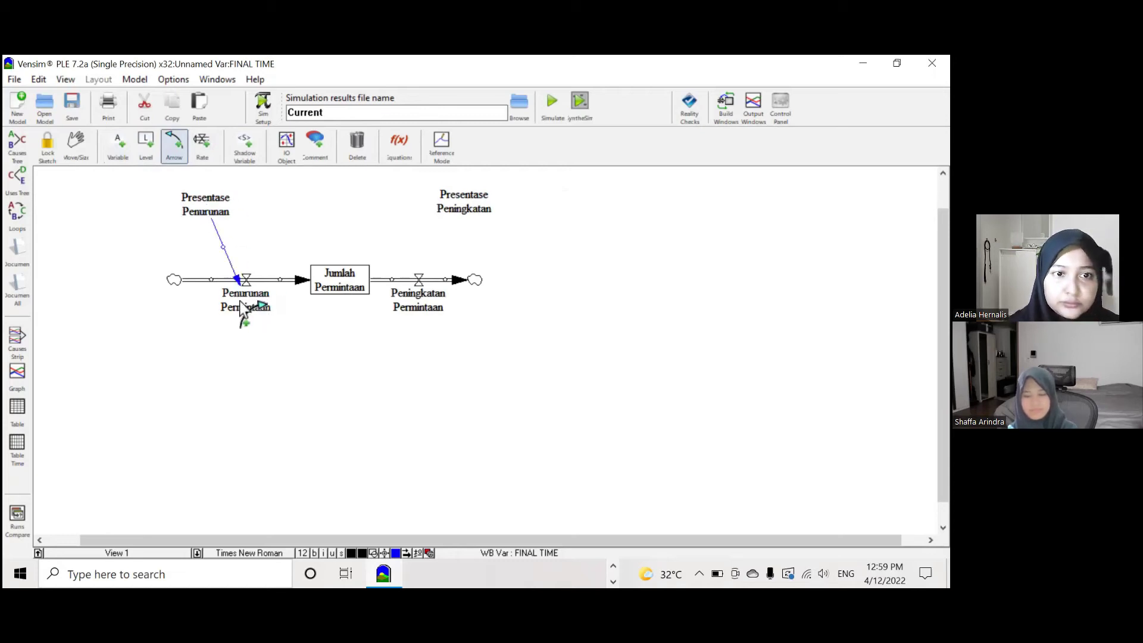
{"action": "left_click", "coordinate": [470, 202]}
{"action": "left_click", "coordinate": [424, 302]}
Bend the arrows from Presentase Penurunan and Presentase Peningkatan to their rates into curves.
{"action": "key", "text": "1"}
{"action": "left_click", "coordinate": [221, 246]}
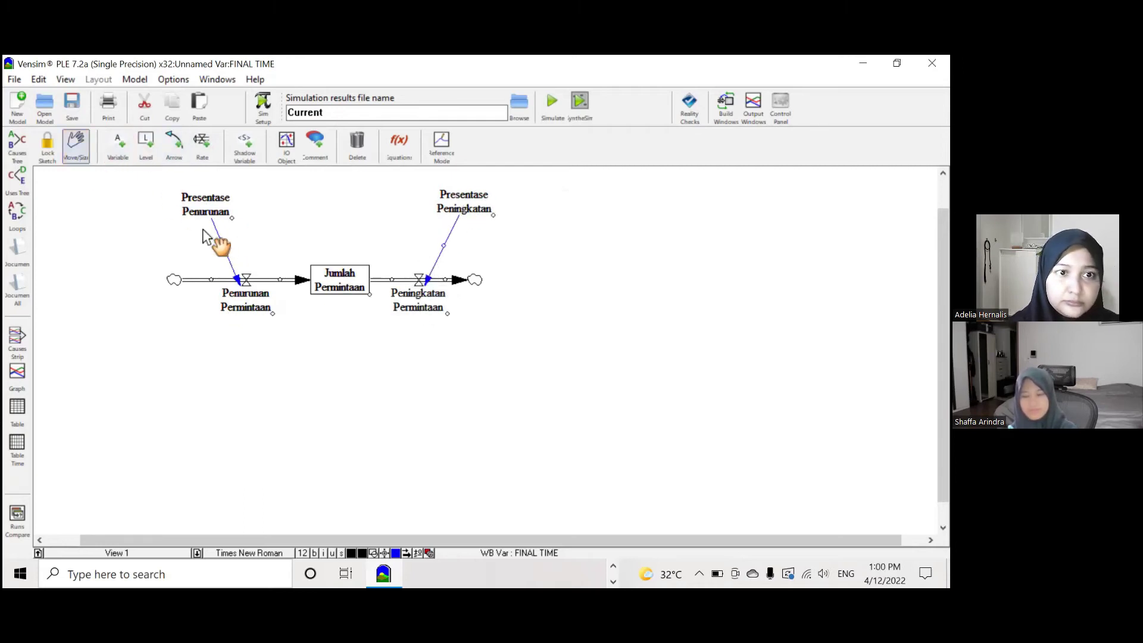
{"action": "left_click", "coordinate": [234, 248]}
{"action": "left_click_drag", "start_coordinate": [224, 246], "coordinate": [191, 258]}
{"action": "left_click_drag", "start_coordinate": [444, 246], "coordinate": [414, 249]}
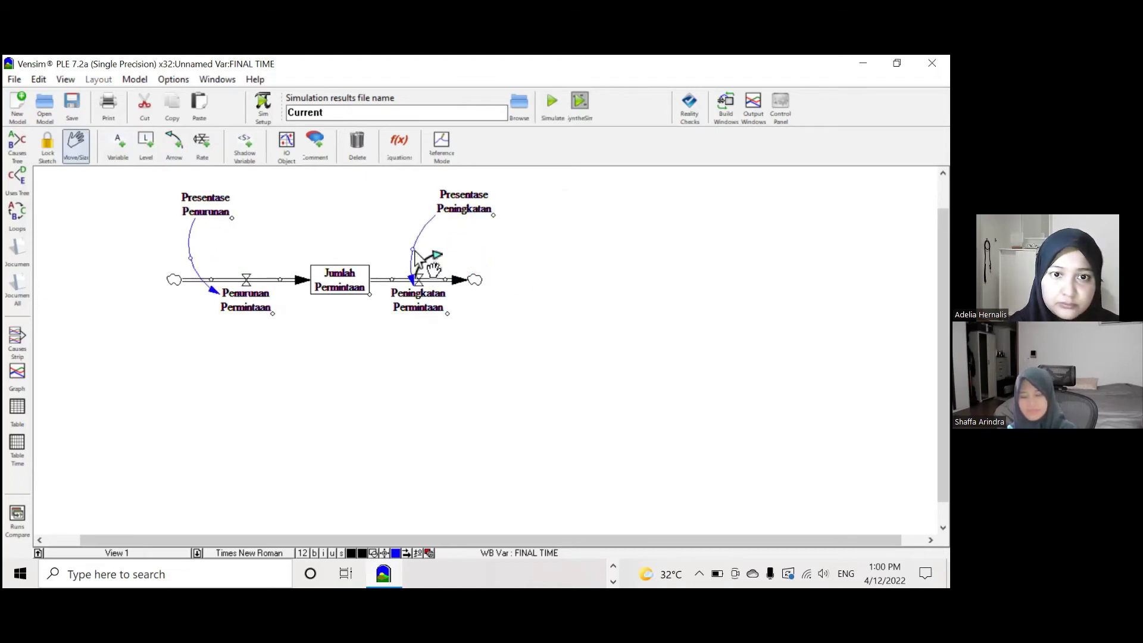
Reshape the arrows from Presentase Penurunan and Presentase Peningkatan so both curve inward toward the Jumlah Permintaan level.
{"action": "left_click_drag", "start_coordinate": [191, 258], "coordinate": [267, 252]}
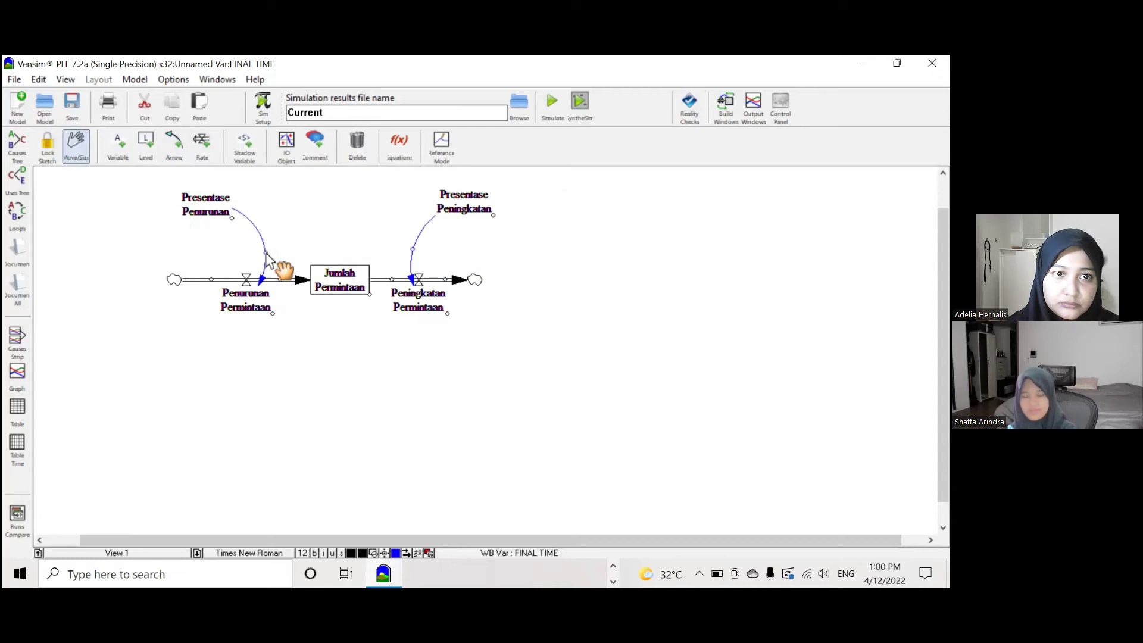
{"action": "left_click_drag", "start_coordinate": [412, 249], "coordinate": [403, 252]}
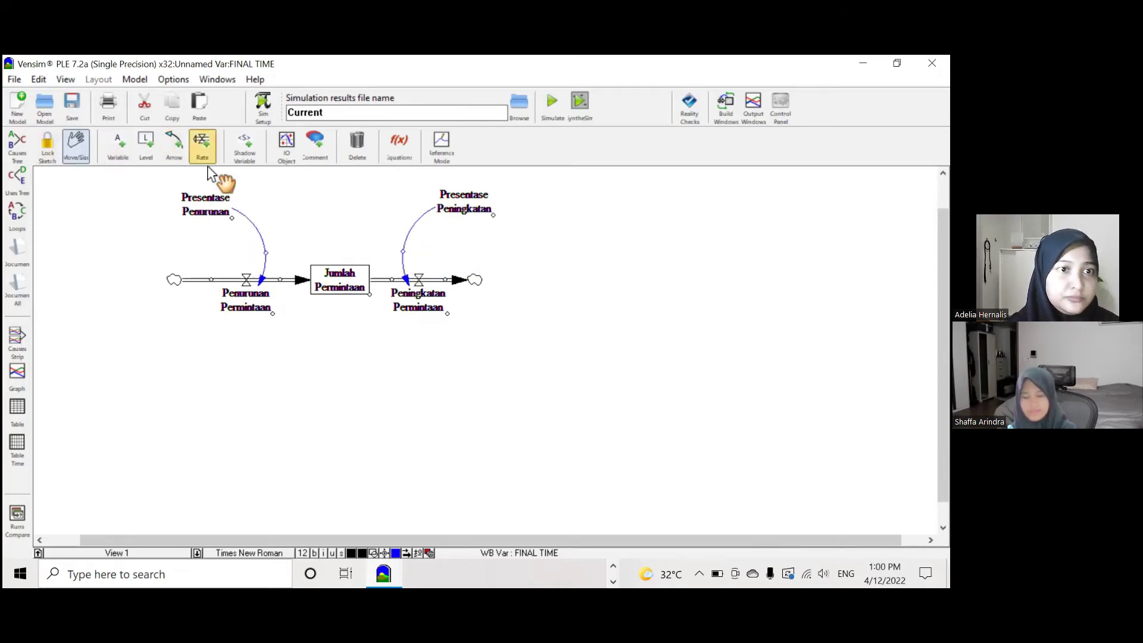
Add a level named Ketersediaan Bahan Baku Tepung Maizena below Jumlah Permintaan, widen its box to fit the name on one line and centre it.
{"action": "left_click", "coordinate": [148, 148]}
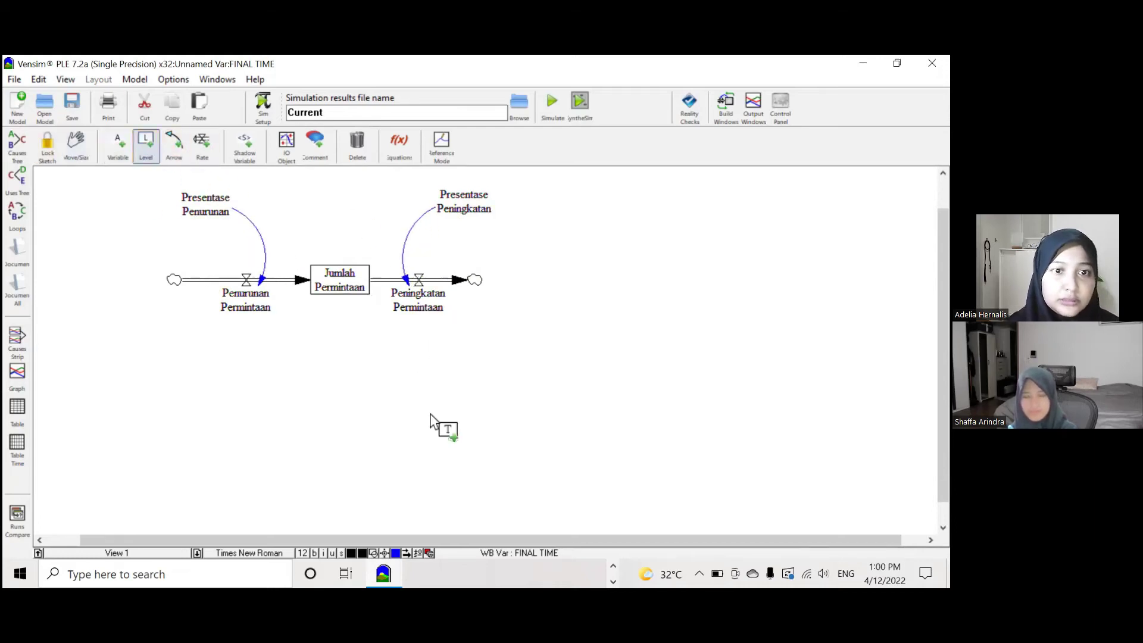
{"action": "left_click", "coordinate": [325, 394]}
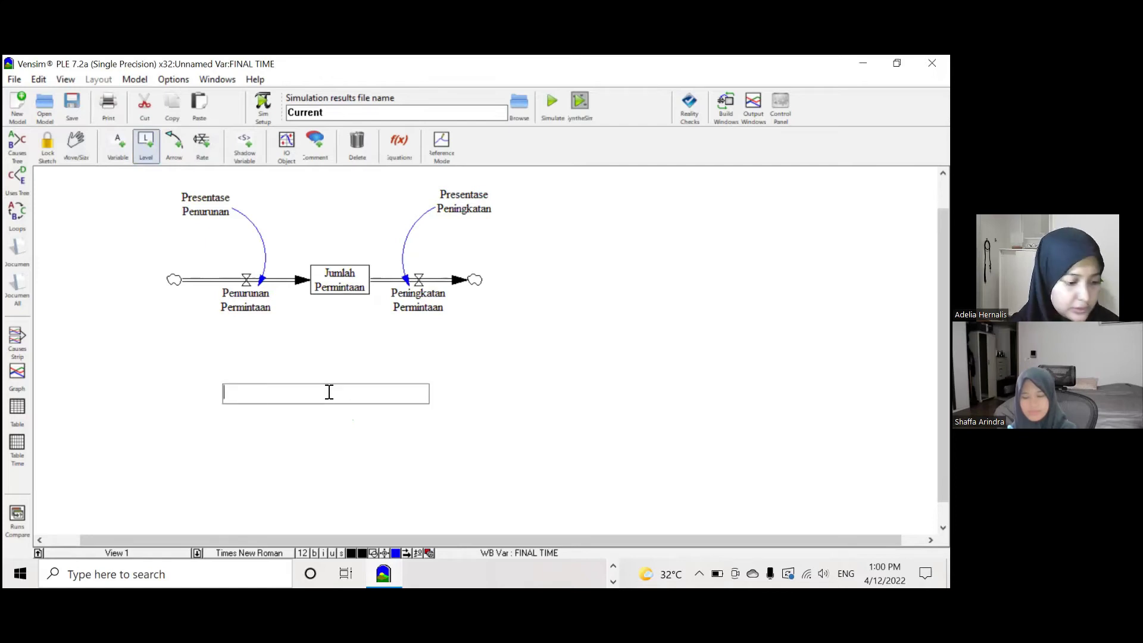
{"action": "type", "text": "Ketersediaan Bahan Baku Tepung Maizena"}
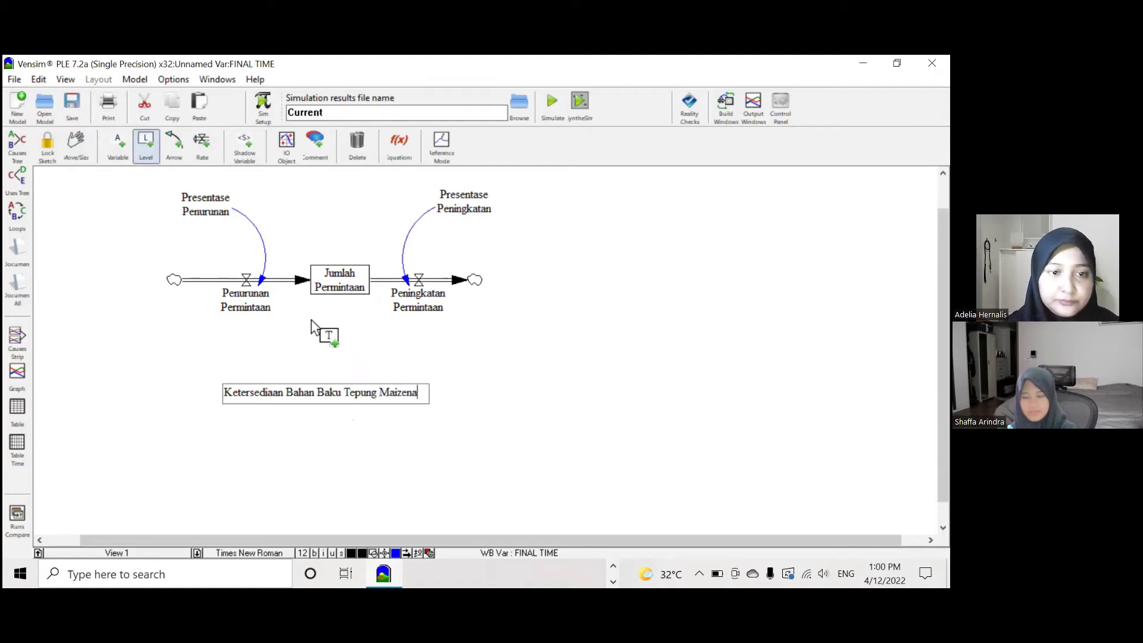
{"action": "key", "text": "Return"}
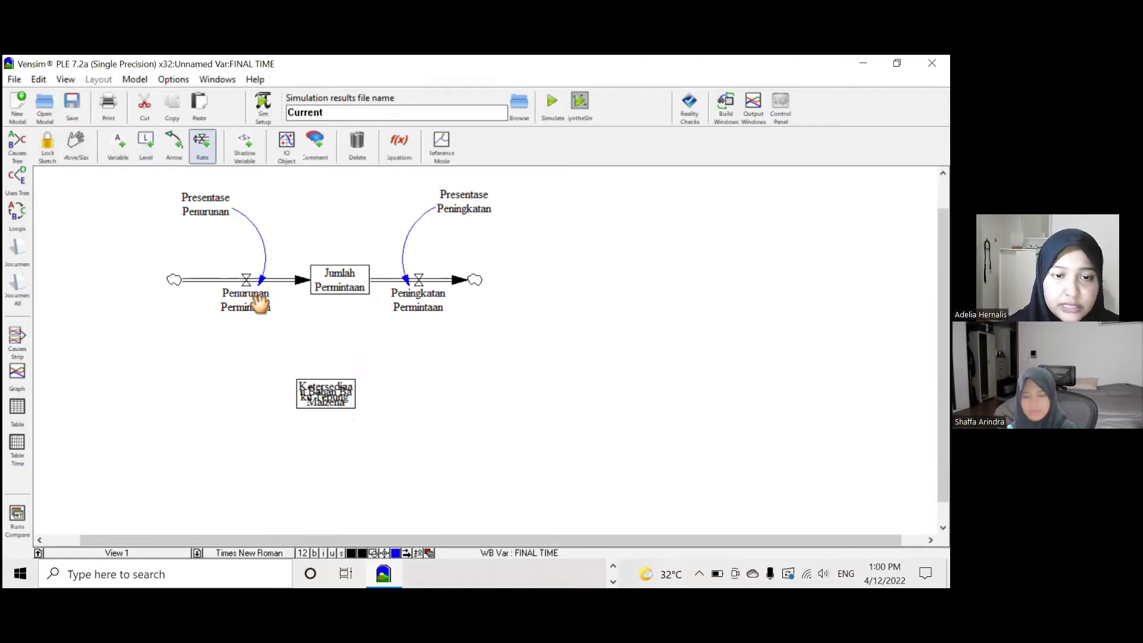
{"action": "left_click", "coordinate": [76, 146]}
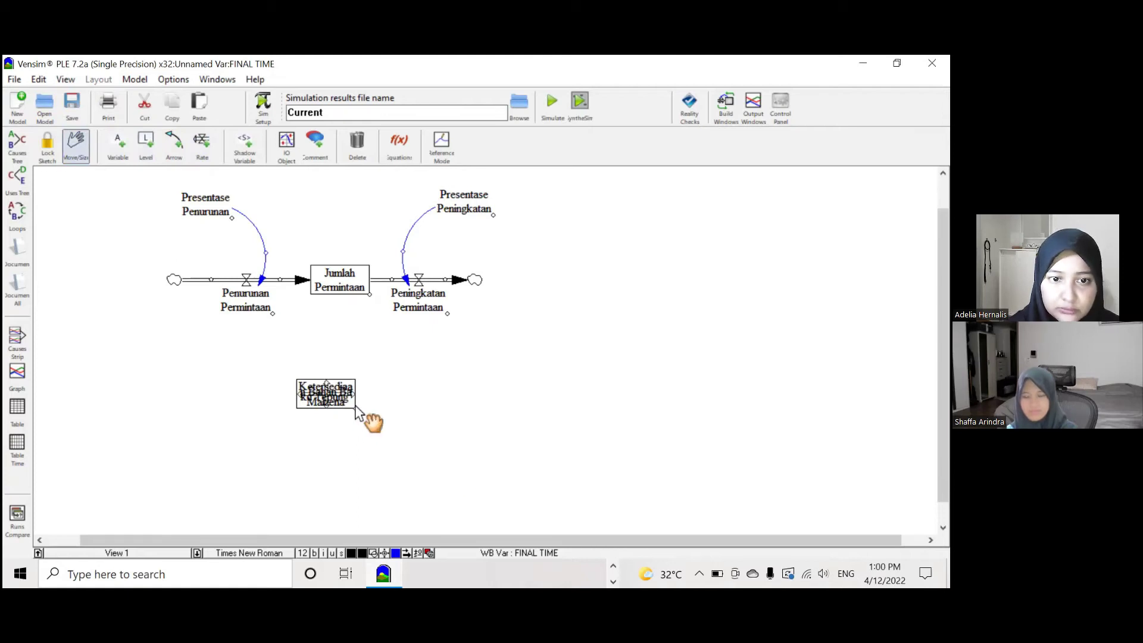
{"action": "left_click_drag", "start_coordinate": [356, 408], "coordinate": [500, 401]}
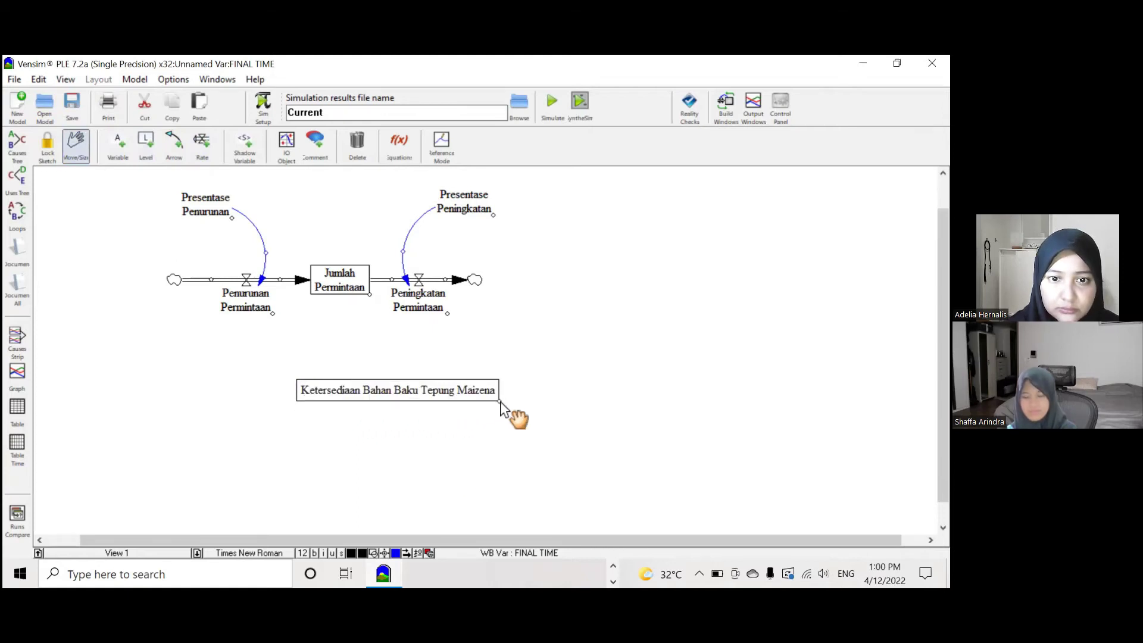
{"action": "left_click_drag", "start_coordinate": [339, 386], "coordinate": [277, 395]}
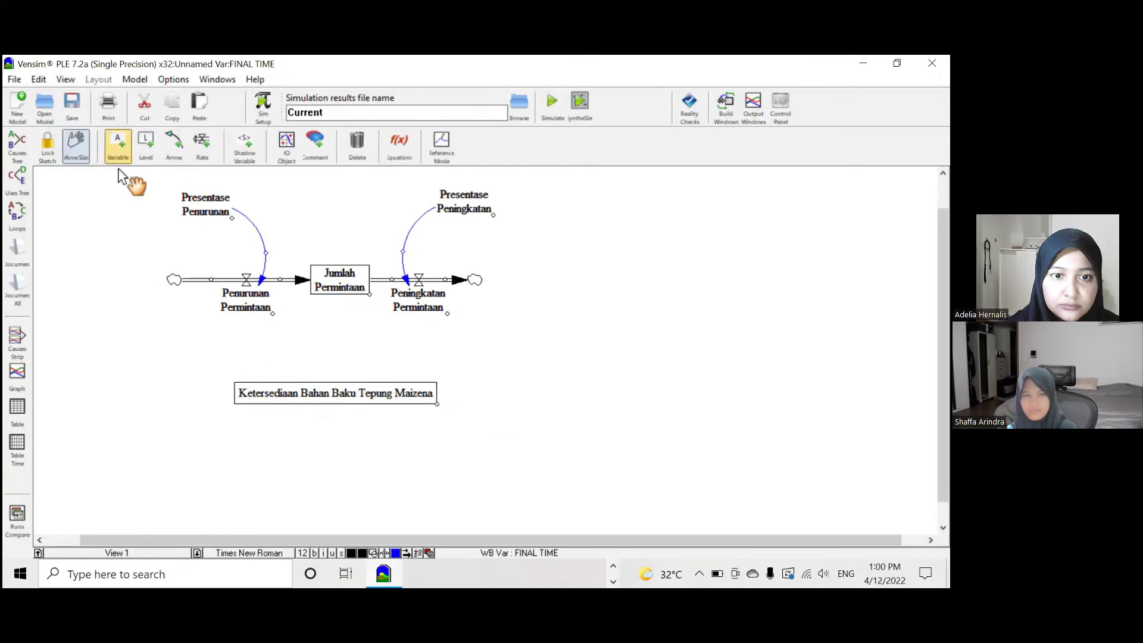
Add an inflow rate named Hasil Panen from a cloud into the Ketersediaan Bahan Baku Tepung Maizena level.
{"action": "left_click", "coordinate": [202, 145]}
{"action": "left_click", "coordinate": [128, 394]}
{"action": "left_click", "coordinate": [260, 400]}
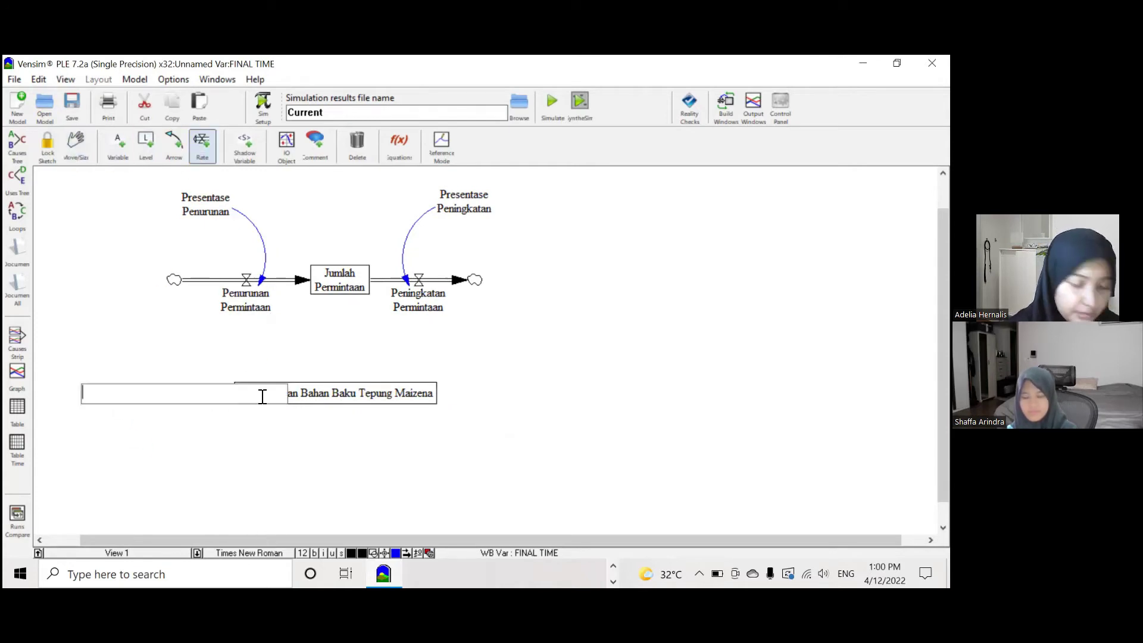
{"action": "type", "text": "Hasil Panen"}
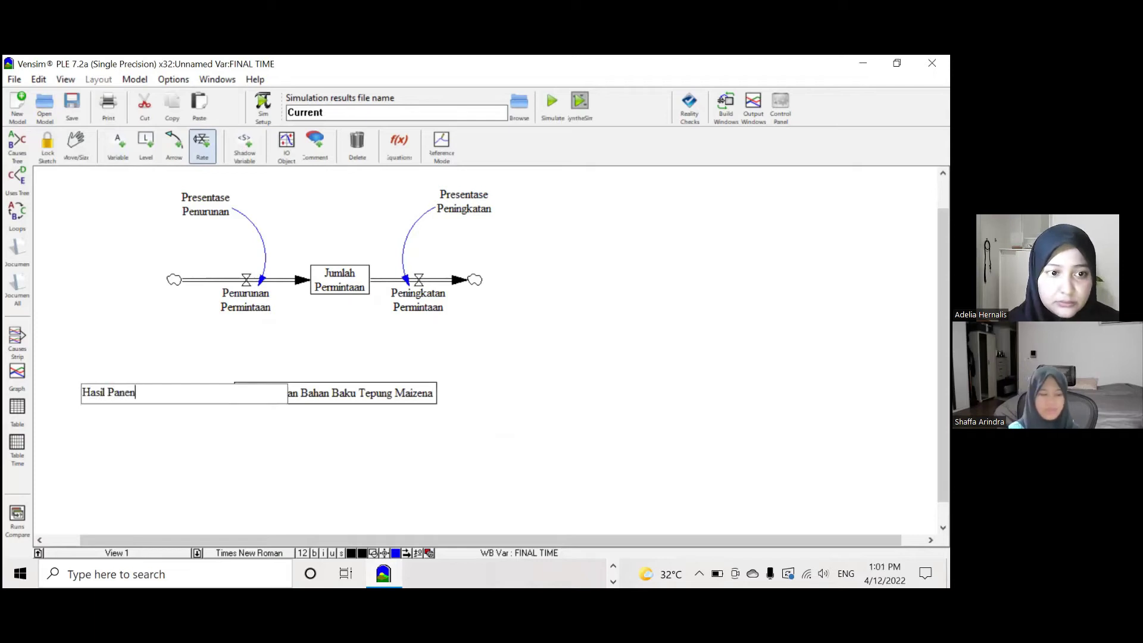
{"action": "key", "text": "Return"}
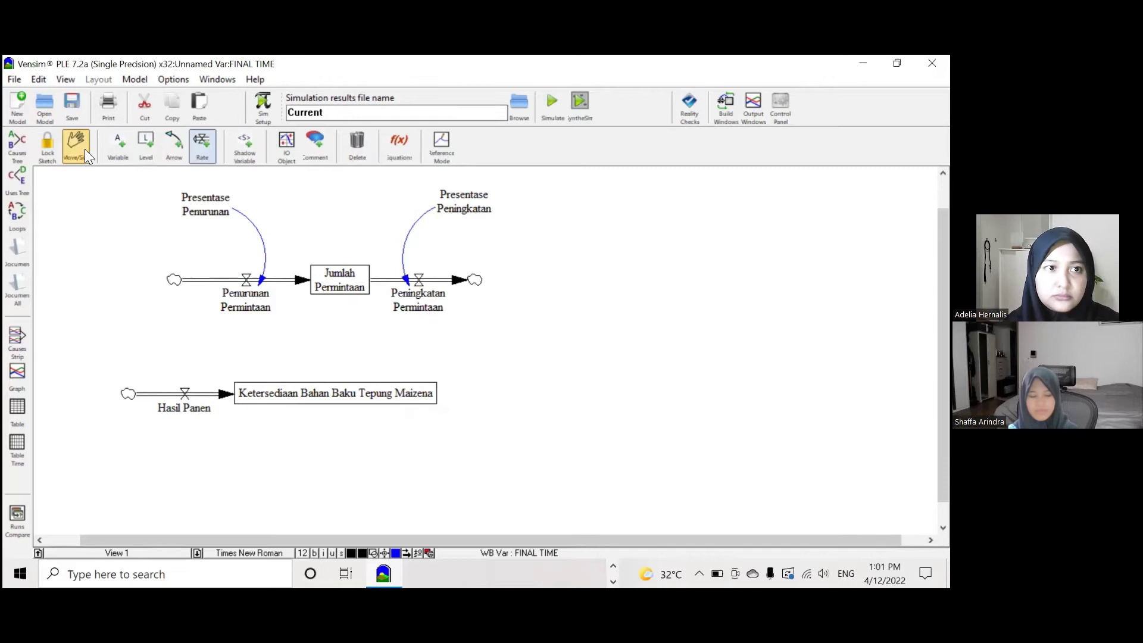
Add an outflow rate named Daerah Gagal Panen from the Ketersediaan Bahan Baku Tepung Maizena level to a cloud.
{"action": "left_click", "coordinate": [412, 397]}
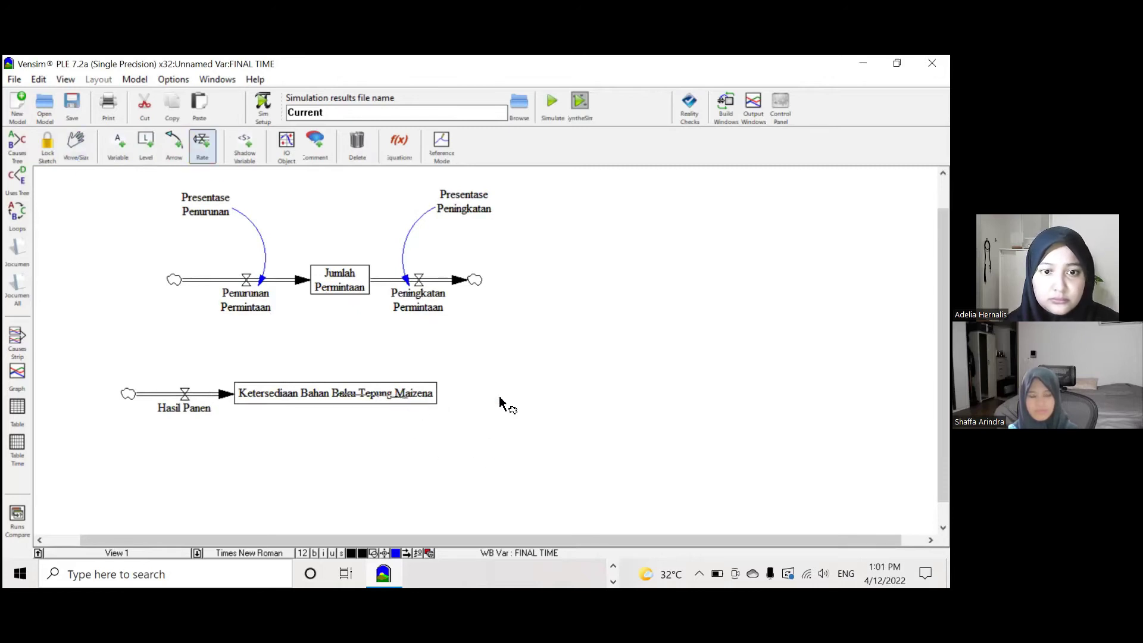
{"action": "left_click", "coordinate": [519, 394]}
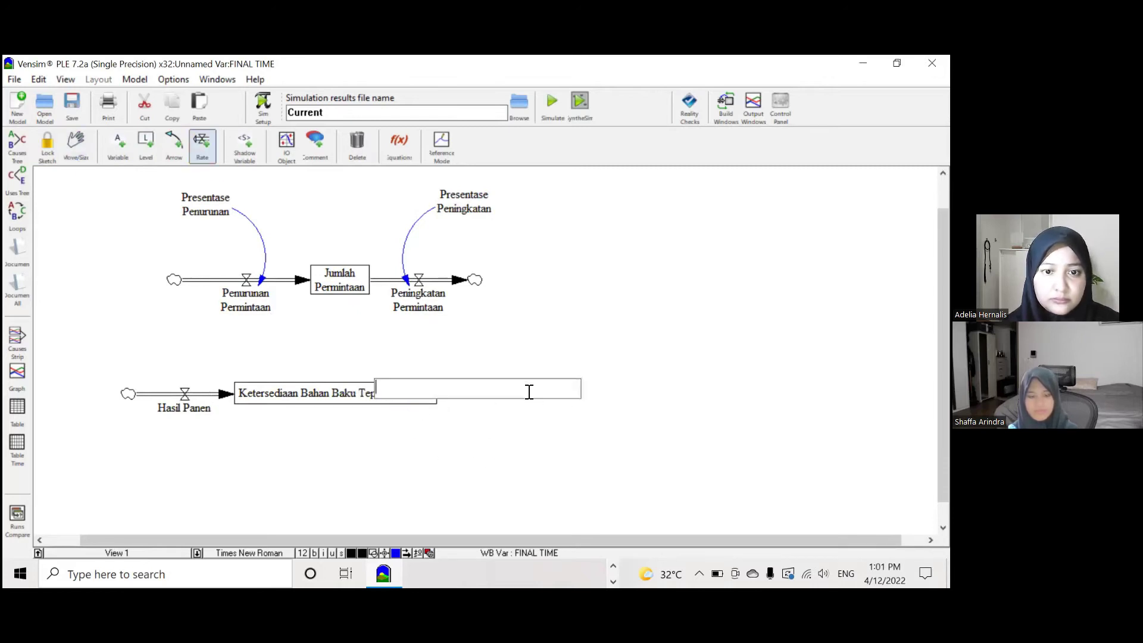
{"action": "type", "text": "Daerah Gagal Panen"}
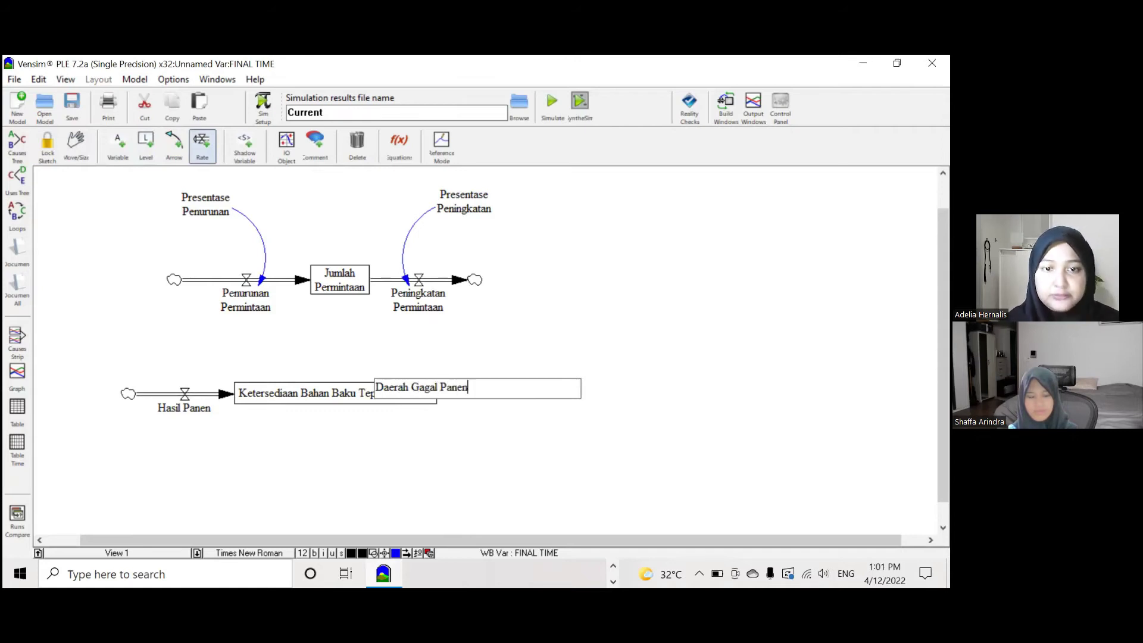
{"action": "key", "text": "Return"}
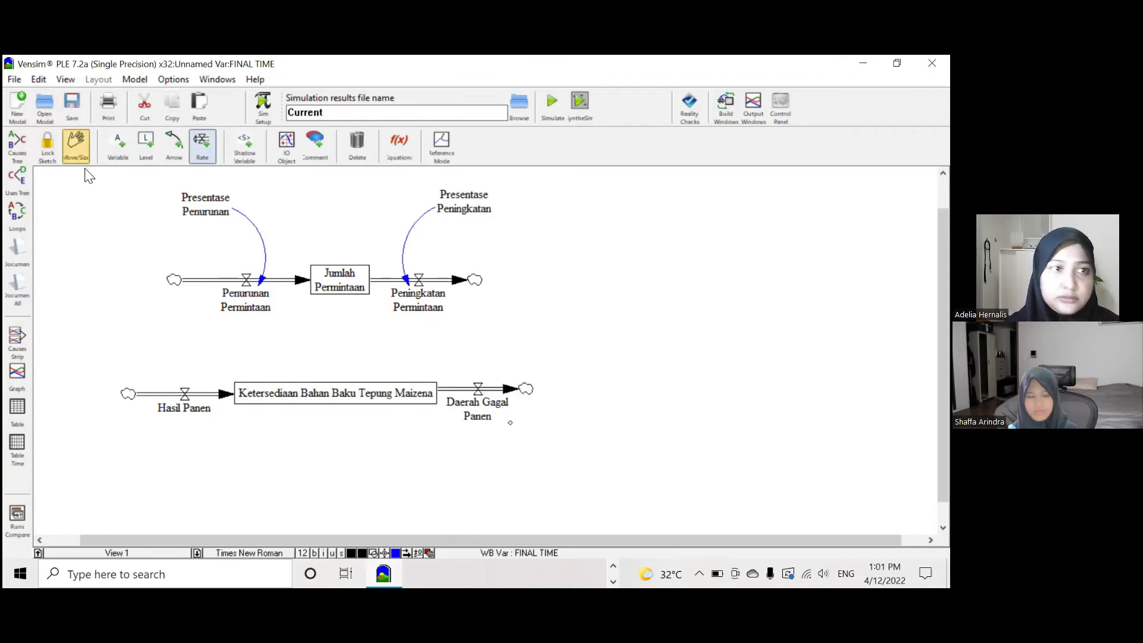
Add the variables Luas Lahan, Kesuburan Tanah and Pembarian Pupuk dan Obat around the Hasil Panen inflow.
{"action": "left_click", "coordinate": [115, 156]}
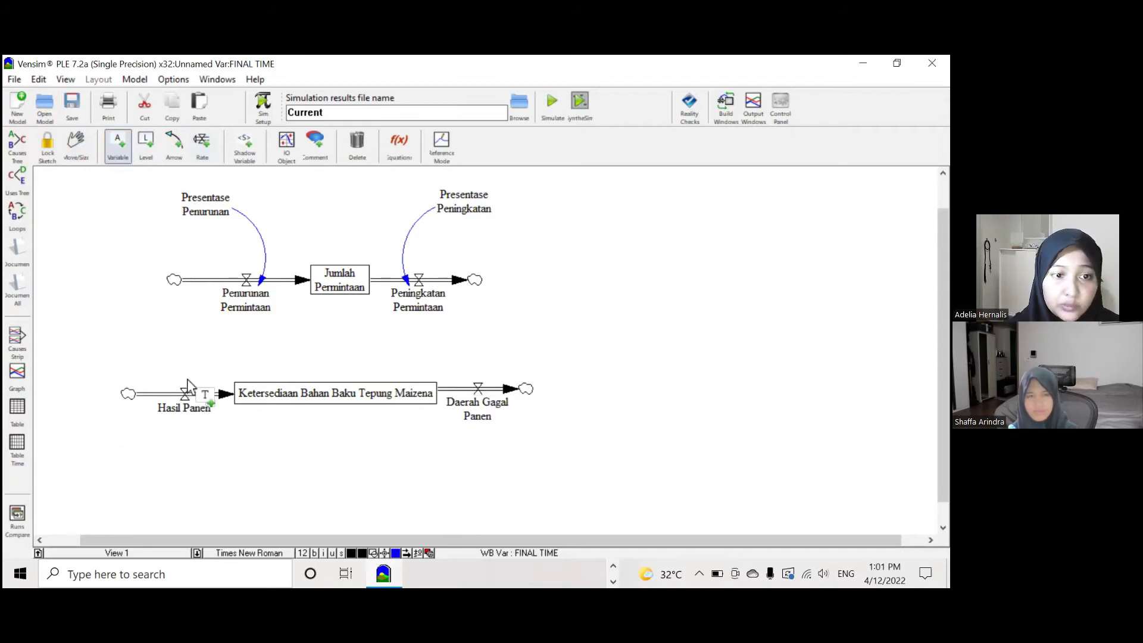
{"action": "left_click", "coordinate": [125, 340]}
{"action": "type", "text": "Luas Lahan"}
{"action": "key", "text": "Return"}
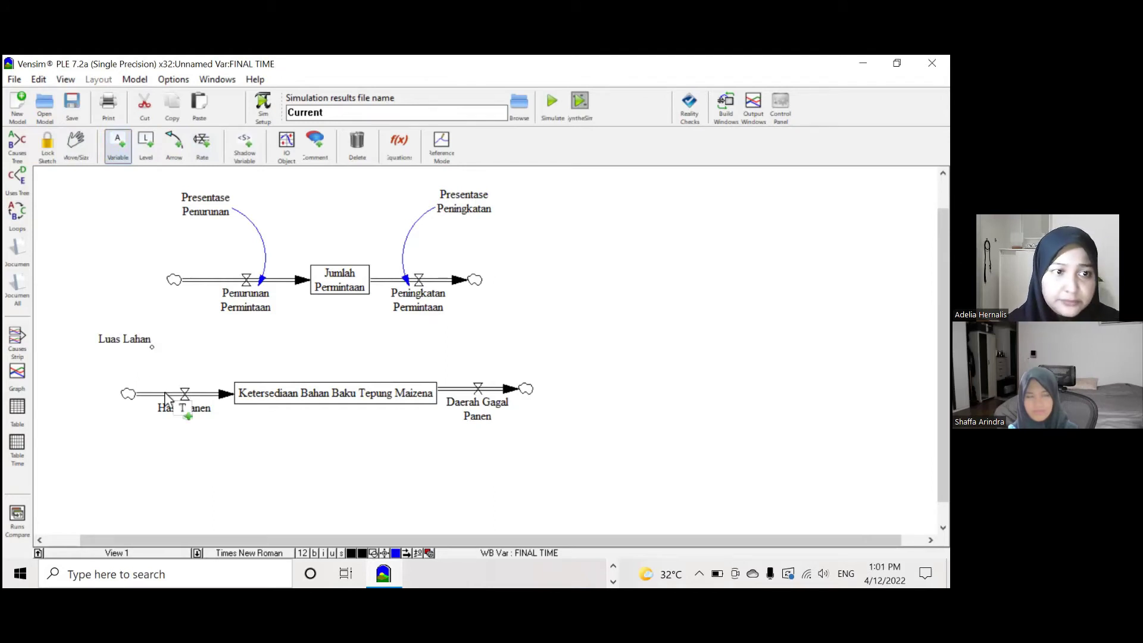
{"action": "left_click", "coordinate": [85, 376]}
{"action": "type", "text": "Kesuburan Tanah"}
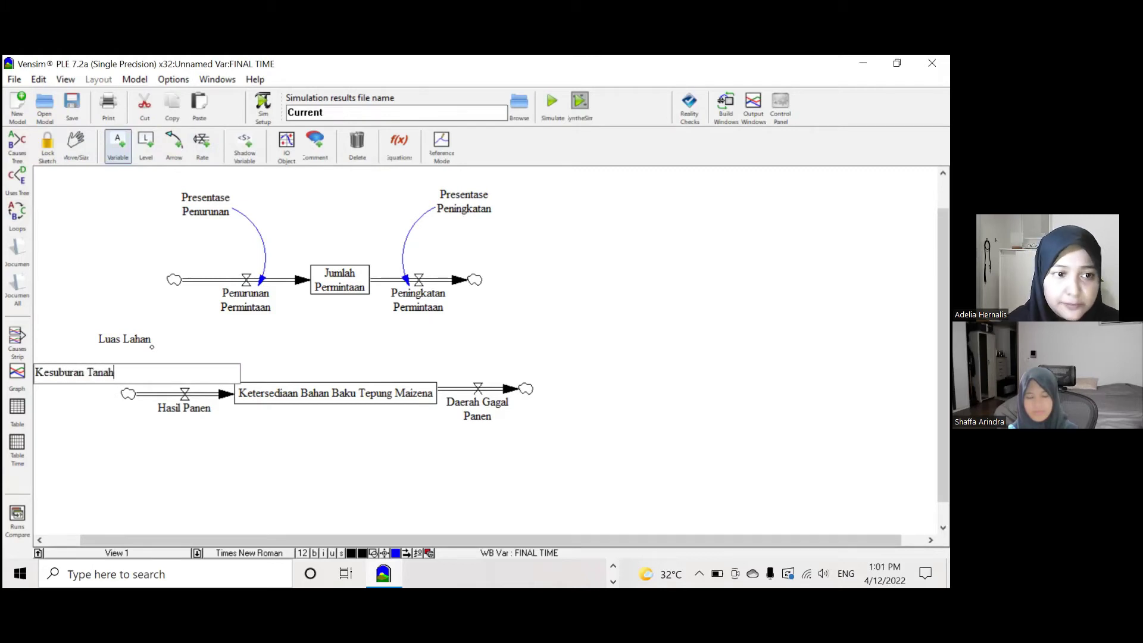
{"action": "key", "text": "Return"}
{"action": "left_click", "coordinate": [95, 460]}
{"action": "type", "text": "Pembarian Pupuk dan Obat"}
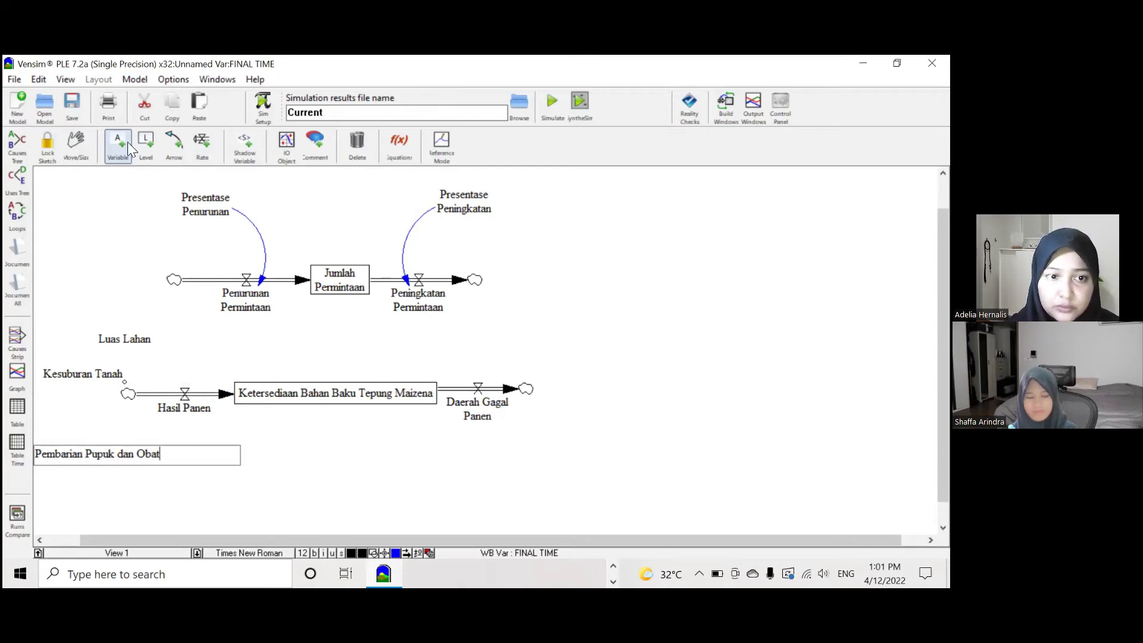
Connect Luas Lahan, Kesuburan Tanah and Pembarian Pupuk dan Obat to Hasil Panen with arrows.
{"action": "left_click", "coordinate": [171, 148]}
{"action": "left_click", "coordinate": [141, 341]}
{"action": "left_click", "coordinate": [185, 394]}
{"action": "left_click", "coordinate": [116, 375]}
{"action": "left_click", "coordinate": [171, 410]}
{"action": "left_click", "coordinate": [110, 457]}
{"action": "left_click", "coordinate": [171, 417]}
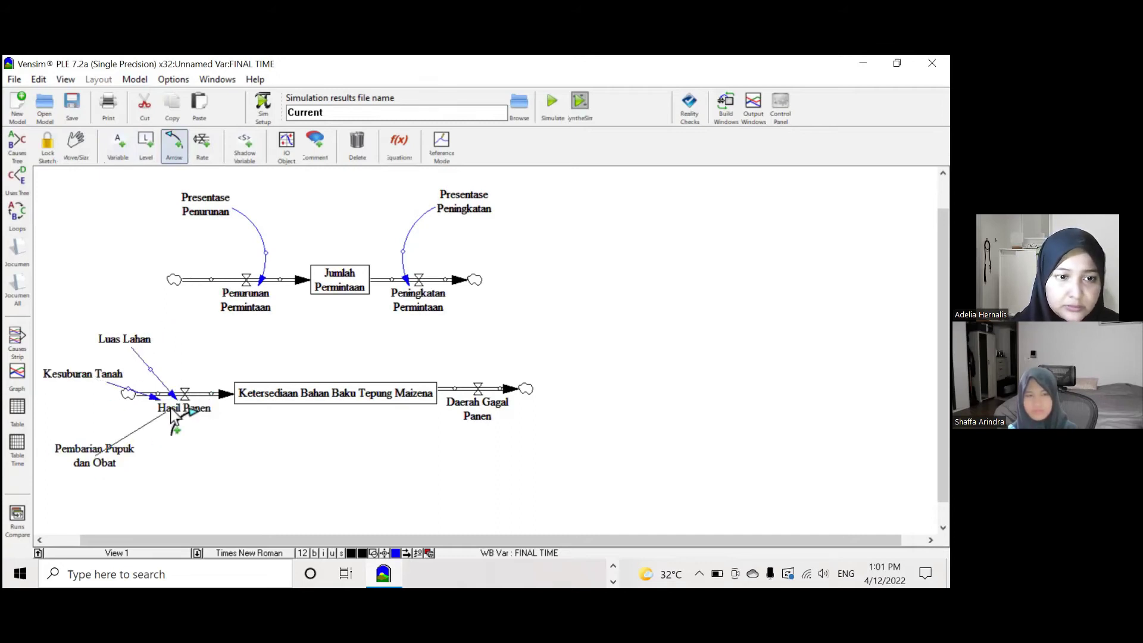
Add the variables Cuaca Buruk above and Hama below the Daerah Gagal Panen outflow.
{"action": "left_click", "coordinate": [118, 146]}
{"action": "left_click", "coordinate": [504, 337]}
{"action": "type", "text": "Cuaca Buruk"}
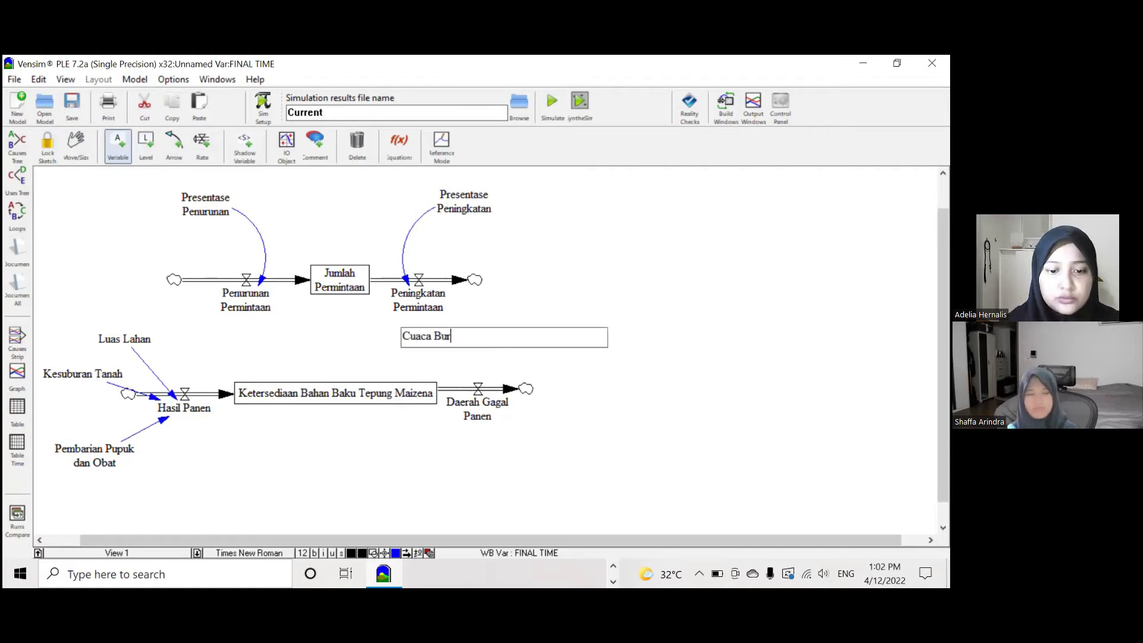
{"action": "key", "text": "Return"}
{"action": "left_click", "coordinate": [542, 441]}
{"action": "type", "text": "Hama"}
{"action": "key", "text": "Return"}
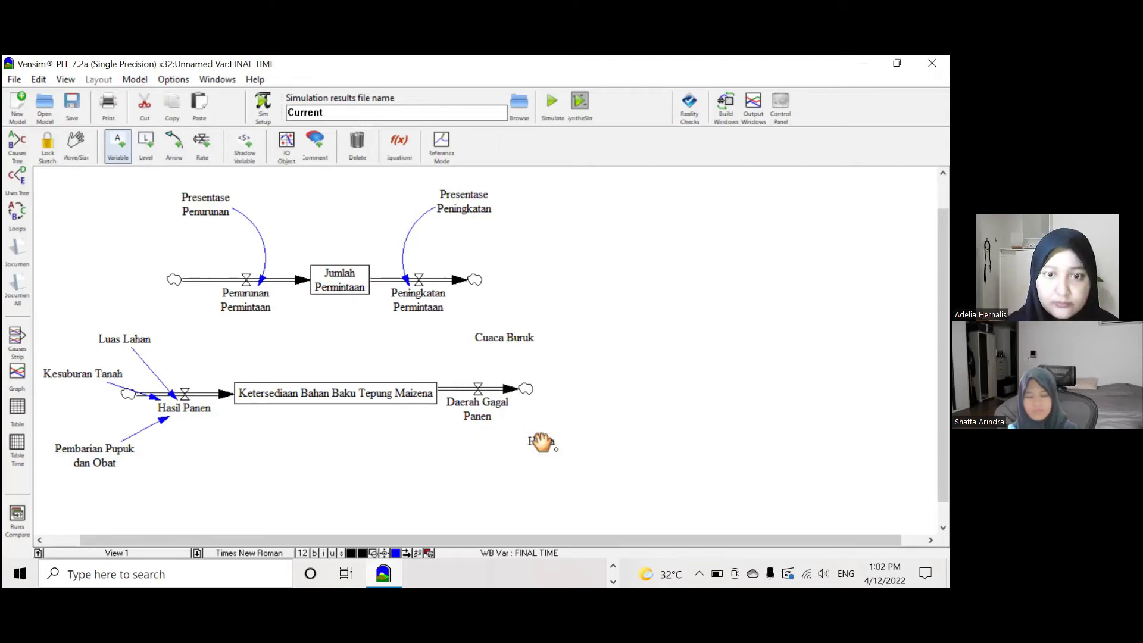
Connect Cuaca Buruk and Hama to Daerah Gagal Panen with arrows.
{"action": "left_click", "coordinate": [174, 144]}
{"action": "left_click", "coordinate": [502, 338]}
{"action": "left_click", "coordinate": [479, 388]}
{"action": "left_click", "coordinate": [539, 443]}
{"action": "left_click", "coordinate": [480, 415]}
Bend the three arrows into Hasil Panen and the two arrows into Daerah Gagal Panen into curves.
{"action": "left_click", "coordinate": [86, 146]}
{"action": "left_click_drag", "start_coordinate": [151, 370], "coordinate": [175, 352]}
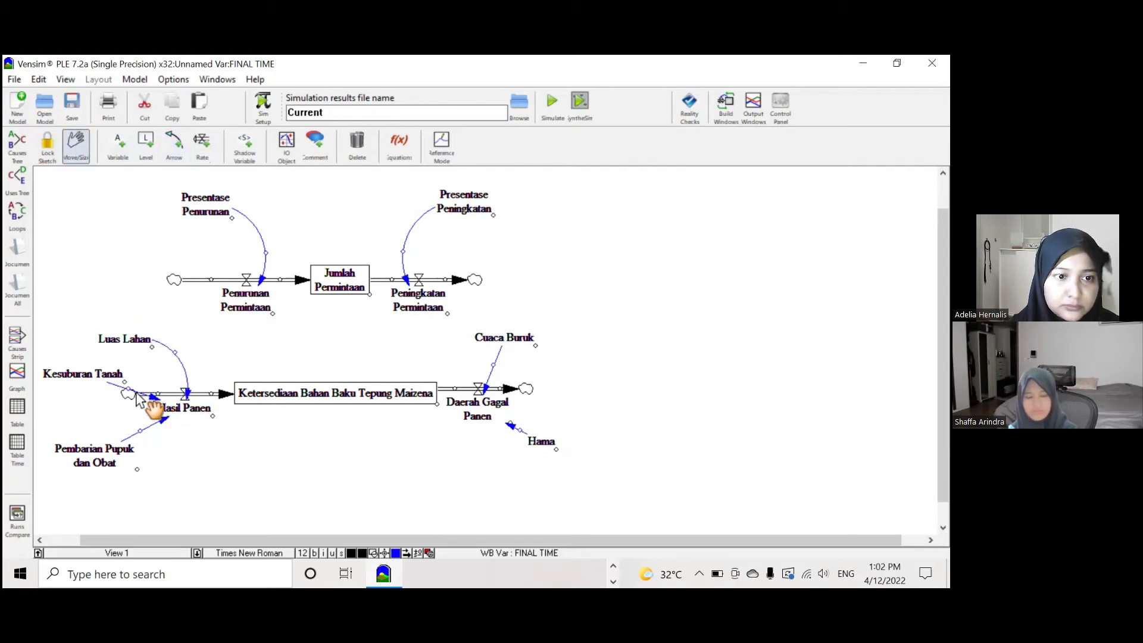
{"action": "left_click_drag", "start_coordinate": [130, 391], "coordinate": [149, 371]}
{"action": "left_click_drag", "start_coordinate": [140, 428], "coordinate": [130, 419]}
{"action": "left_click_drag", "start_coordinate": [492, 364], "coordinate": [463, 362]}
{"action": "left_click_drag", "start_coordinate": [519, 430], "coordinate": [495, 440]}
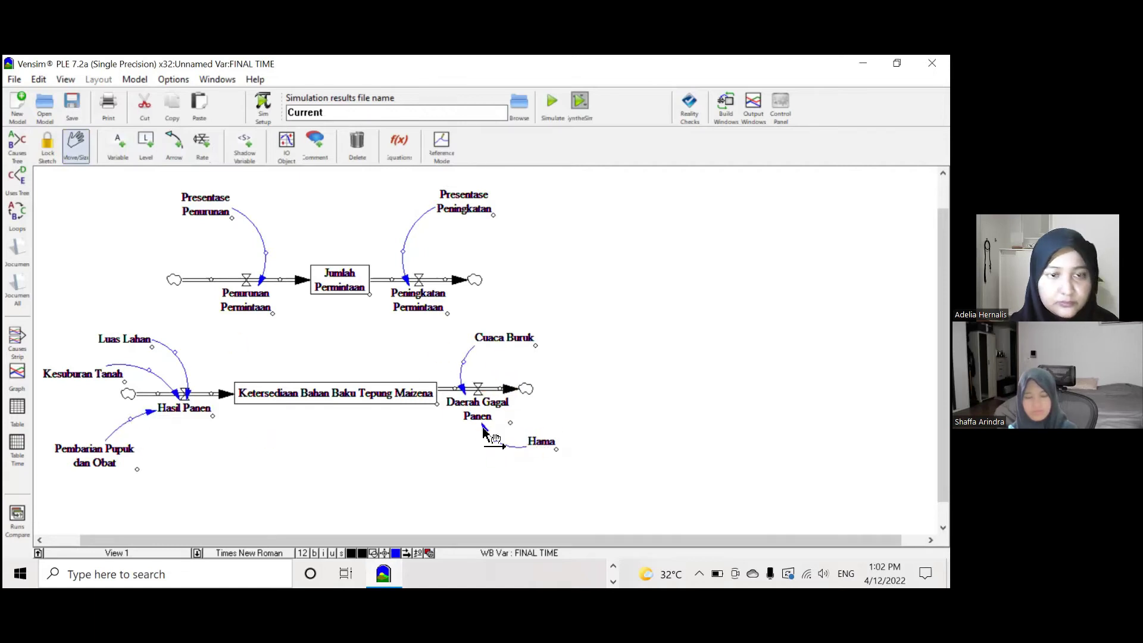
Connect the Jumlah Permintaan level to Ketersediaan Bahan Baku Tepung Maizena with a slightly curved arrow, and lock the sketch.
{"action": "left_click", "coordinate": [169, 148]}
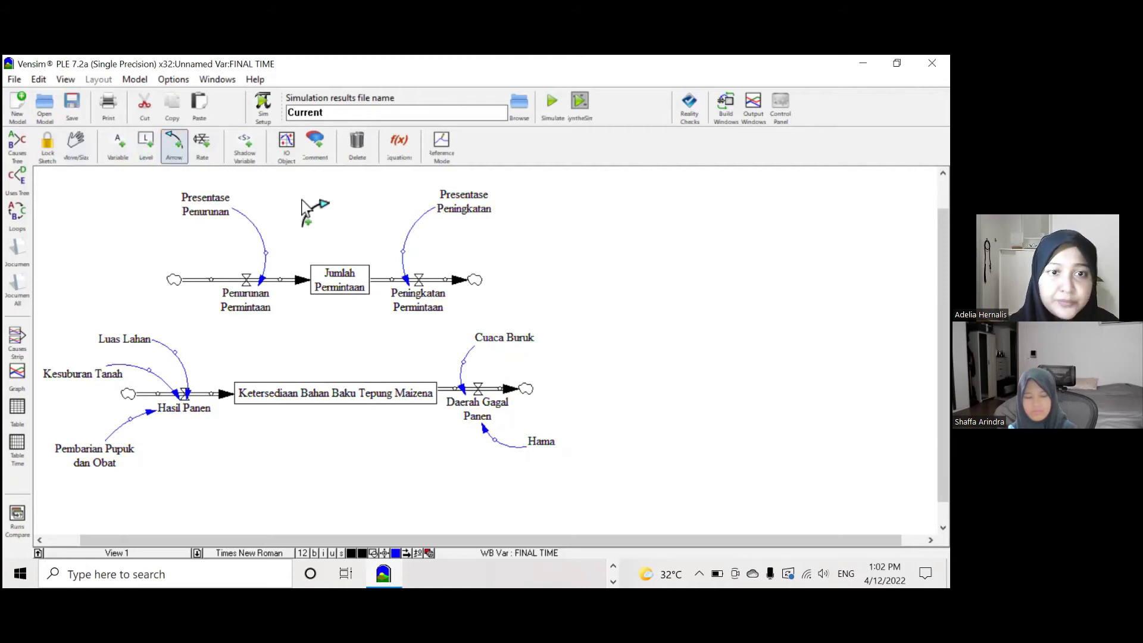
{"action": "left_click", "coordinate": [340, 277]}
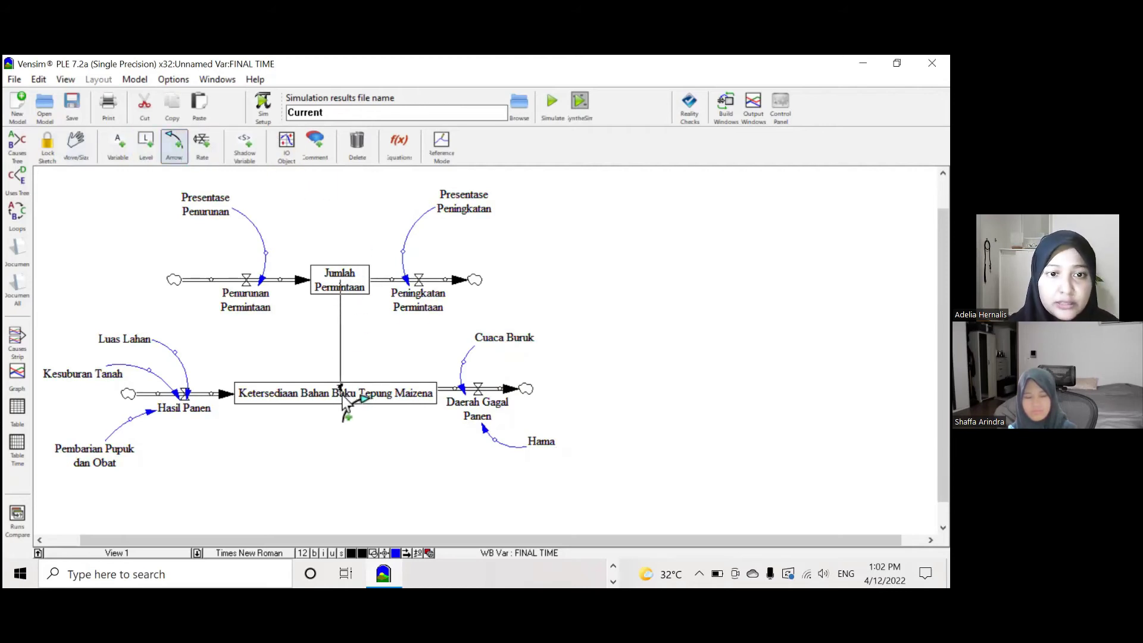
{"action": "left_click", "coordinate": [343, 397]}
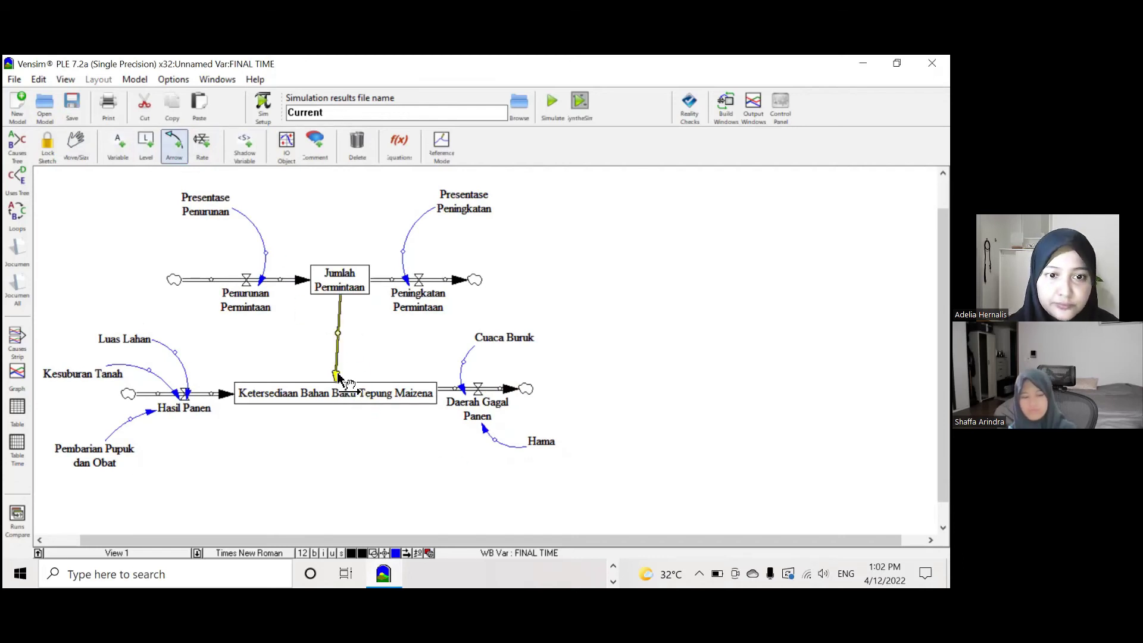
{"action": "key", "text": "Escape"}
{"action": "left_click_drag", "start_coordinate": [337, 332], "coordinate": [352, 333]}
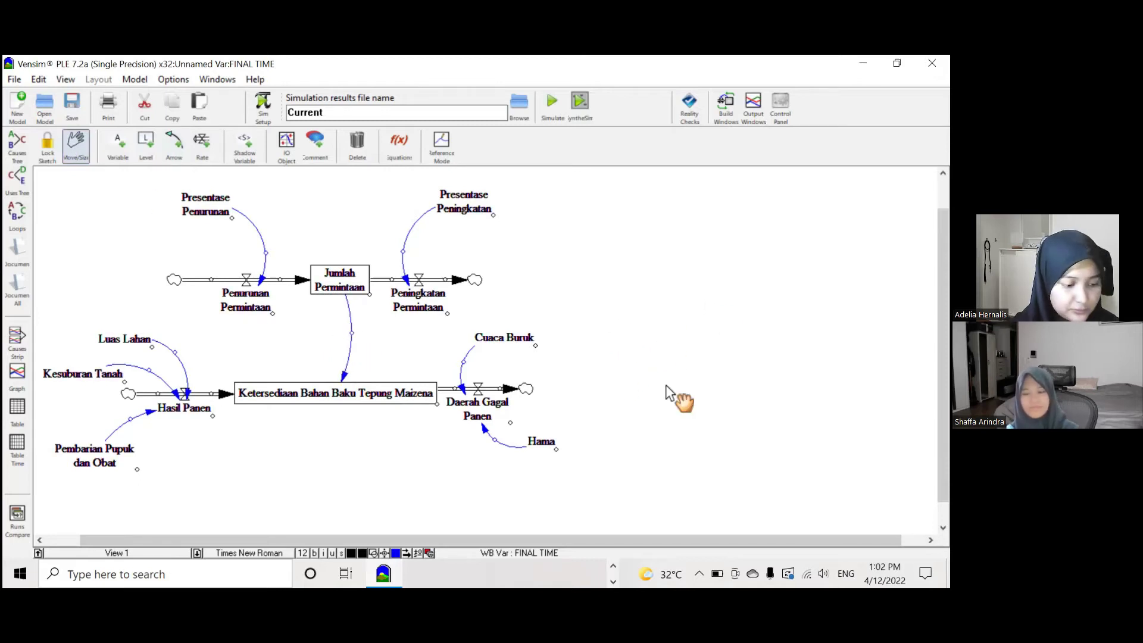
{"action": "left_click", "coordinate": [47, 145]}
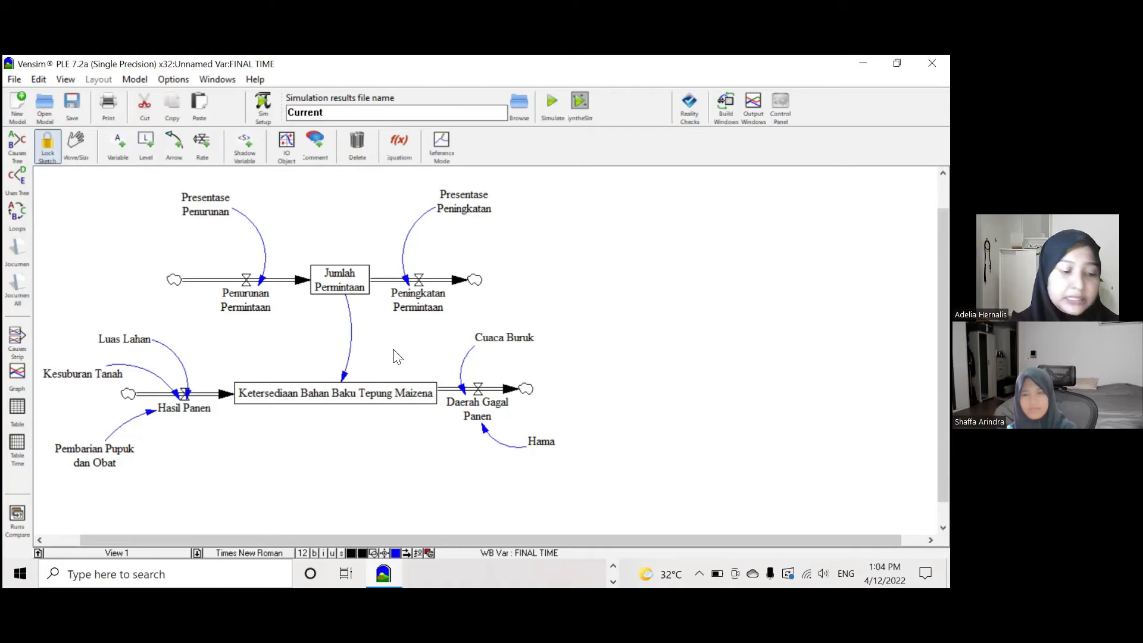
Define Presentase Penurunan as the constant 0.5 with the unit persen.
{"action": "left_click", "coordinate": [399, 149]}
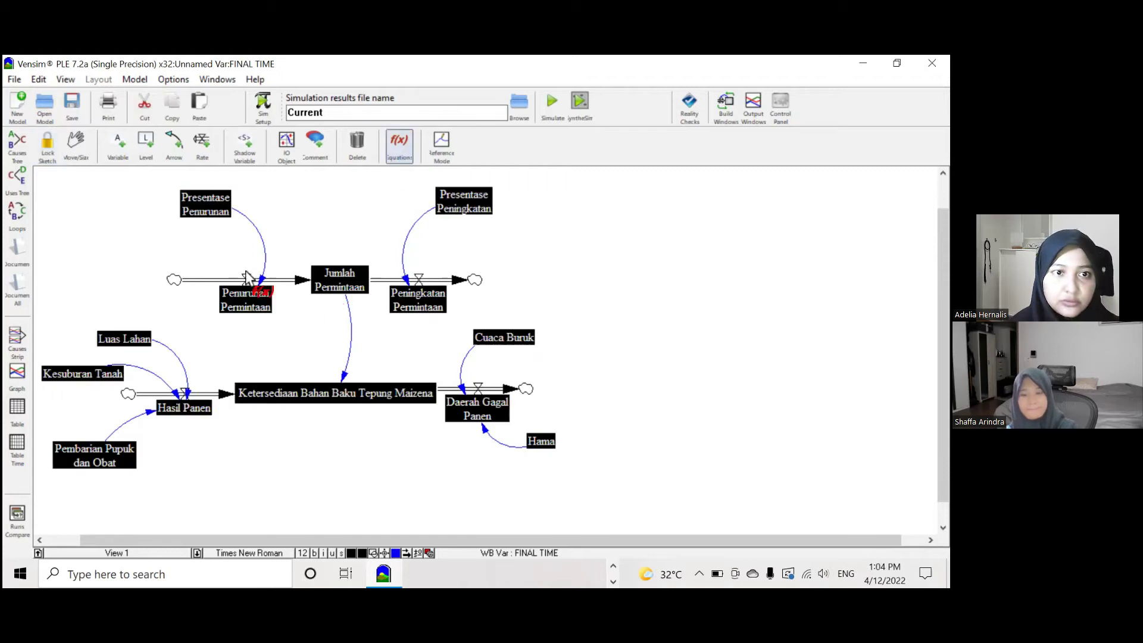
{"action": "left_click", "coordinate": [231, 205]}
{"action": "type", "text": "0.5"}
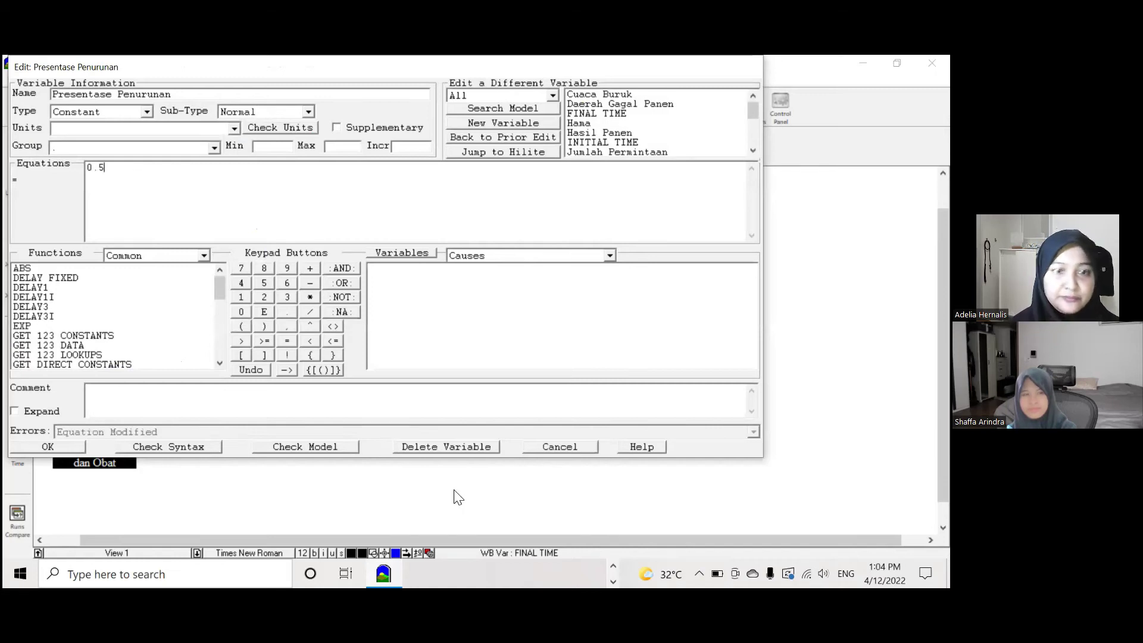
{"action": "left_click", "coordinate": [124, 133]}
{"action": "type", "text": "persen"}
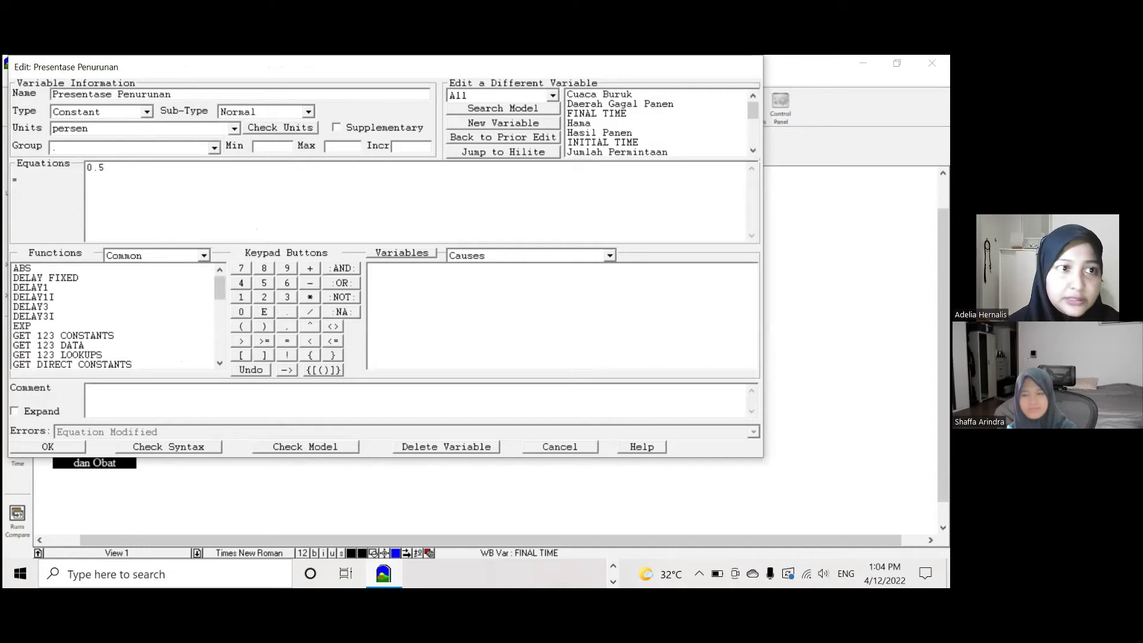
{"action": "left_click", "coordinate": [53, 446]}
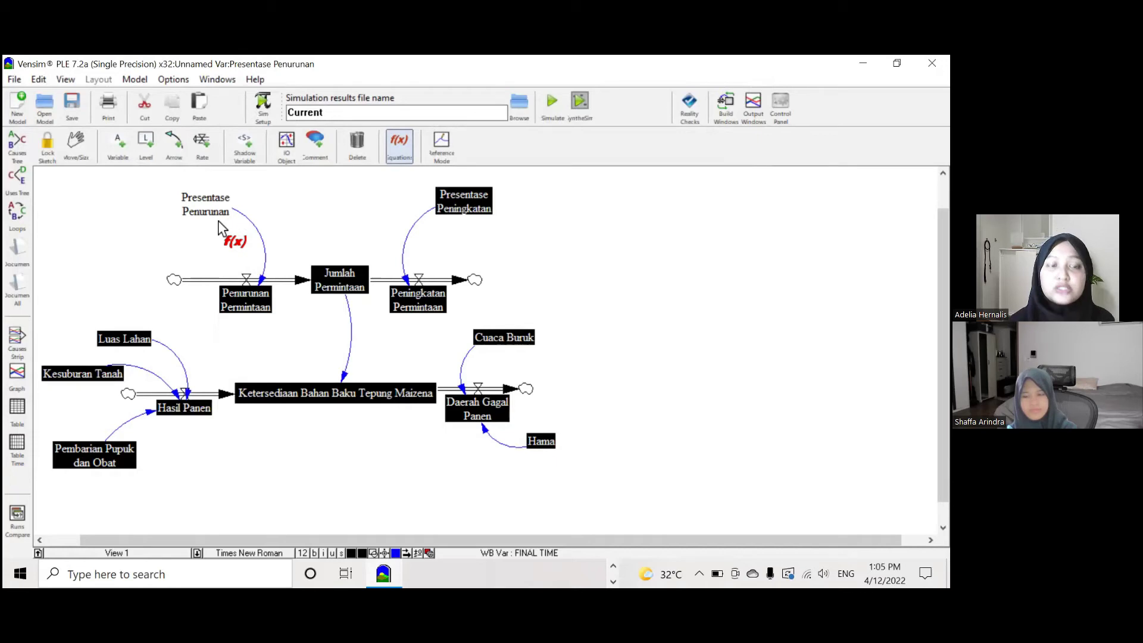
Define Presentase Peningkatan as the constant 0.1 with the unit persen.
{"action": "left_click", "coordinate": [462, 207]}
{"action": "type", "text": "persen"}
{"action": "left_click", "coordinate": [133, 173]}
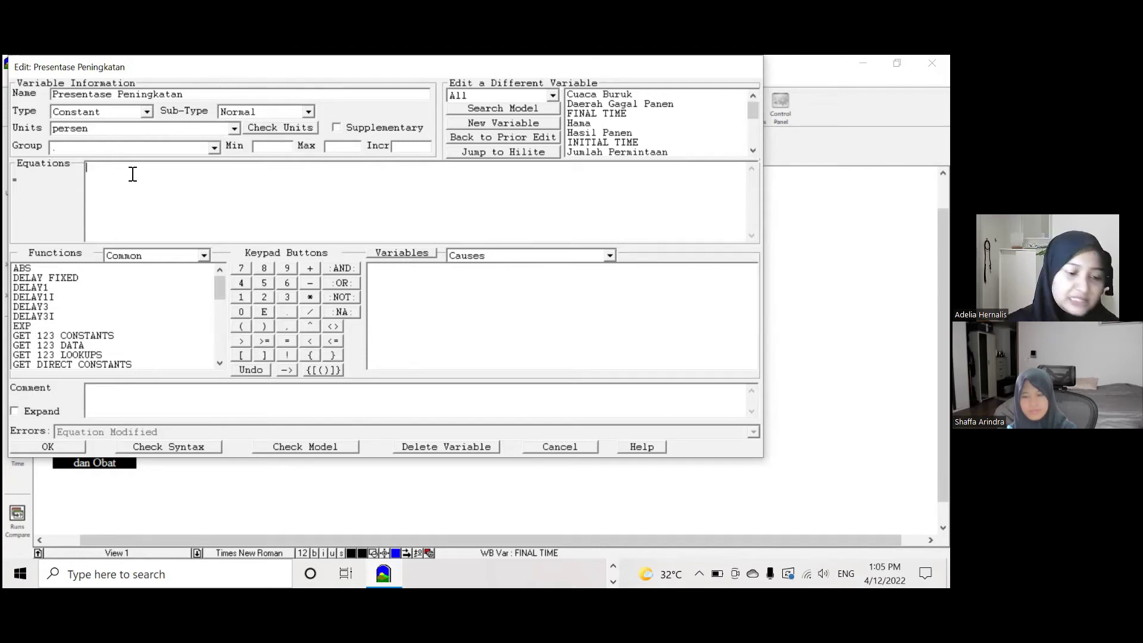
{"action": "type", "text": "0."}
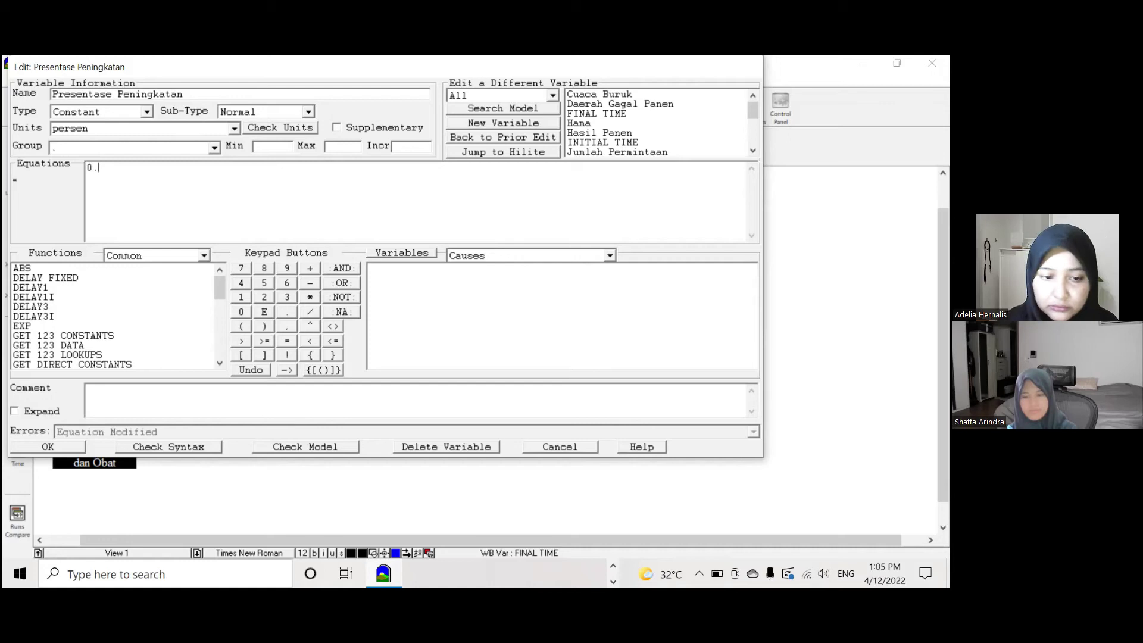
{"action": "type", "text": "1"}
{"action": "left_click", "coordinate": [48, 448]}
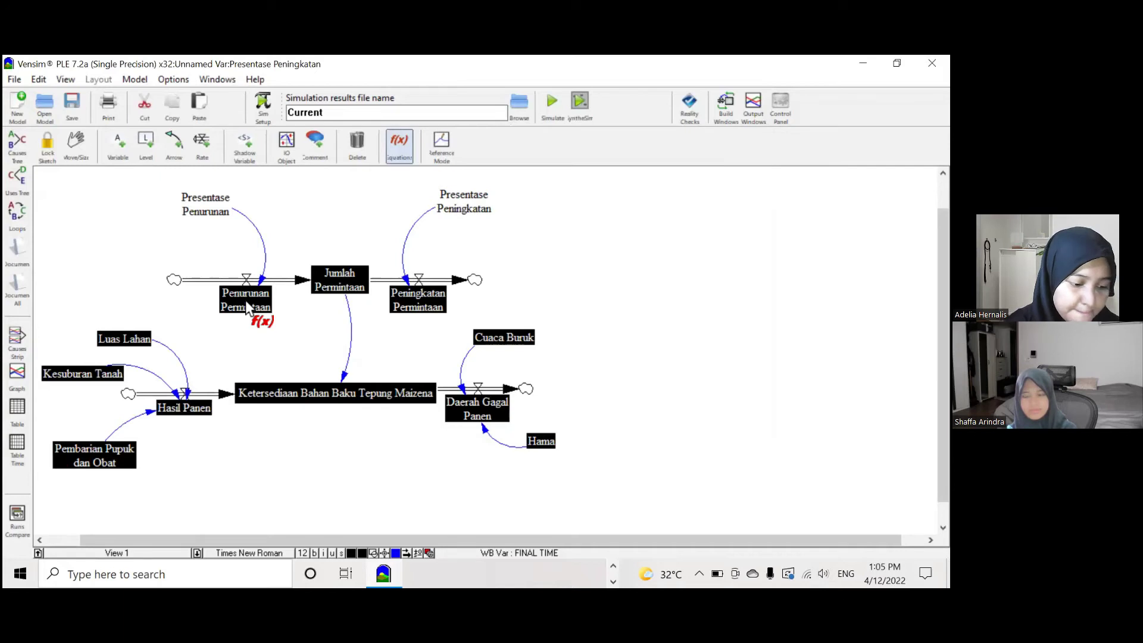
Define the Penurunan Permintaan rate with the equation Presentase Penurunan*1000.
{"action": "left_click", "coordinate": [248, 308]}
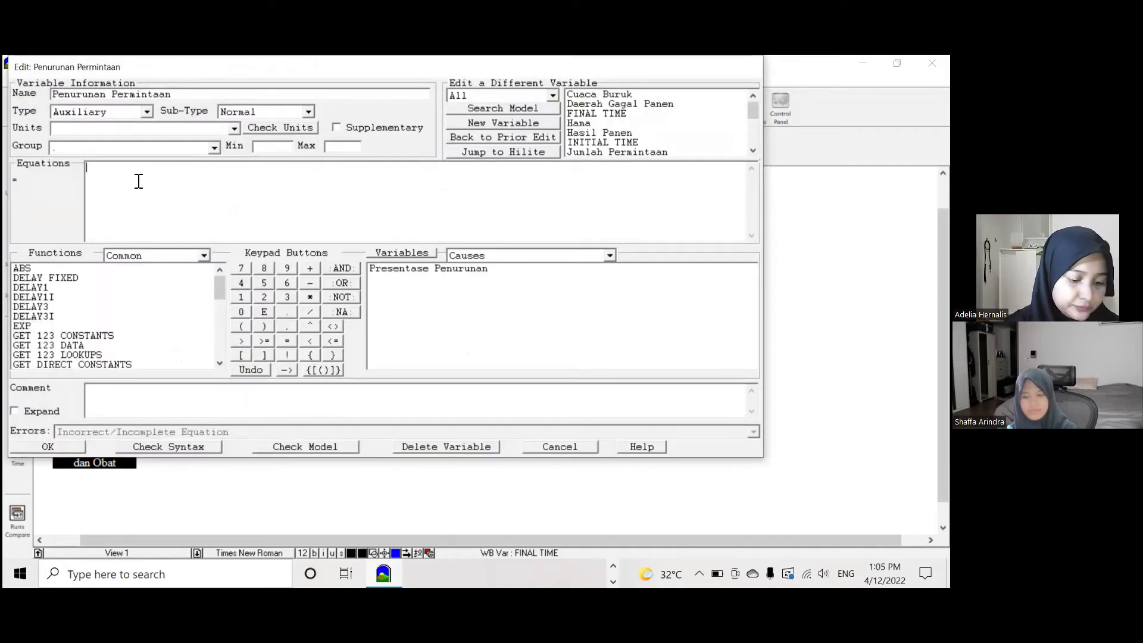
{"action": "type", "text": "Pres"}
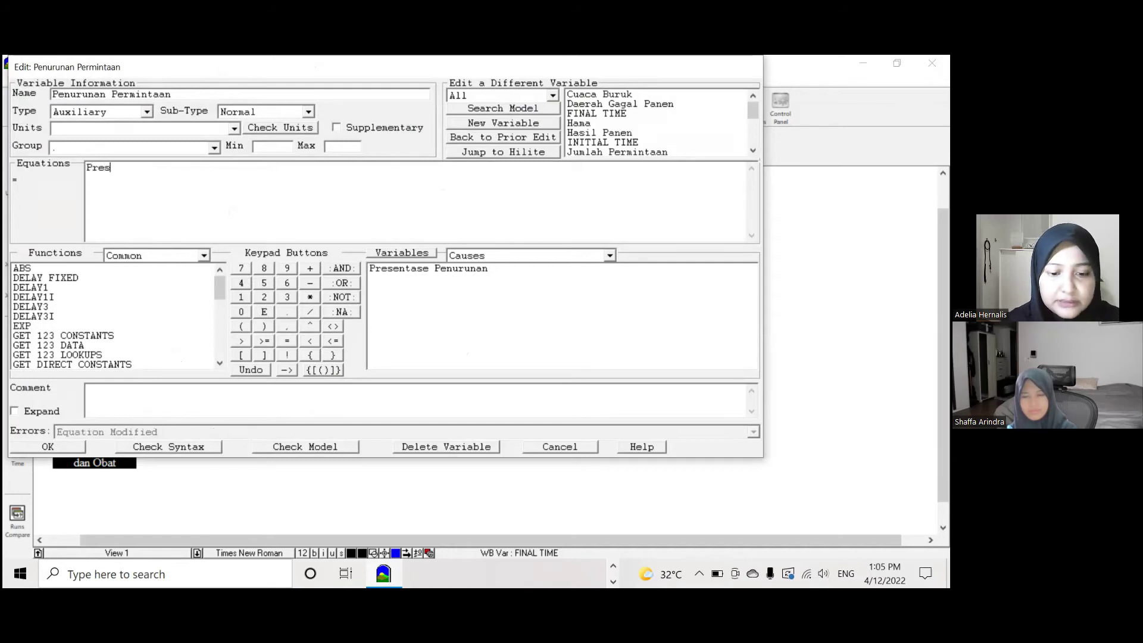
{"action": "type", "text": "entase Penurunan"}
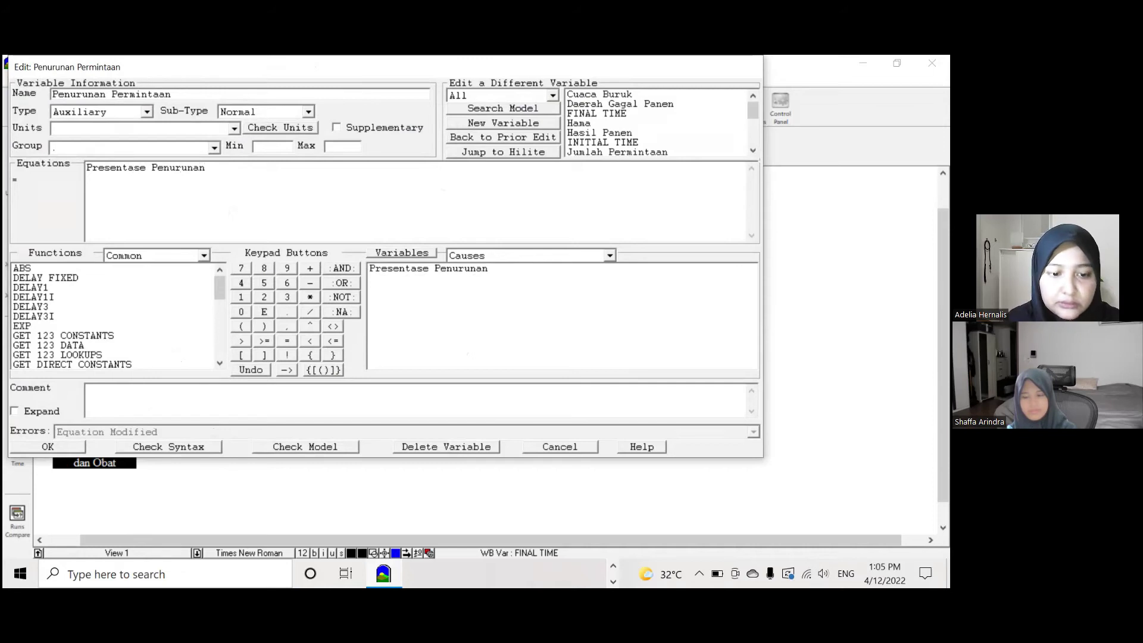
{"action": "type", "text": "*1000"}
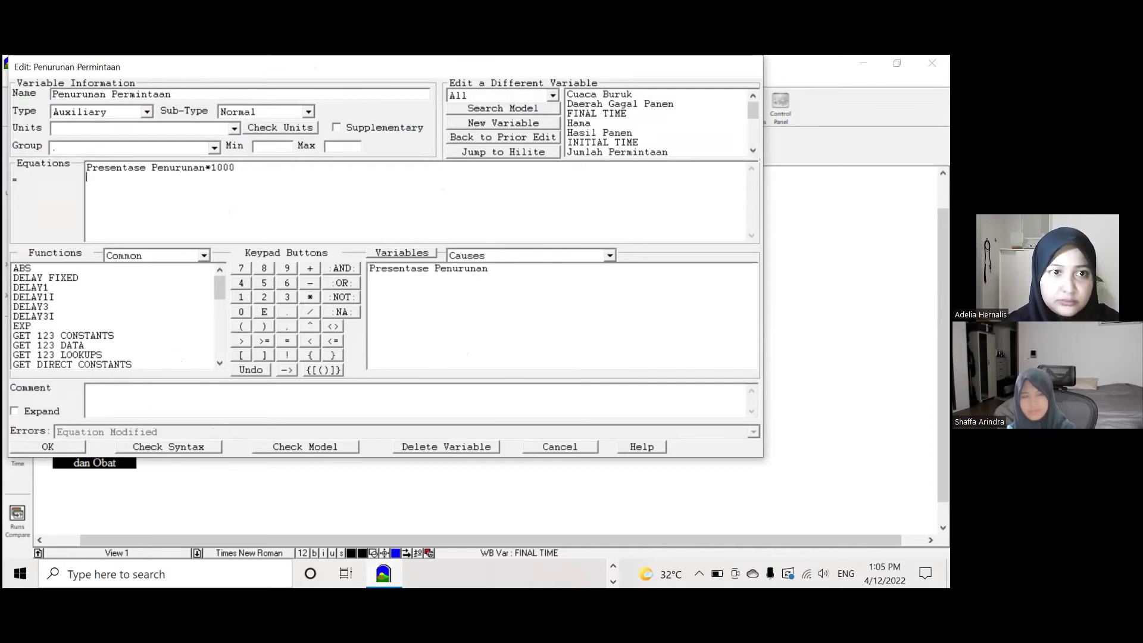
{"action": "left_click", "coordinate": [58, 449]}
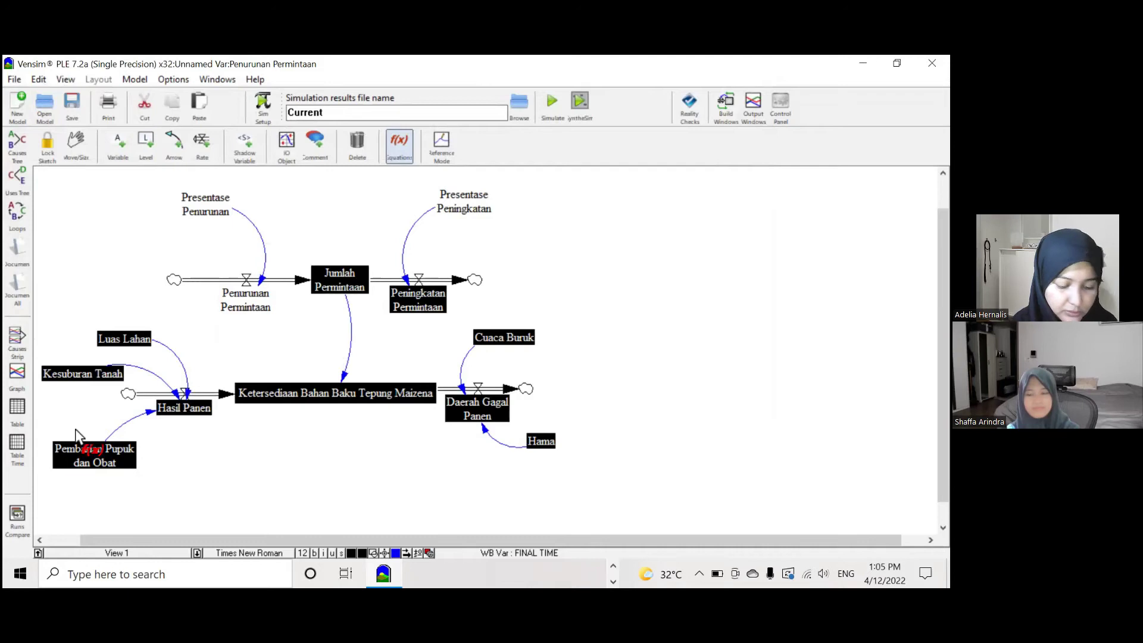
Define the Peningkatan Permintaan rate with the equation Presentase Peningkatan*1000.
{"action": "left_click", "coordinate": [420, 310]}
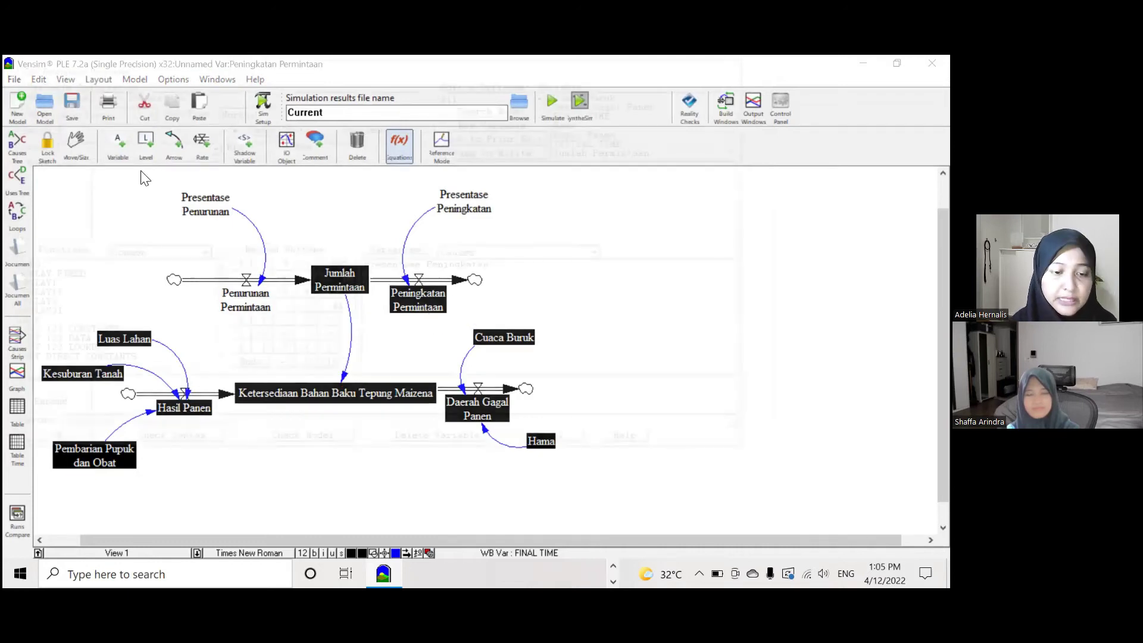
{"action": "left_click", "coordinate": [149, 182]}
{"action": "type", "text": "P"}
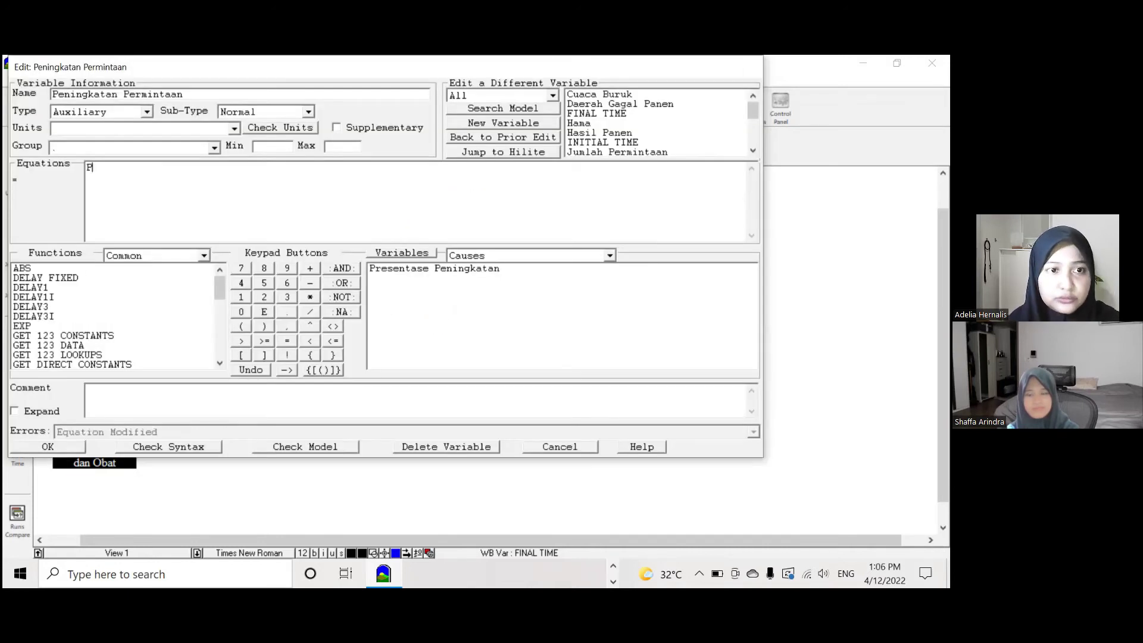
{"action": "type", "text": "resentase Penin"}
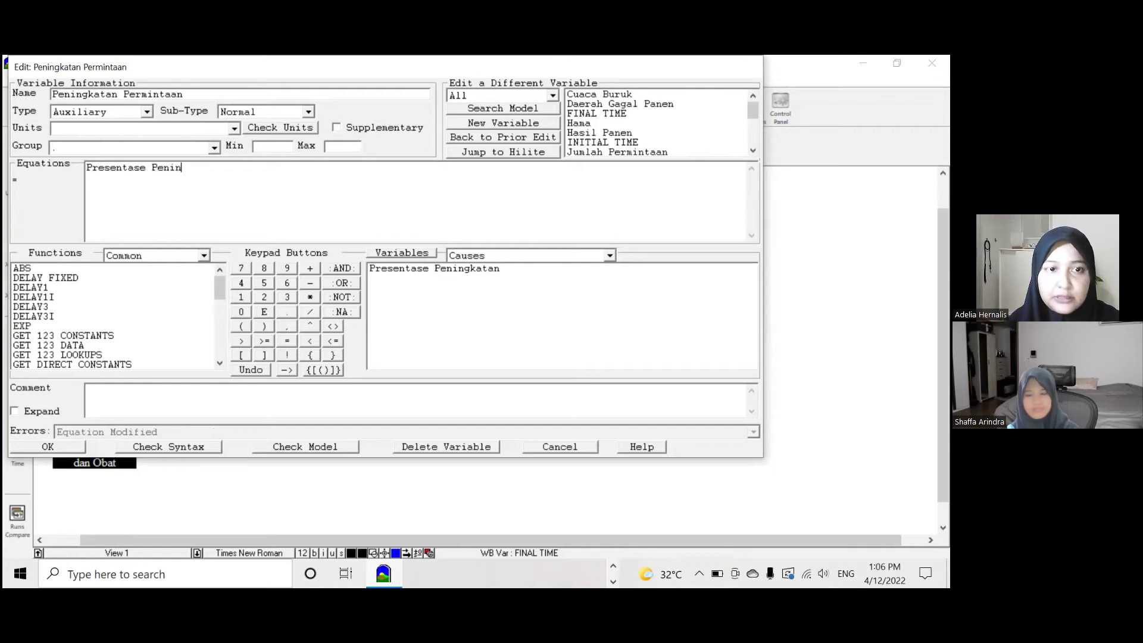
{"action": "type", "text": "gkatan*1000"}
{"action": "key", "text": "Return"}
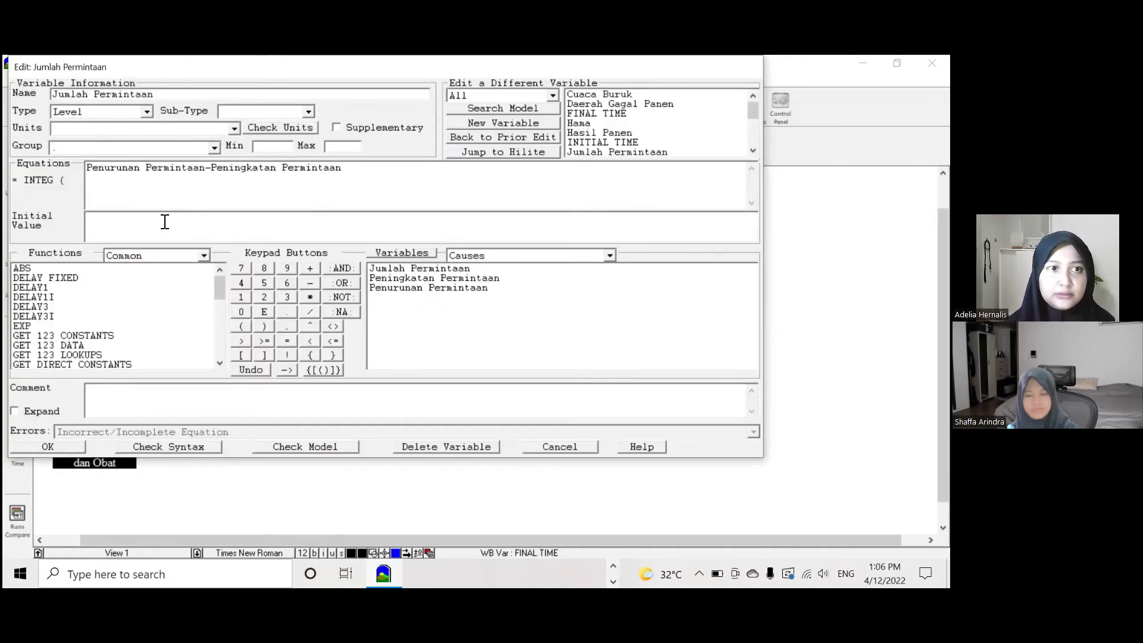
Set the Jumlah Permintaan level's equation to Peningkatan Permintaan-Penurunan Permintaan and its initial value to 2000.
{"action": "triple_click", "coordinate": [201, 177]}
{"action": "type", "text": "Pening"}
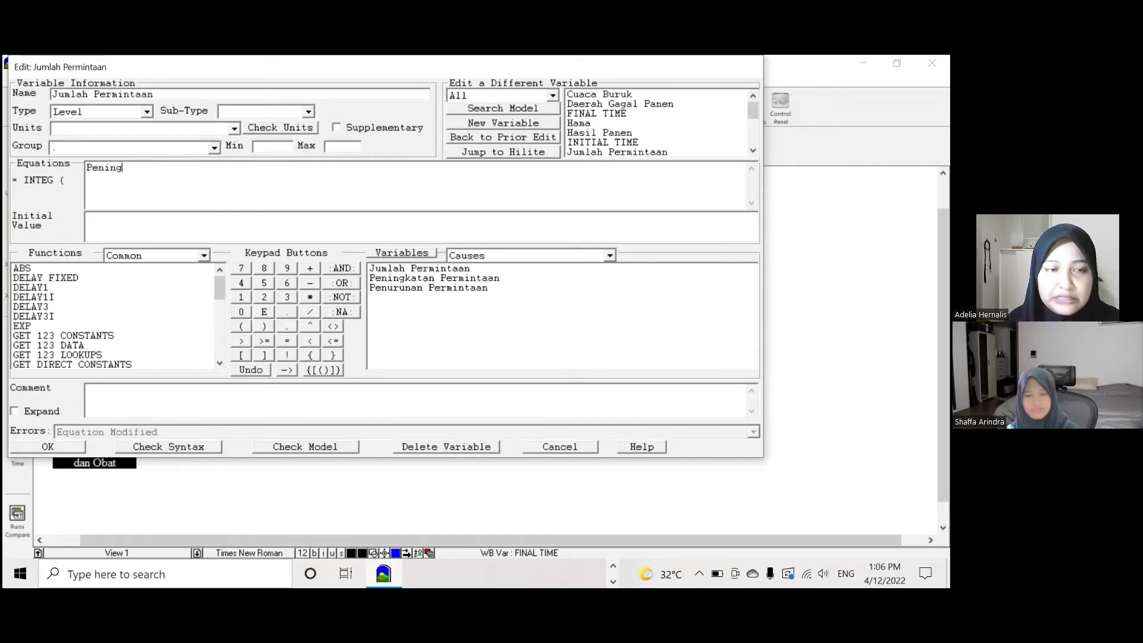
{"action": "type", "text": "kaatan Pe"}
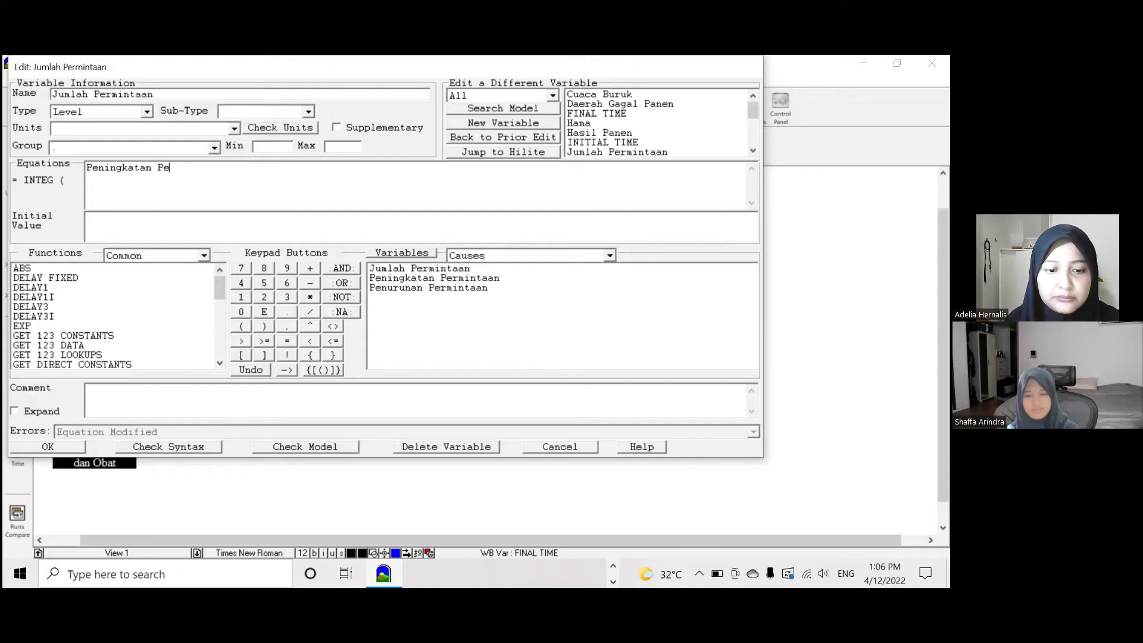
{"action": "type", "text": "rmintaan-P"}
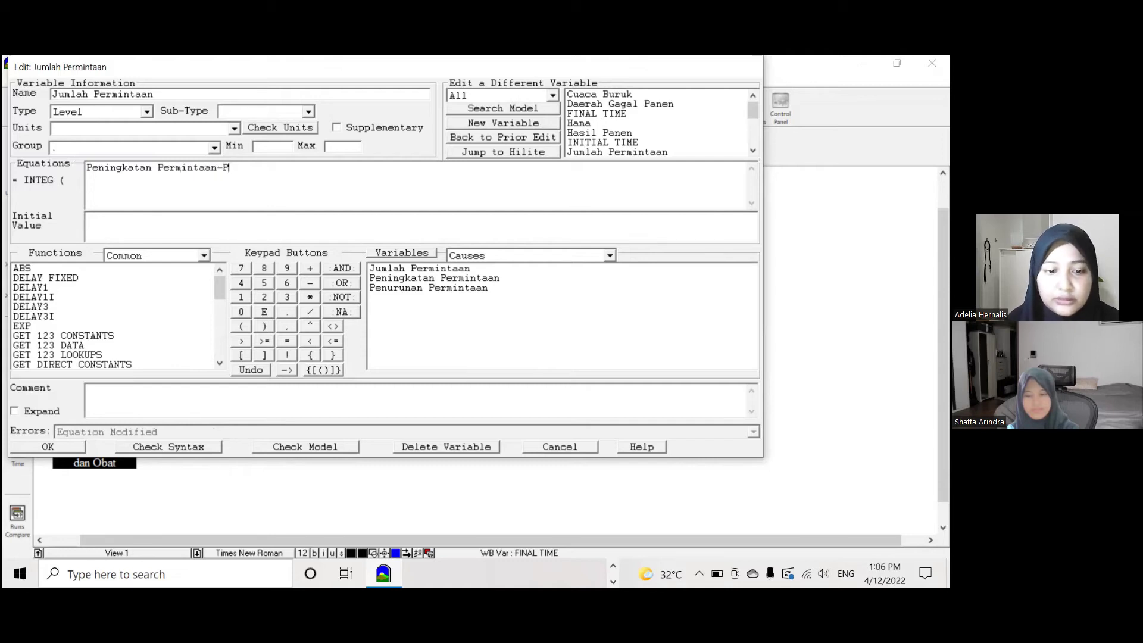
{"action": "type", "text": "enurunan Permintaan"}
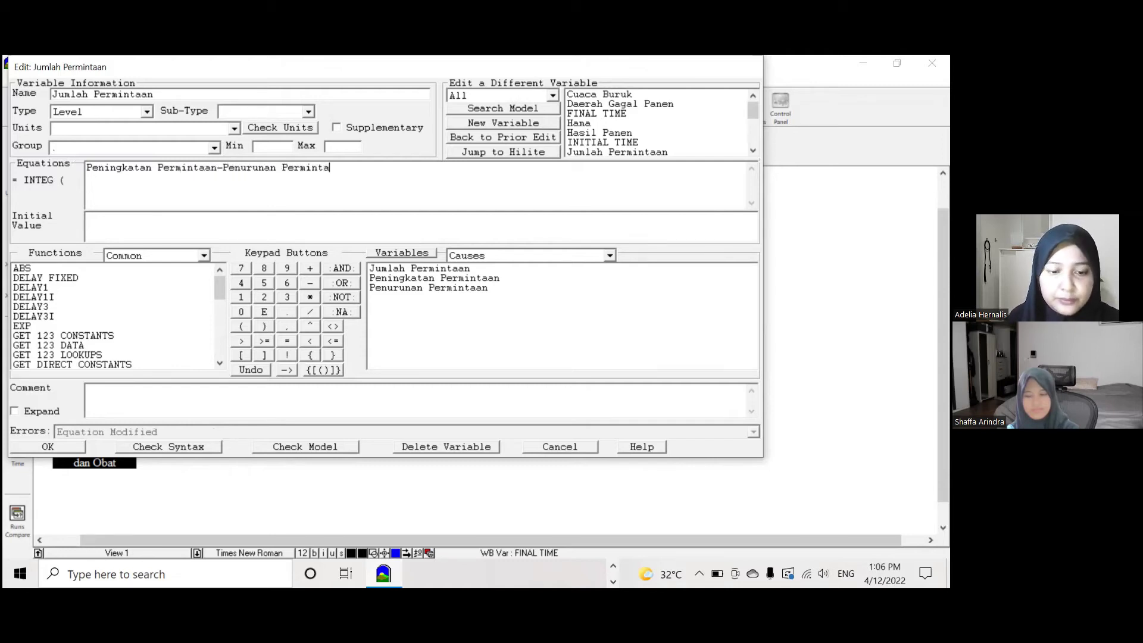
{"action": "left_click", "coordinate": [149, 232]}
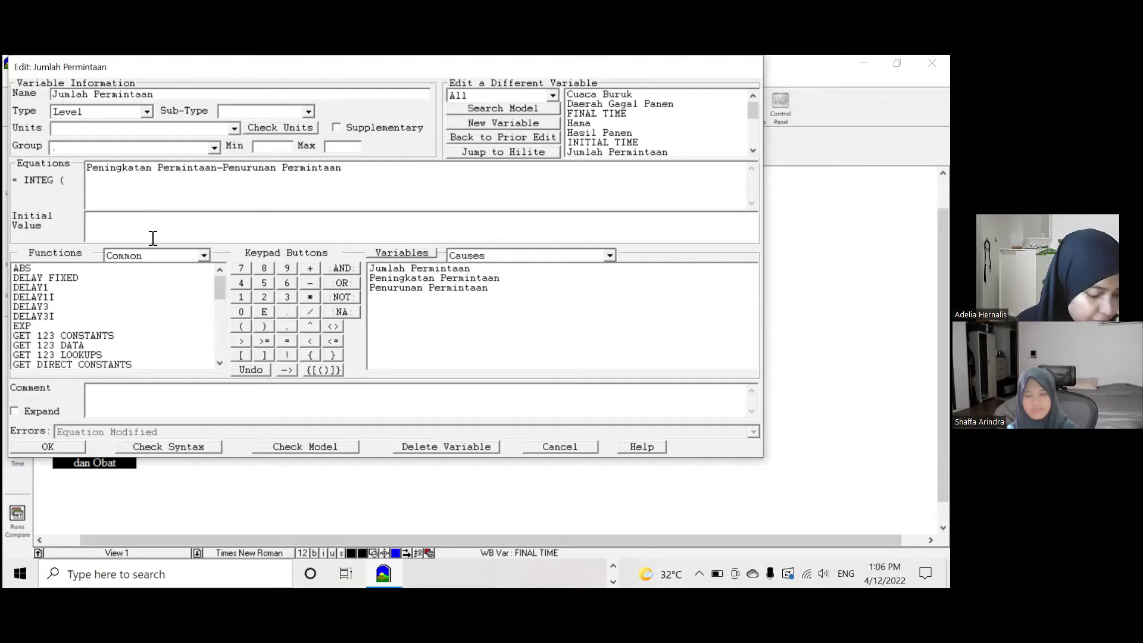
{"action": "type", "text": "2000"}
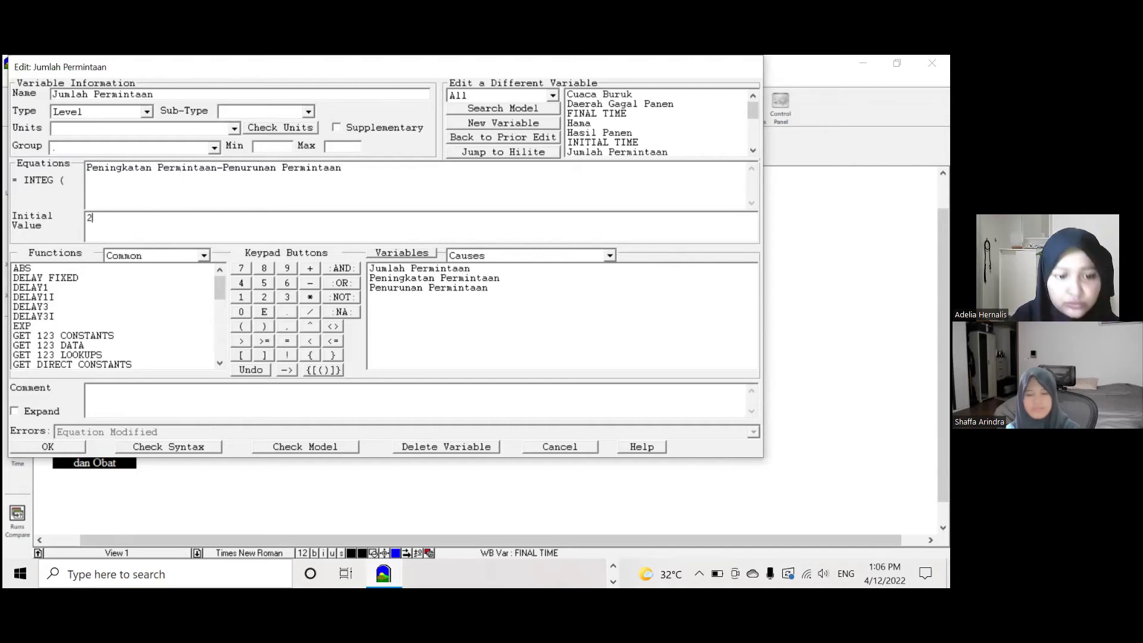
{"action": "left_click", "coordinate": [51, 445]}
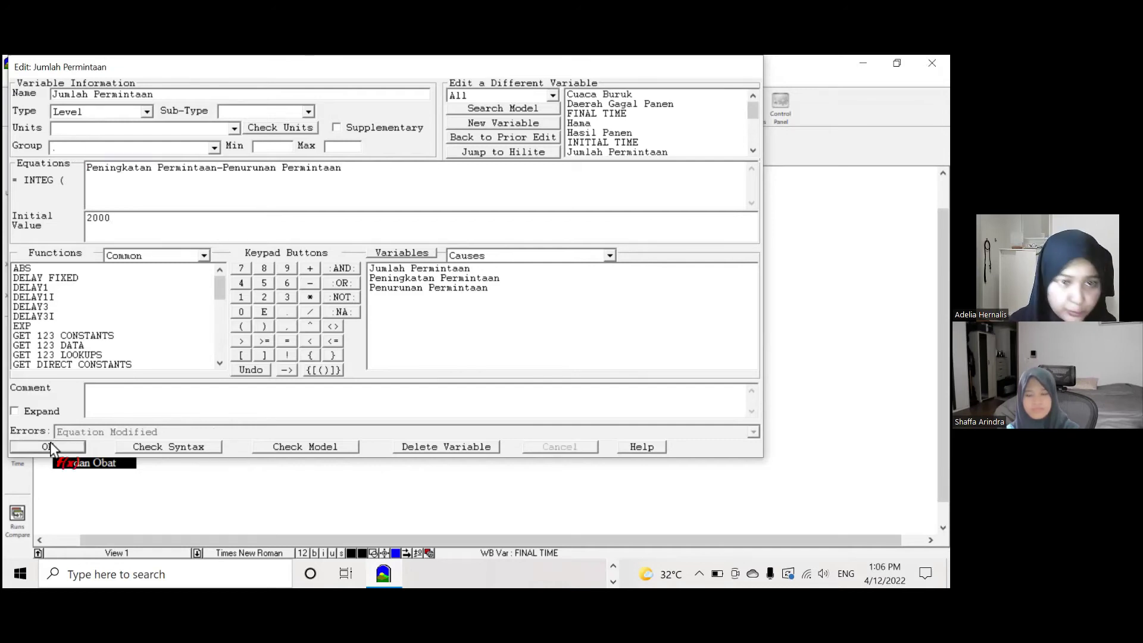
Define Luas Lahan as the constant 0.5*2000 with the unit hektar.
{"action": "left_click", "coordinate": [320, 393]}
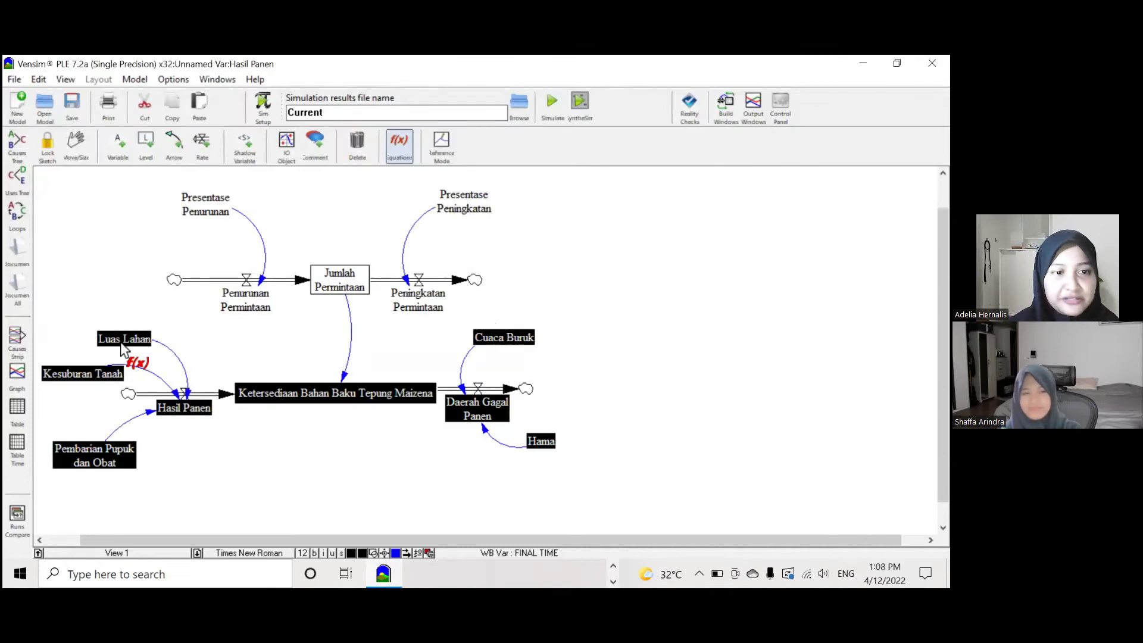
{"action": "left_click", "coordinate": [125, 344]}
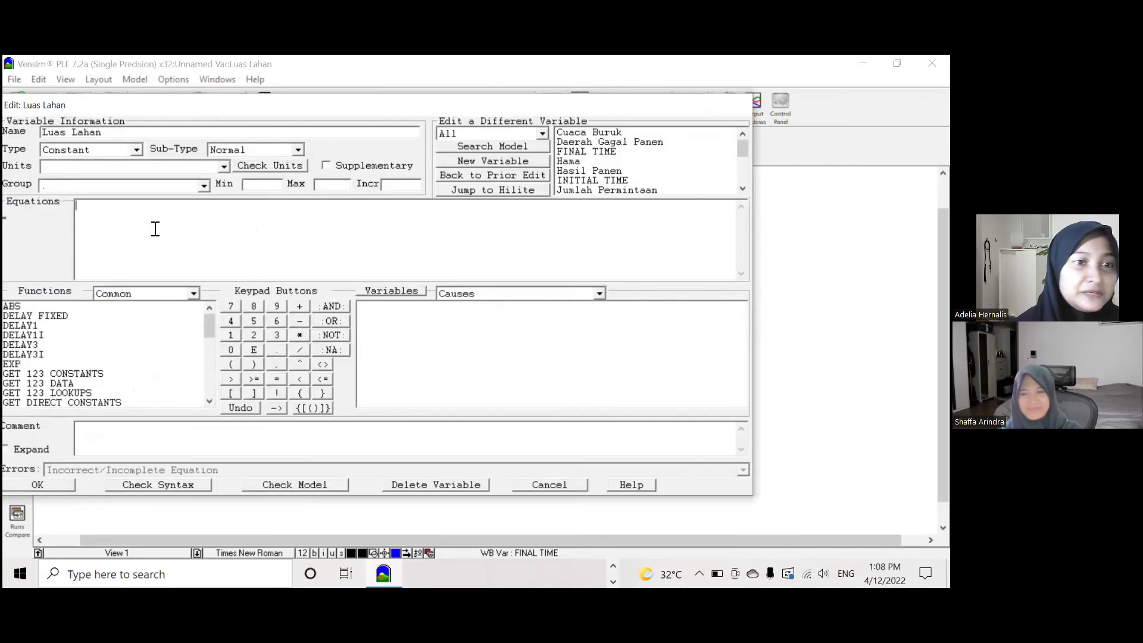
{"action": "type", "text": "0.5"}
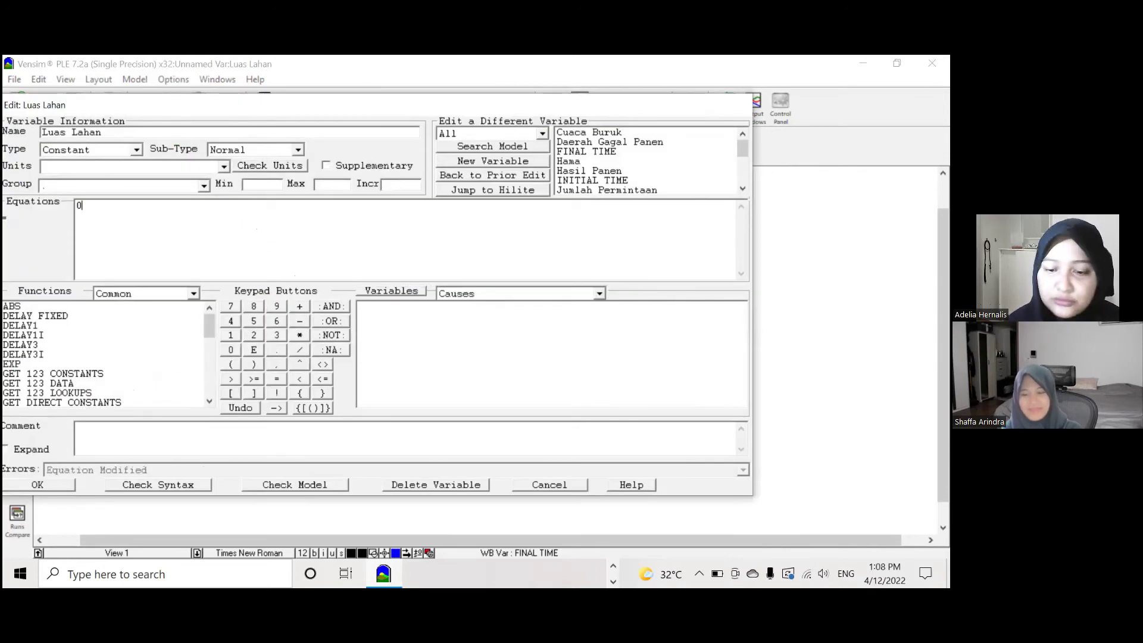
{"action": "key", "text": "BackSpace"}
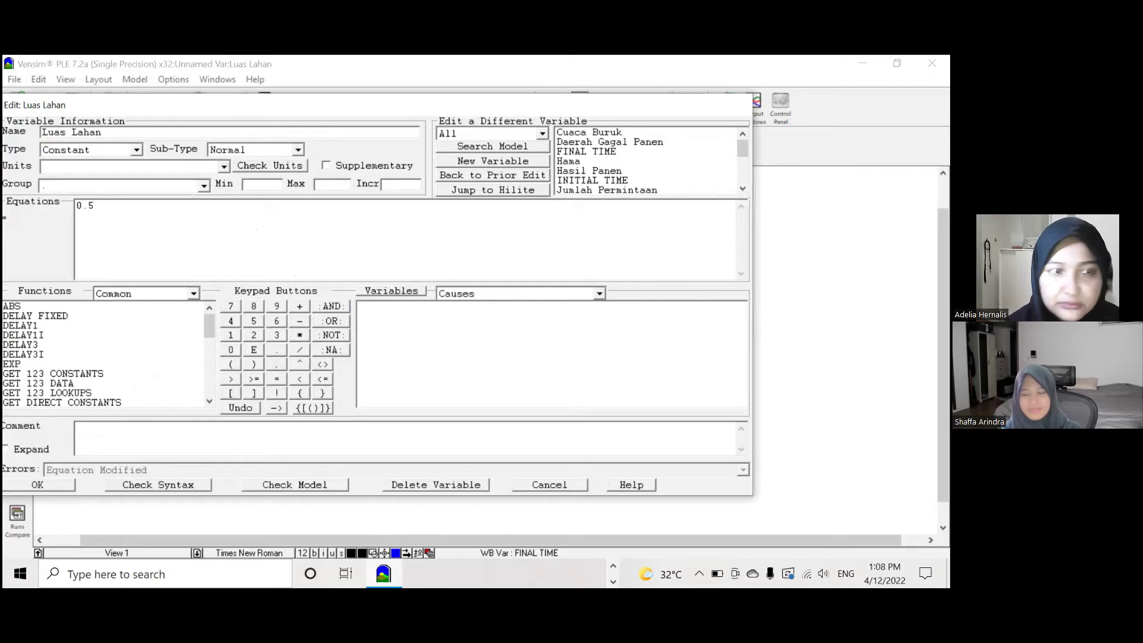
{"action": "type", "text": "*2000"}
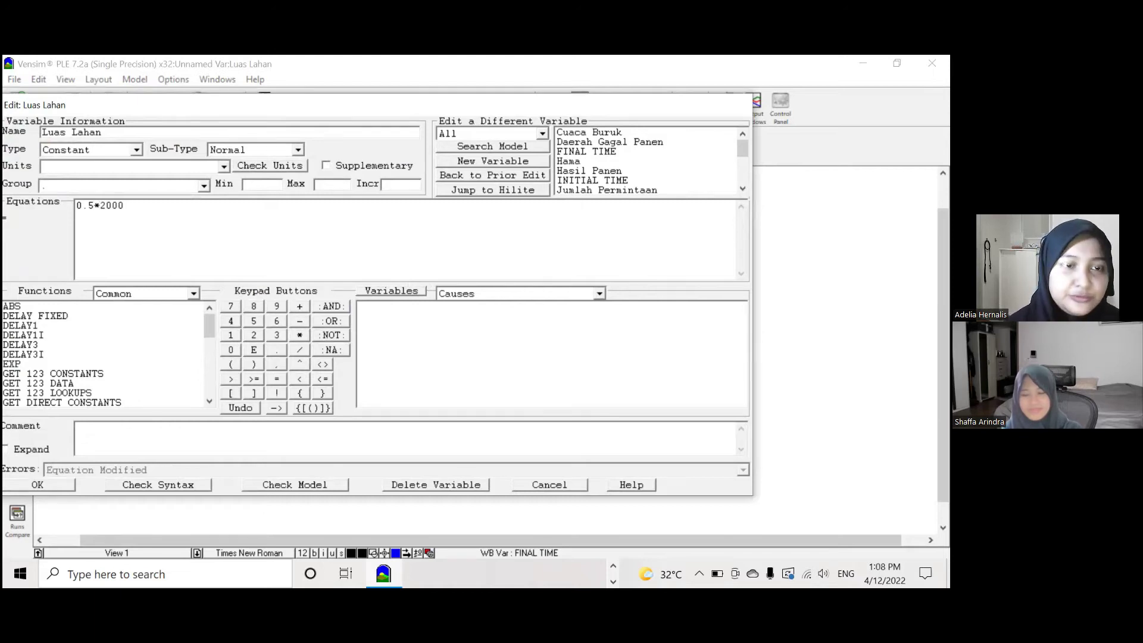
{"action": "left_click", "coordinate": [162, 168]}
{"action": "type", "text": "hektar"}
{"action": "key", "text": "Return"}
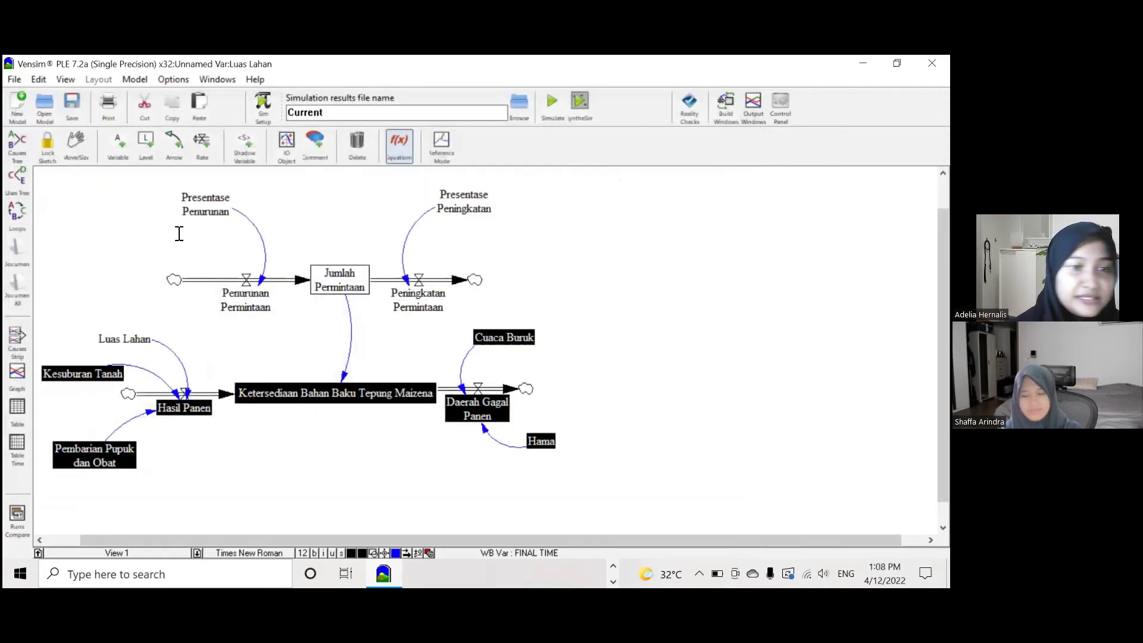
Define Kesuburan Tanah as the constant 0.3*1000 with the unit hektar.
{"action": "left_click", "coordinate": [83, 373]}
{"action": "type", "text": "0.3*1000"}
{"action": "left_click", "coordinate": [135, 167]}
{"action": "type", "text": "hektar"}
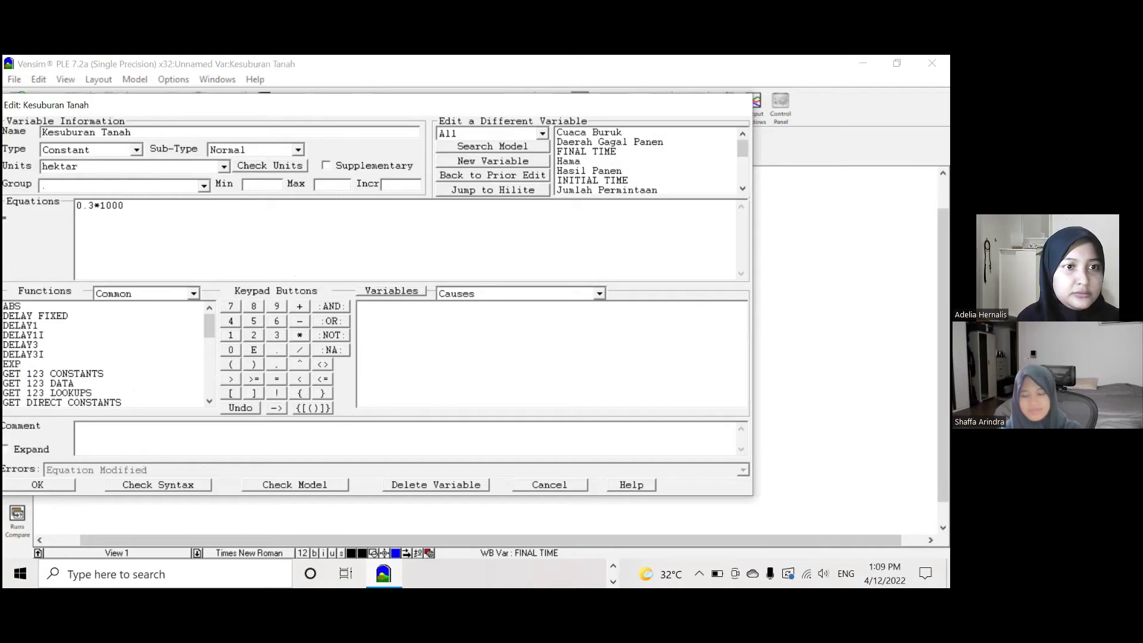
{"action": "left_click", "coordinate": [41, 487]}
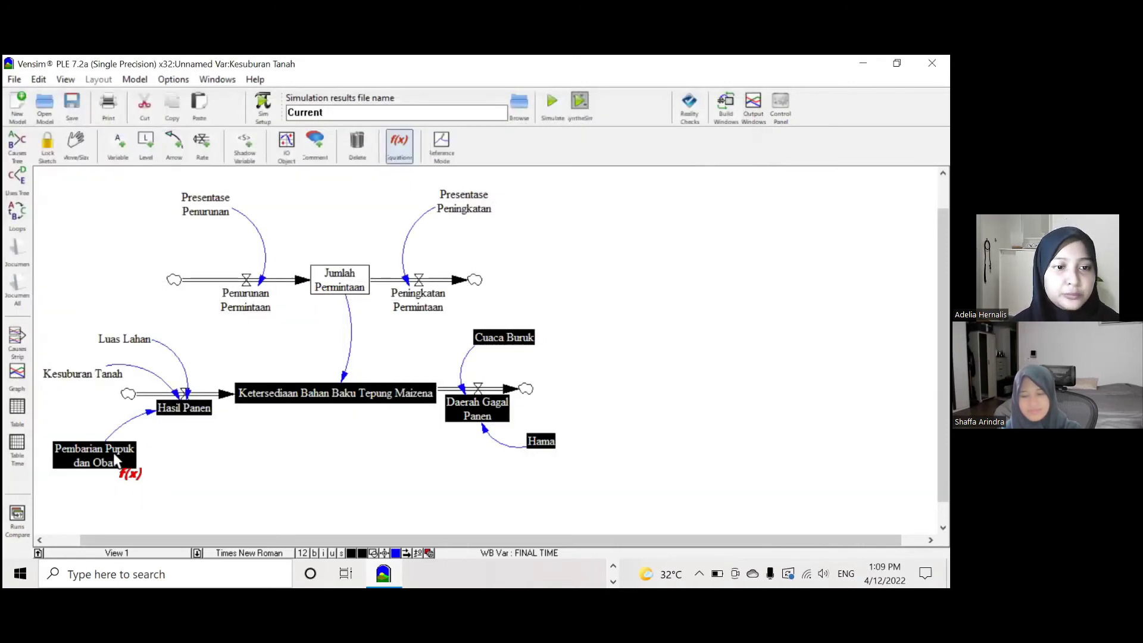
Define Pembarian Pupuk dan Obat as the constant 0.2*2000 with the unit hektar.
{"action": "left_click", "coordinate": [115, 455]}
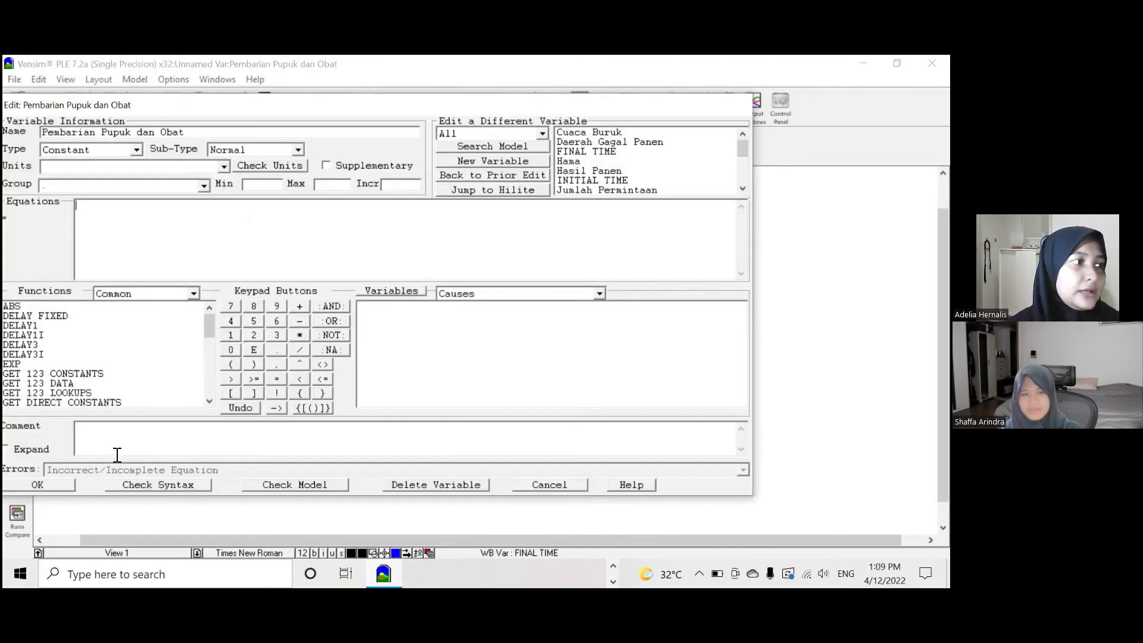
{"action": "type", "text": "0"}
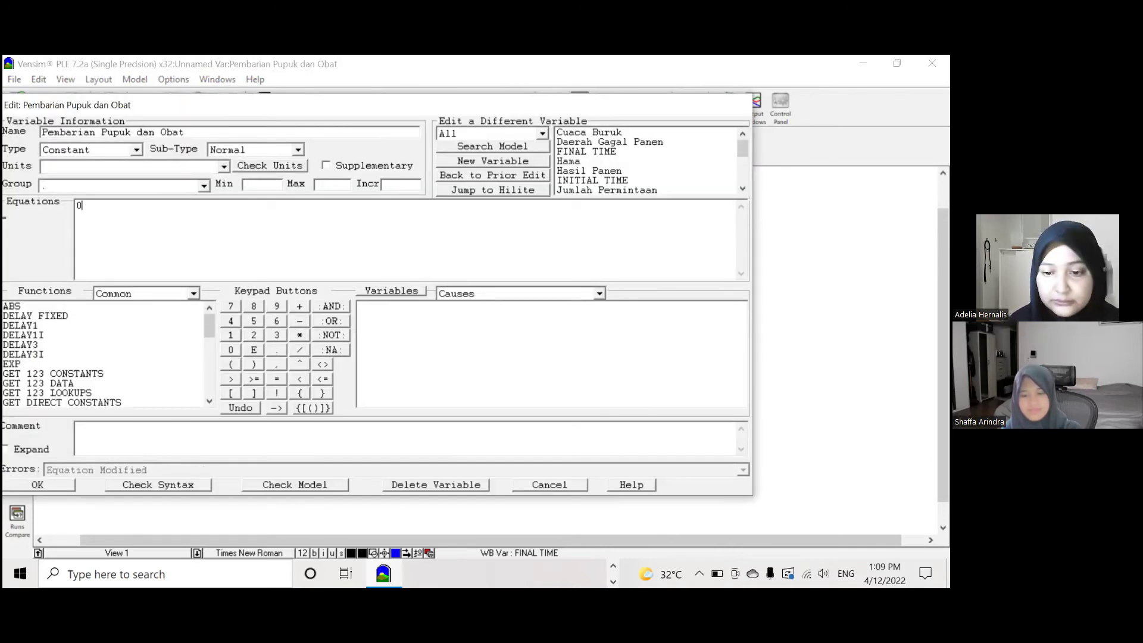
{"action": "type", "text": ".2*2000"}
{"action": "left_click", "coordinate": [148, 168]}
{"action": "type", "text": "hektar"}
{"action": "key", "text": "Return"}
Define the Hasil Panen rate as Luas Lahan+Kesuburan Tanah+Pemberian Pupuk dan Obat with the unit ton.
{"action": "left_click", "coordinate": [187, 410]}
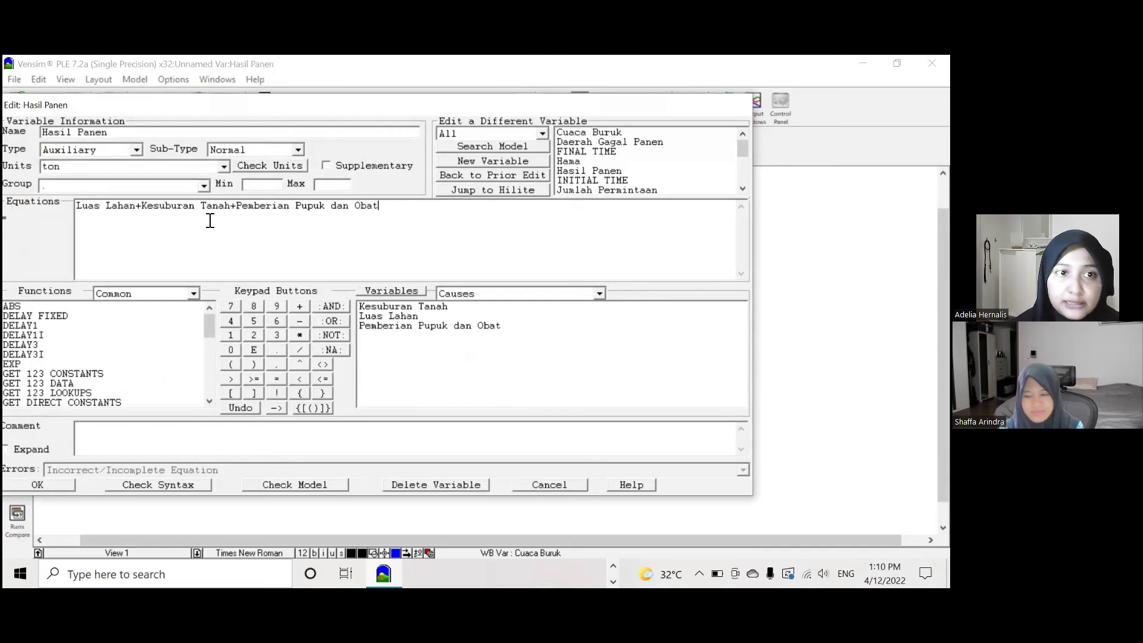
{"action": "left_click", "coordinate": [57, 484]}
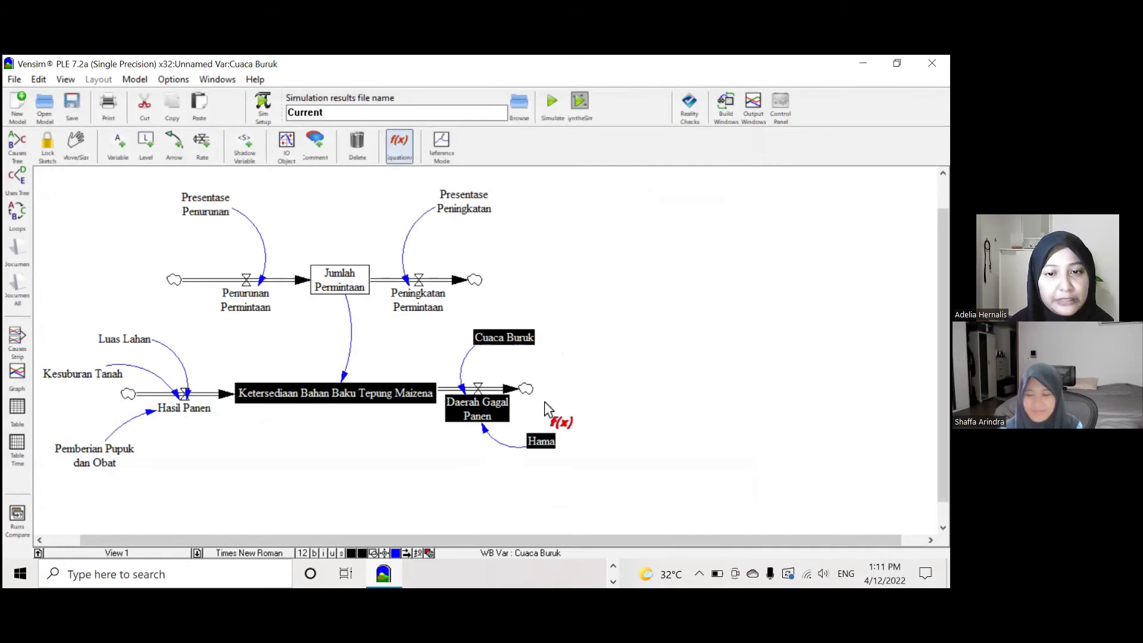
Define Cuaca Buruk as the constant 0.4*250 with the unit Celcius.
{"action": "left_click", "coordinate": [512, 337]}
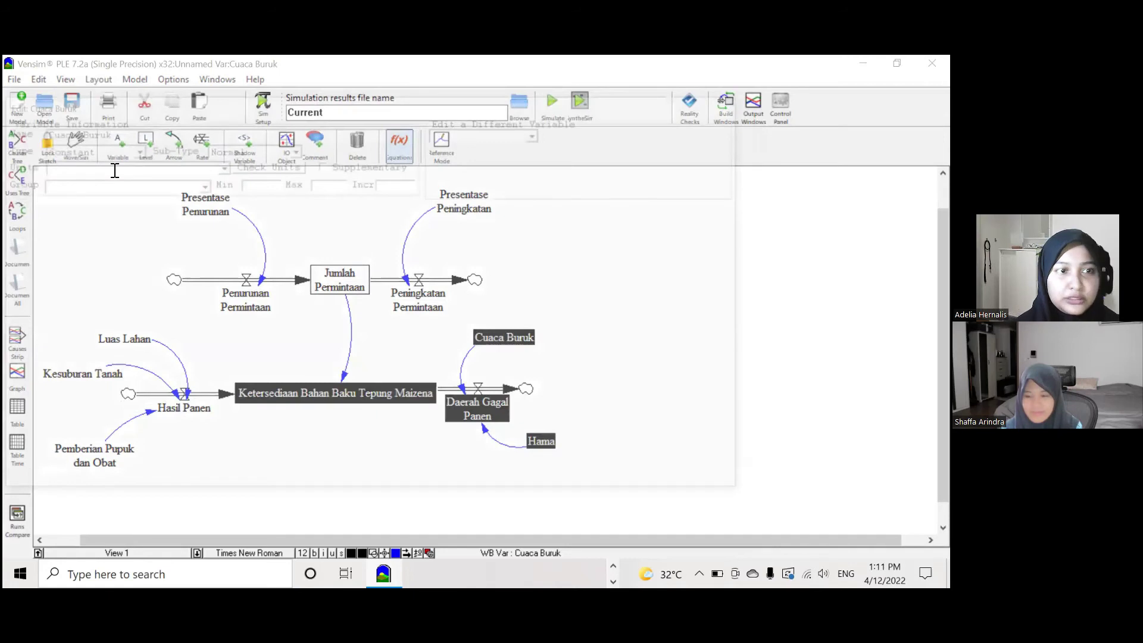
{"action": "type", "text": "Celcius"}
{"action": "left_click", "coordinate": [141, 212]}
{"action": "type", "text": "0"}
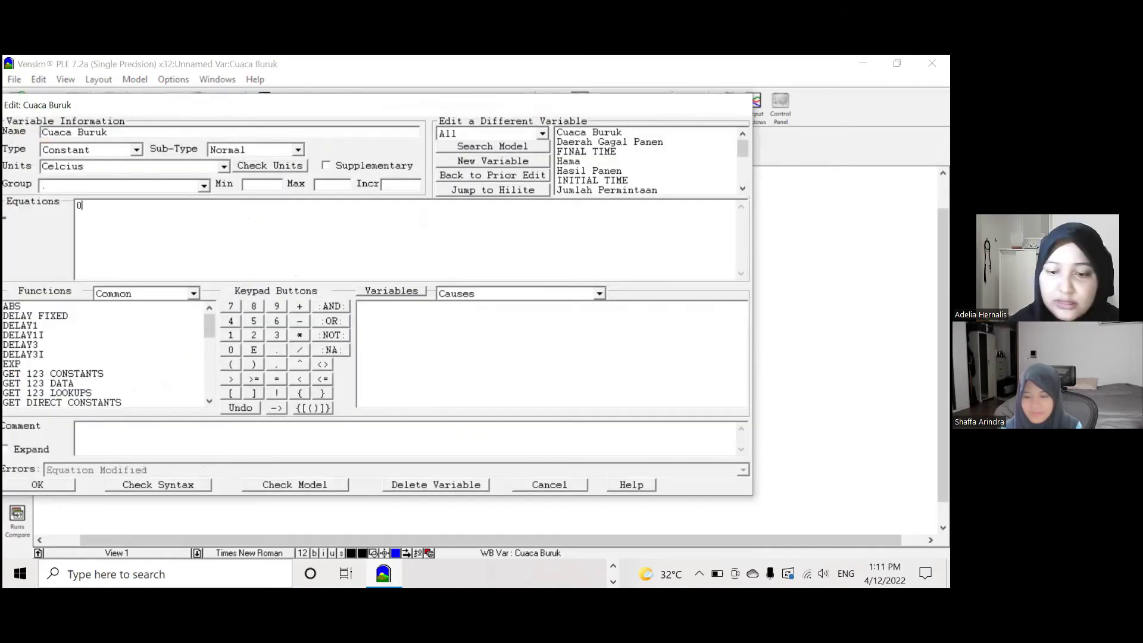
{"action": "type", "text": ".4*"}
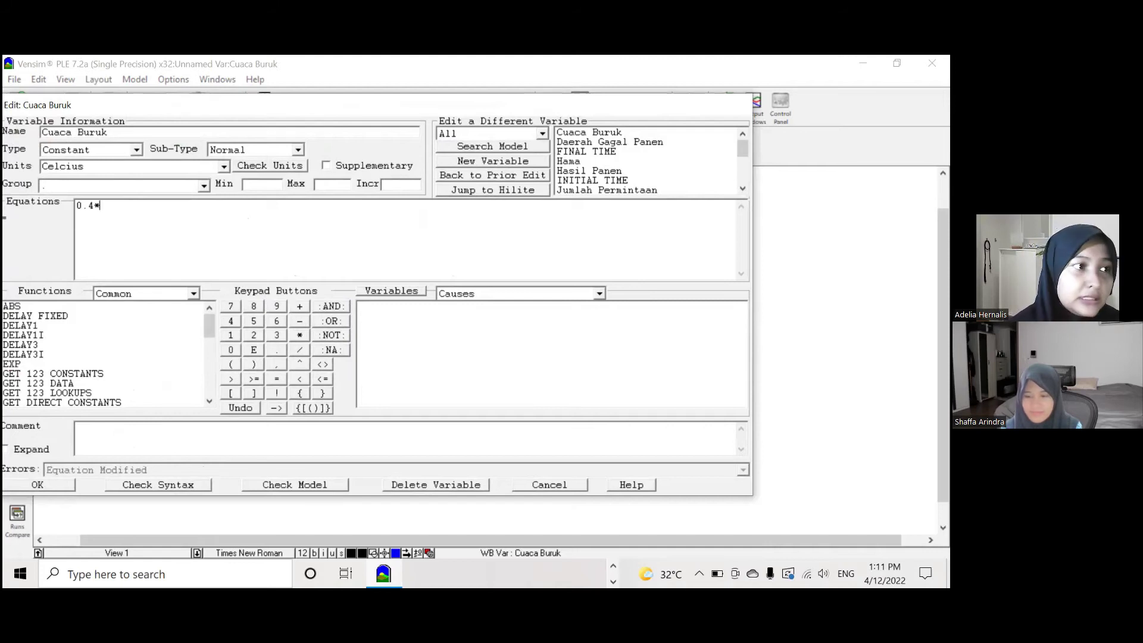
{"action": "type", "text": "250"}
{"action": "left_click", "coordinate": [69, 485]}
Define Hama as the constant 0.6*250 with the unit Populasi.
{"action": "left_click", "coordinate": [551, 444]}
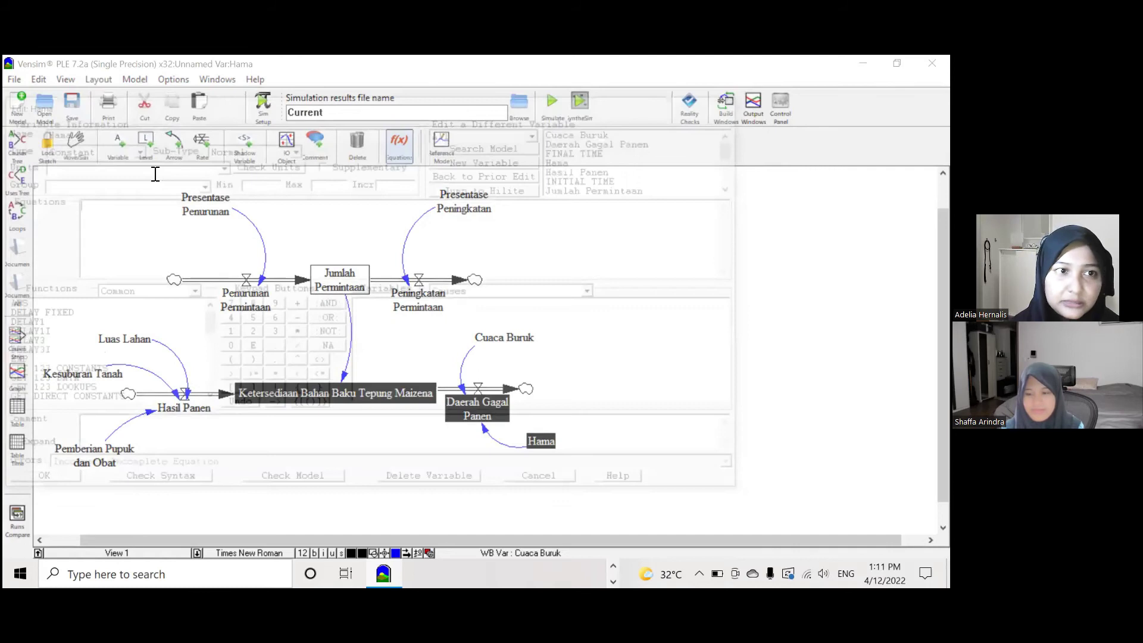
{"action": "type", "text": "P"}
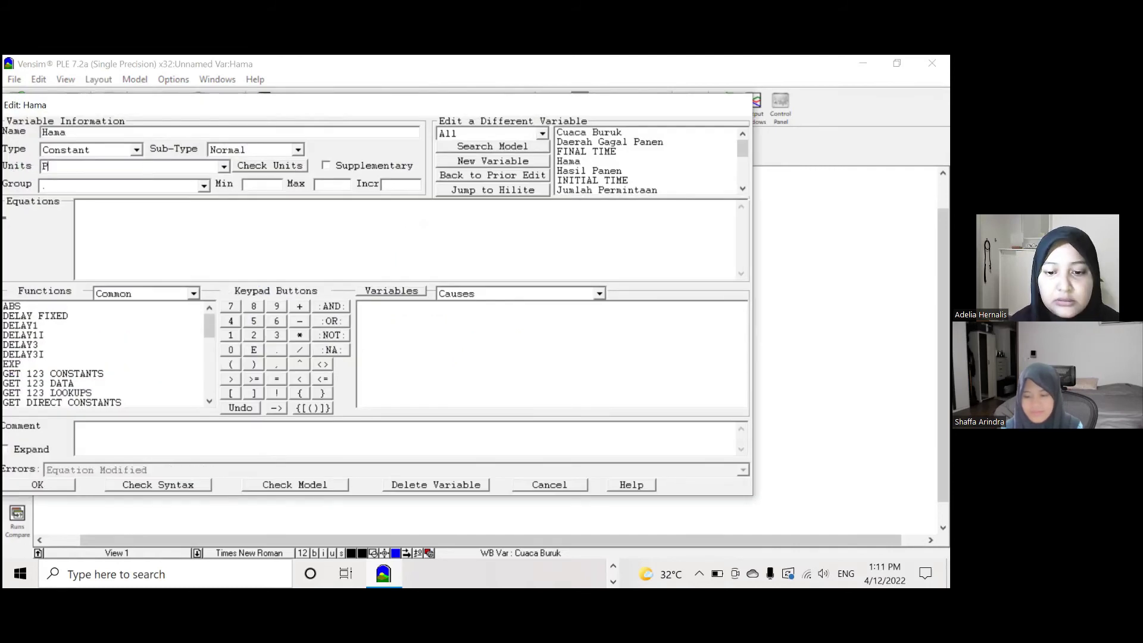
{"action": "type", "text": "opulasi"}
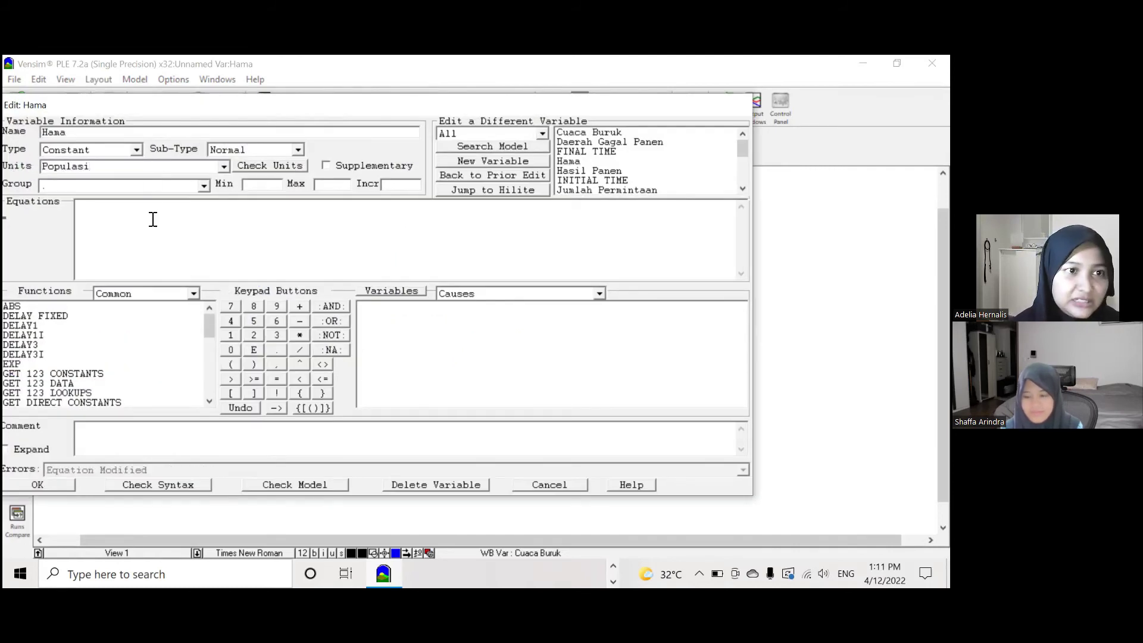
{"action": "type", "text": "0."}
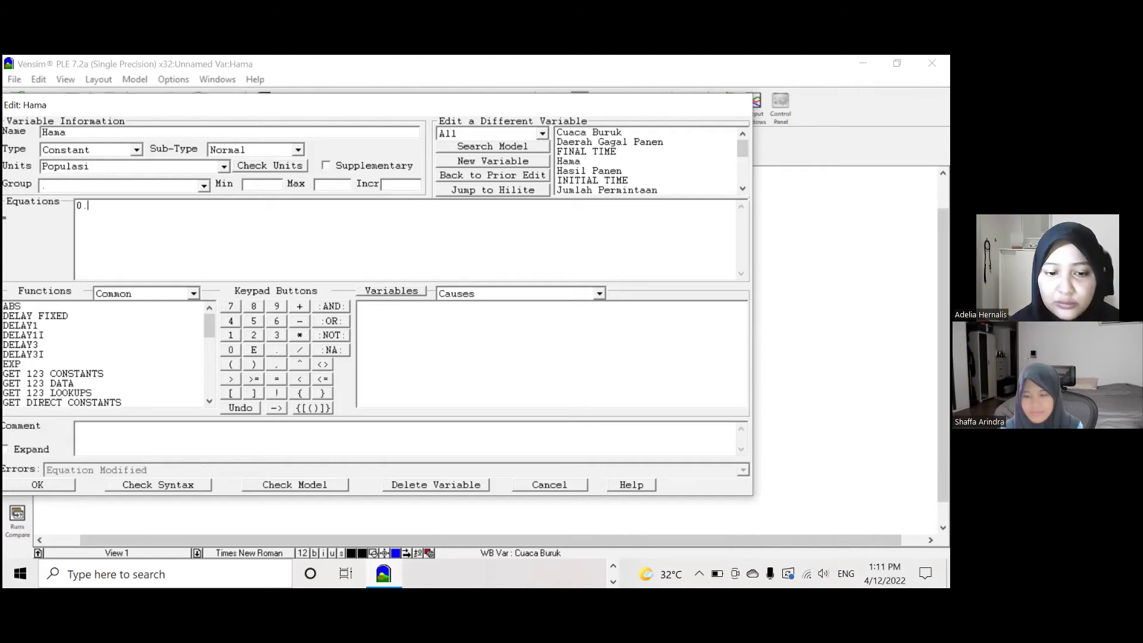
{"action": "type", "text": "6*250"}
{"action": "left_click", "coordinate": [48, 482]}
Define the Daerah Gagal Panen rate as Hama+Cuaca Buruk with the unit hektar.
{"action": "left_click", "coordinate": [476, 401]}
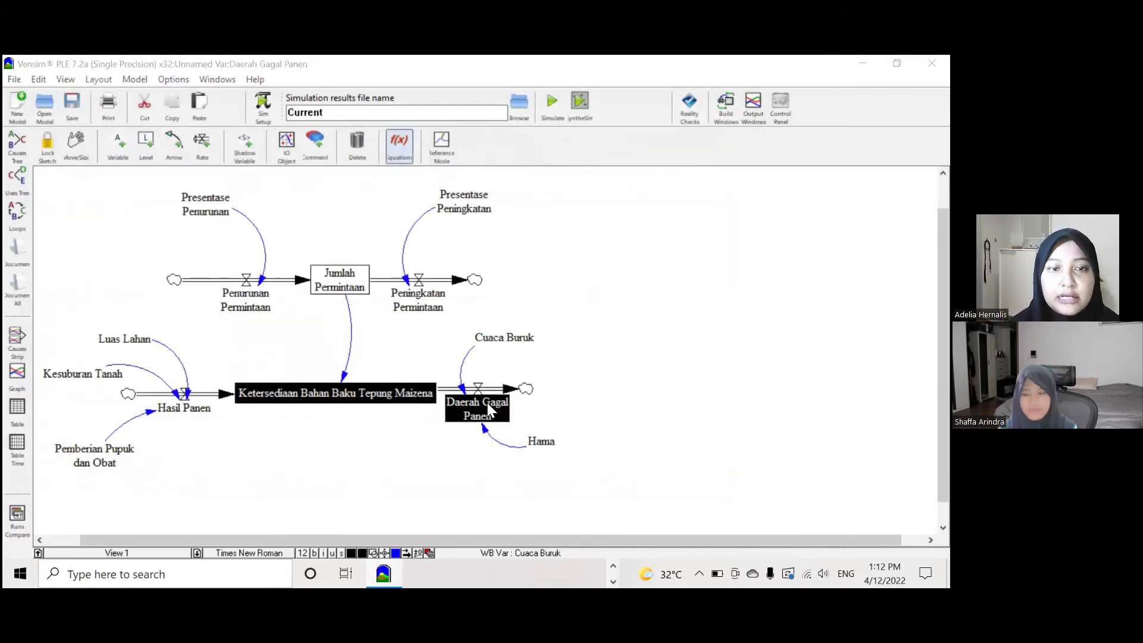
{"action": "left_click", "coordinate": [61, 169]}
{"action": "type", "text": "hektar"}
{"action": "left_click", "coordinate": [116, 214]}
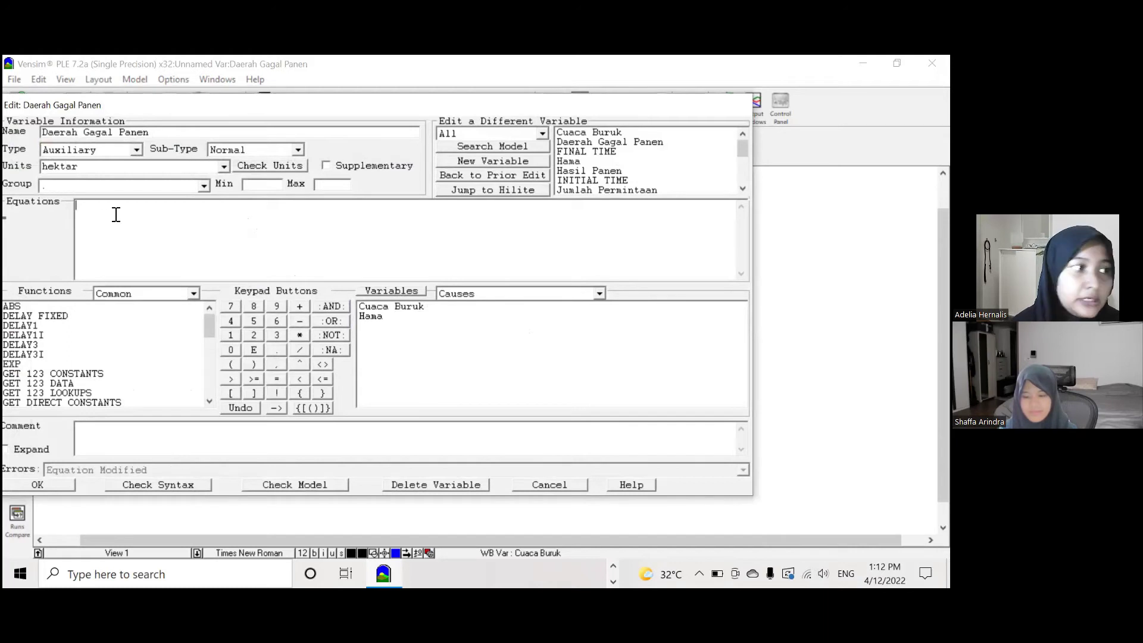
{"action": "type", "text": "Hama"}
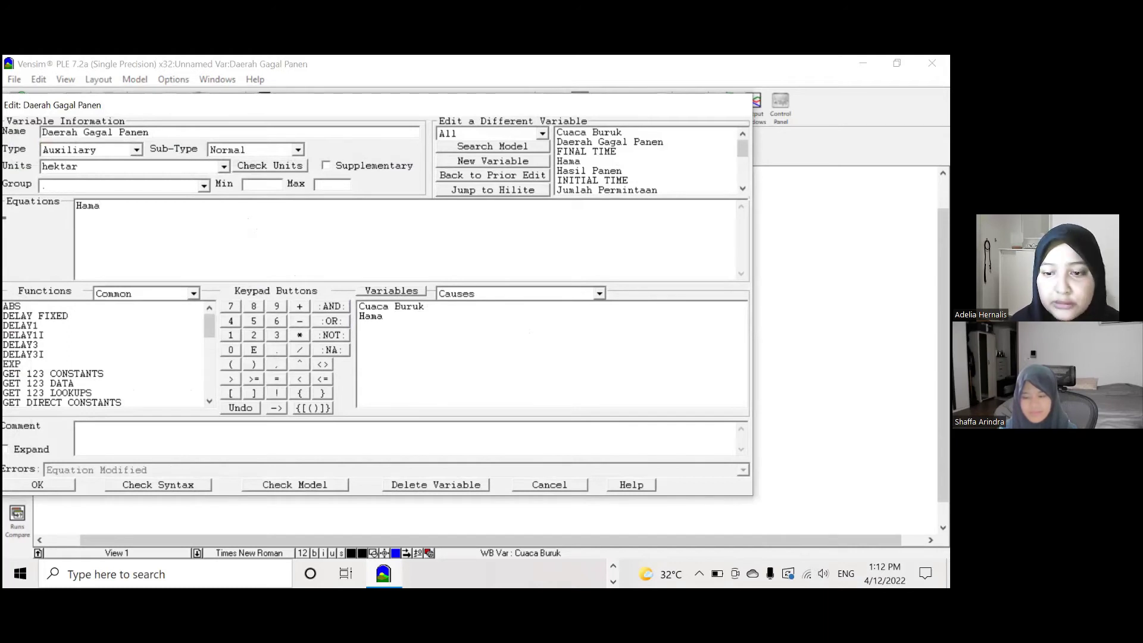
{"action": "type", "text": "+"}
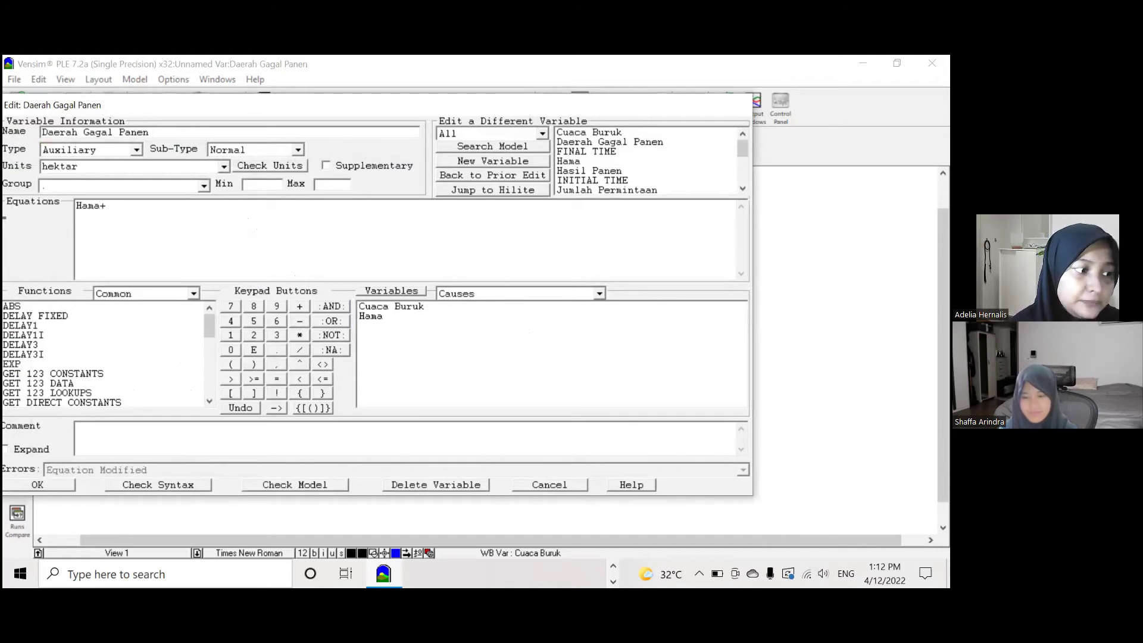
{"action": "type", "text": "Cuaca Buruk"}
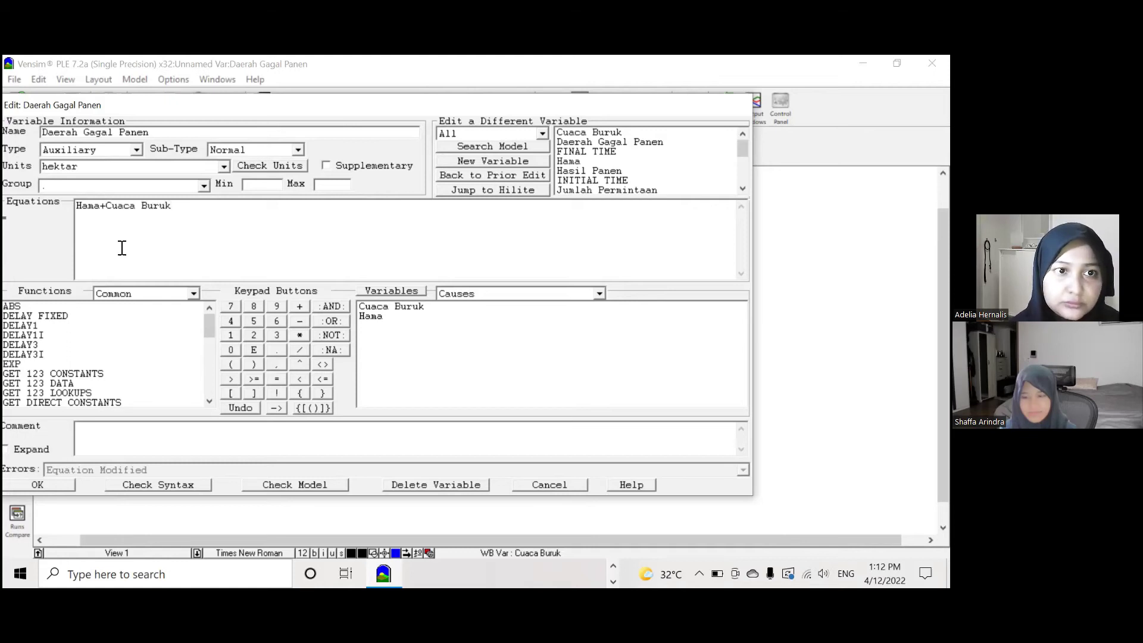
{"action": "left_click", "coordinate": [62, 489]}
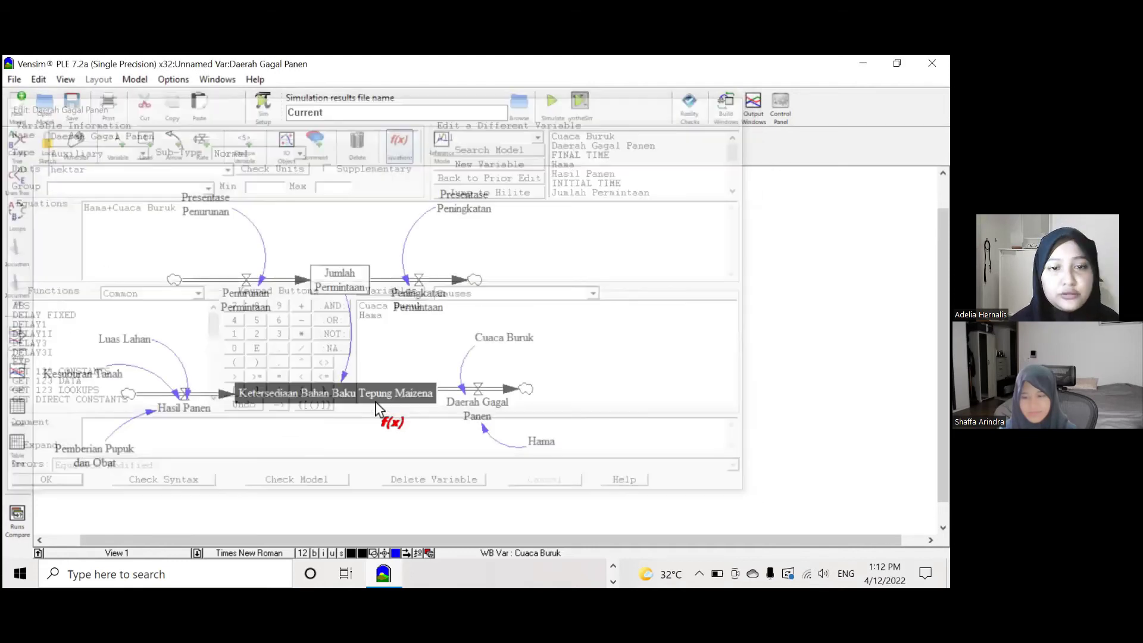
Define the Ketersediaan Bahan Baku Tepung Maizena level as Hasil Panen-Daerah Gagal Panen-Jumlah Permintaan, with initial value 2000 and unit ton.
{"action": "left_click", "coordinate": [370, 390]}
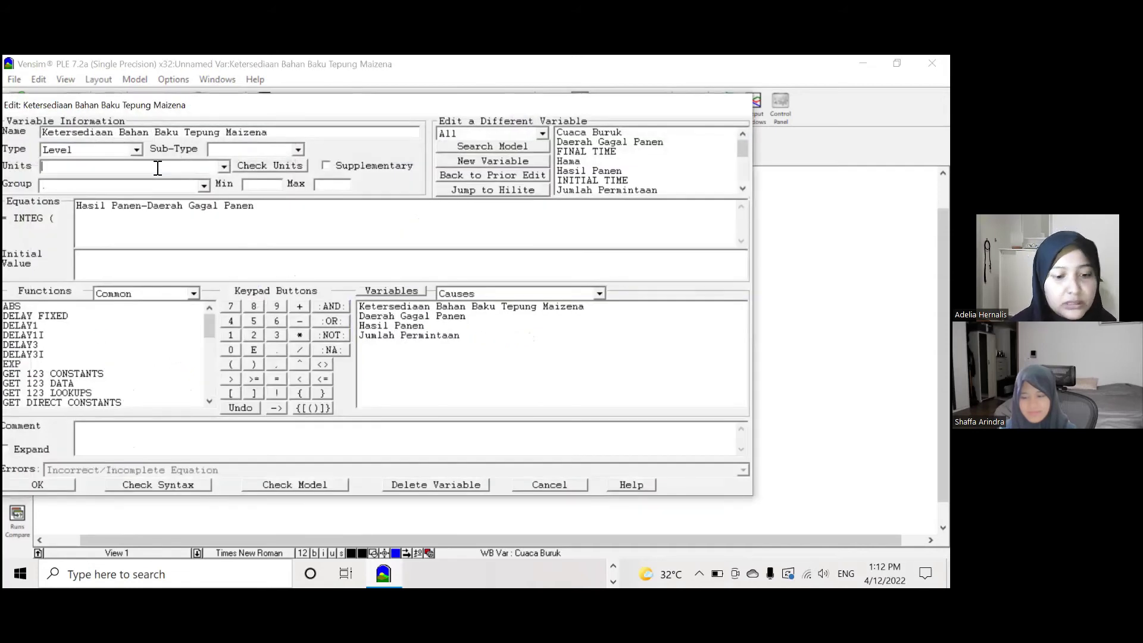
{"action": "type", "text": "ton"}
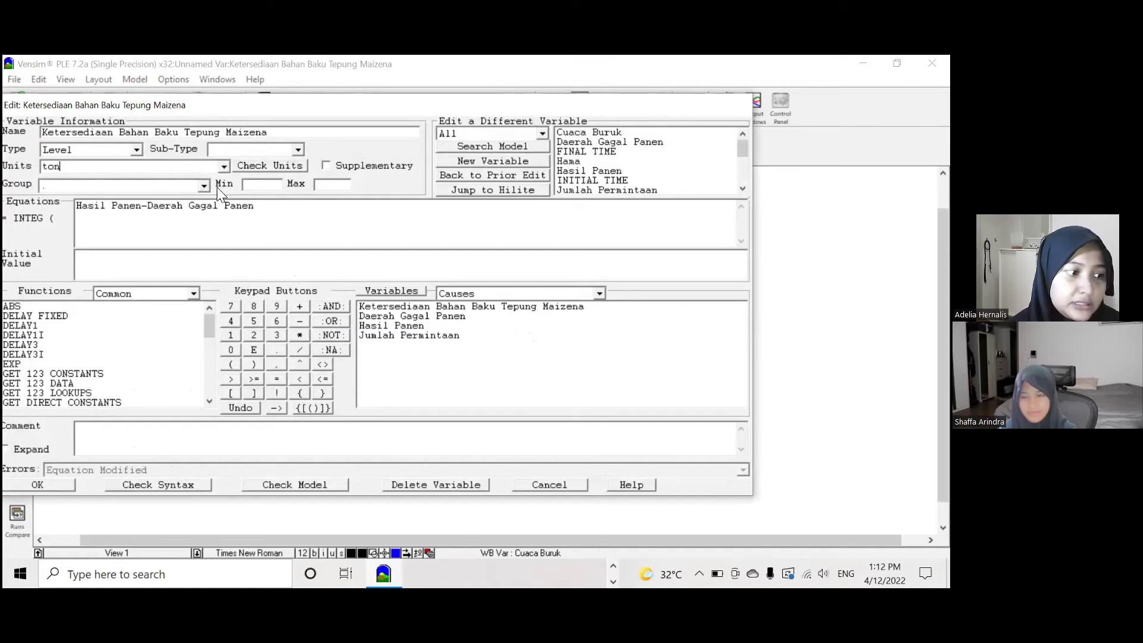
{"action": "left_click", "coordinate": [277, 211]}
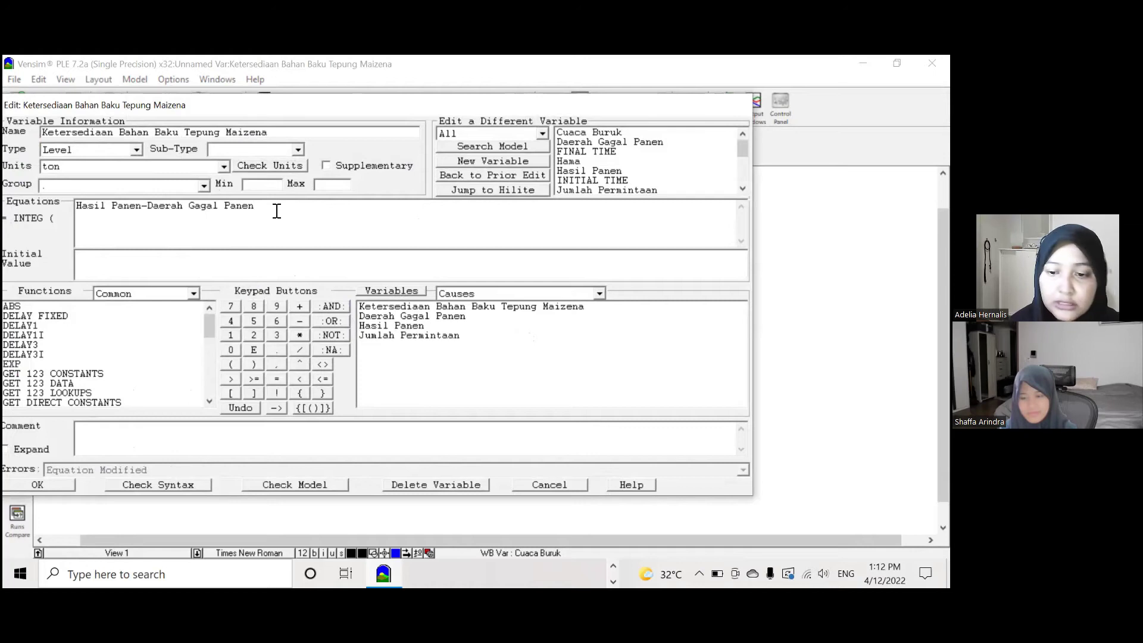
{"action": "type", "text": "-Jumlah Permintaan"}
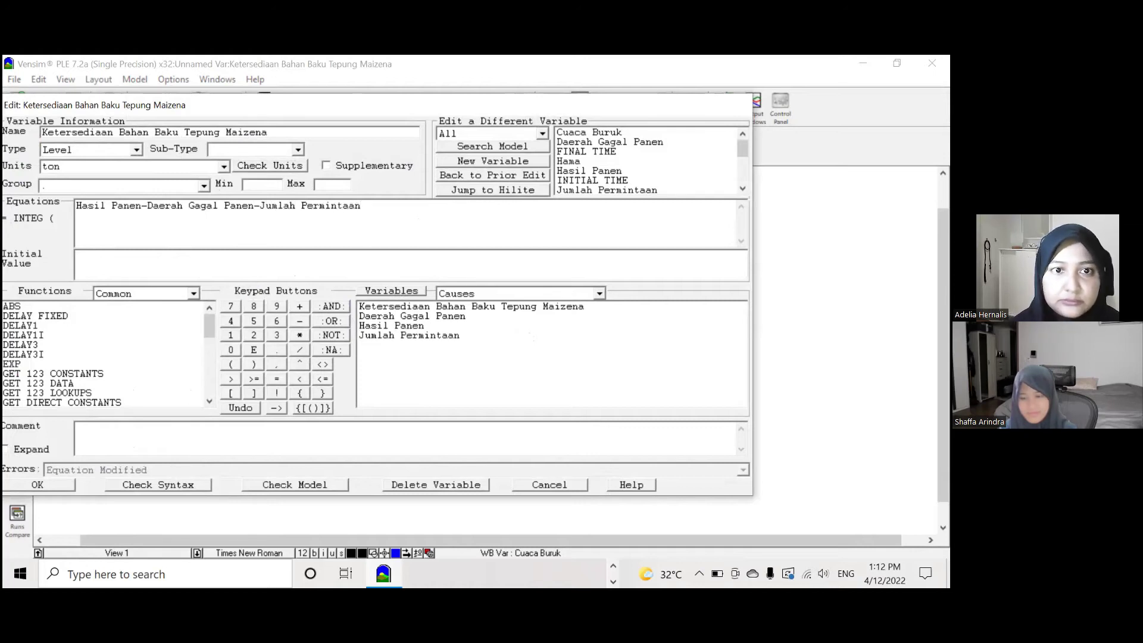
{"action": "left_click", "coordinate": [232, 258]}
{"action": "type", "text": "2"}
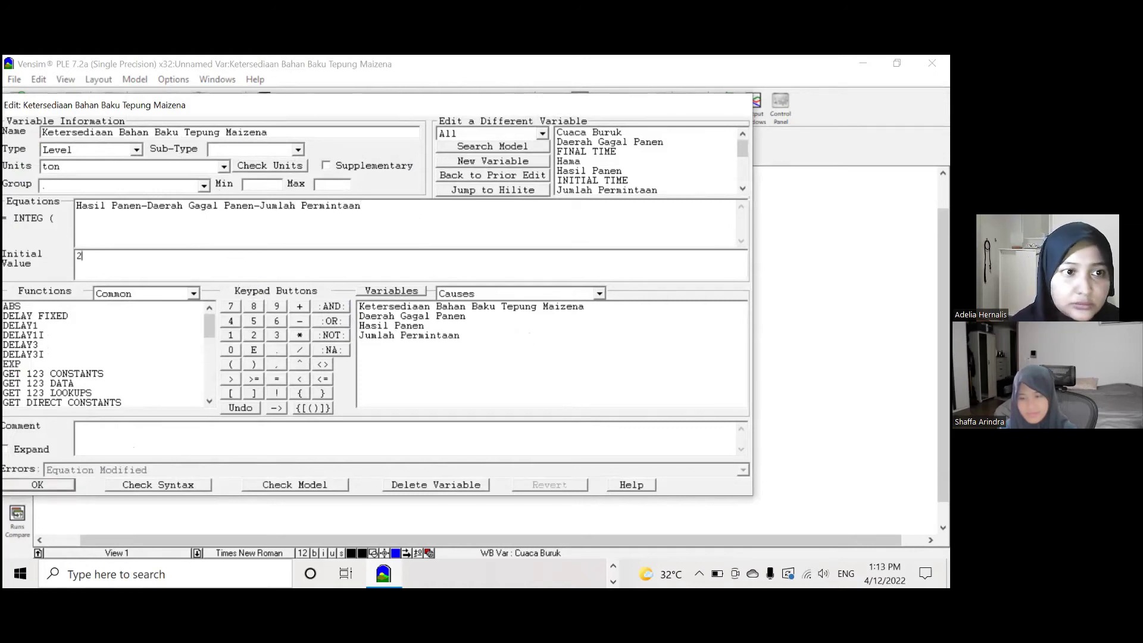
{"action": "type", "text": "000"}
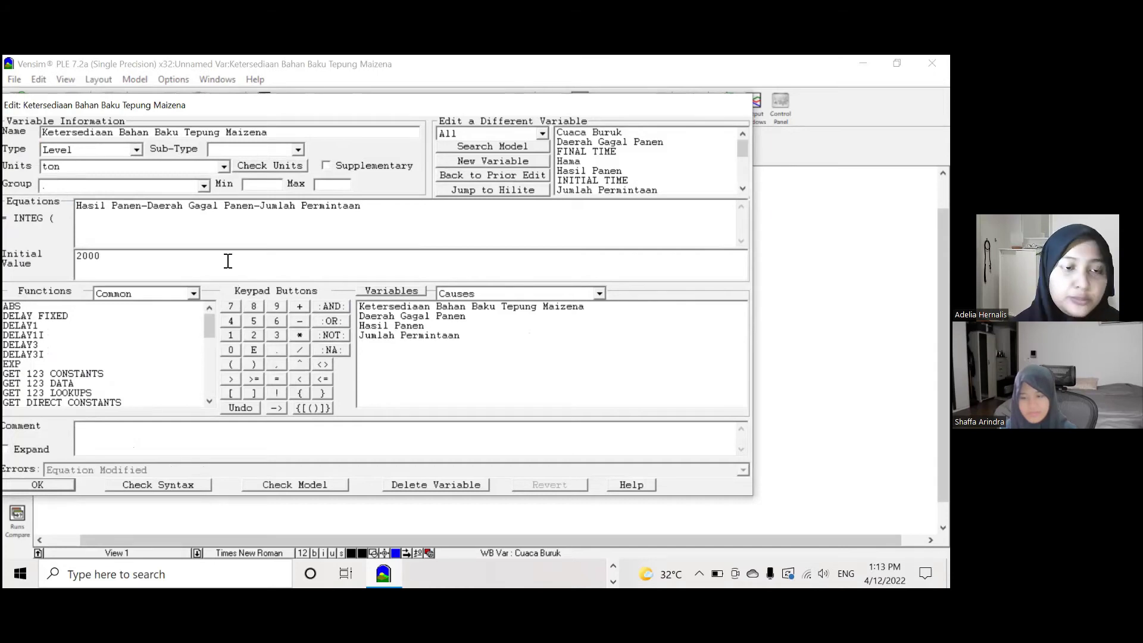
{"action": "left_click", "coordinate": [49, 481]}
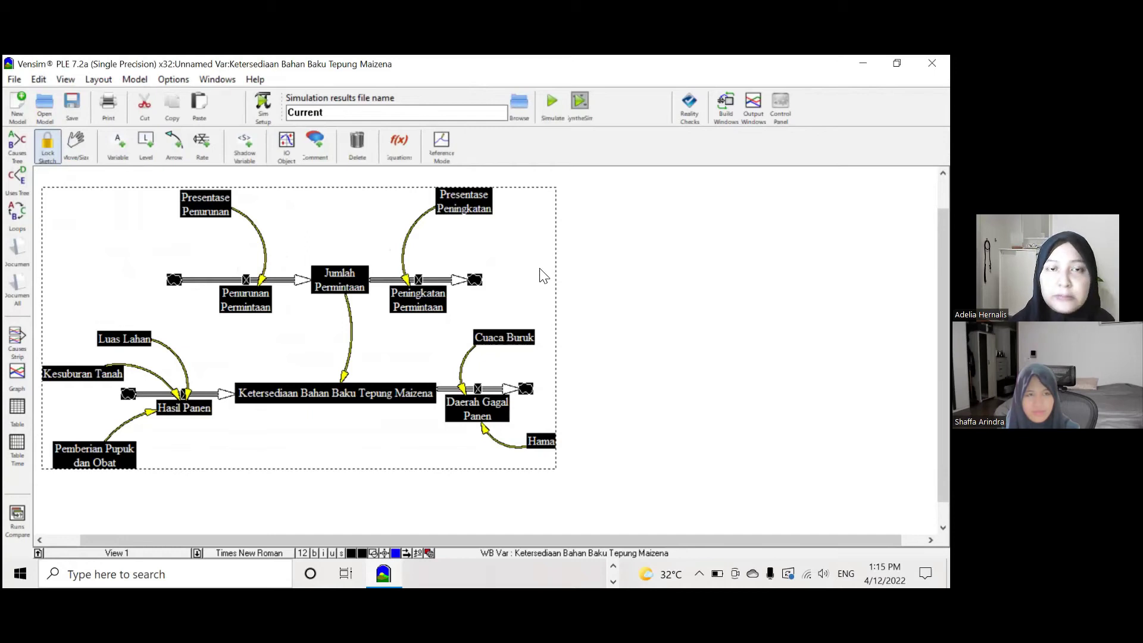
Simulate the model as run Current and plot all selected variables in an enlarged graph window.
{"action": "left_click", "coordinate": [554, 103]}
{"action": "left_click", "coordinate": [468, 368]}
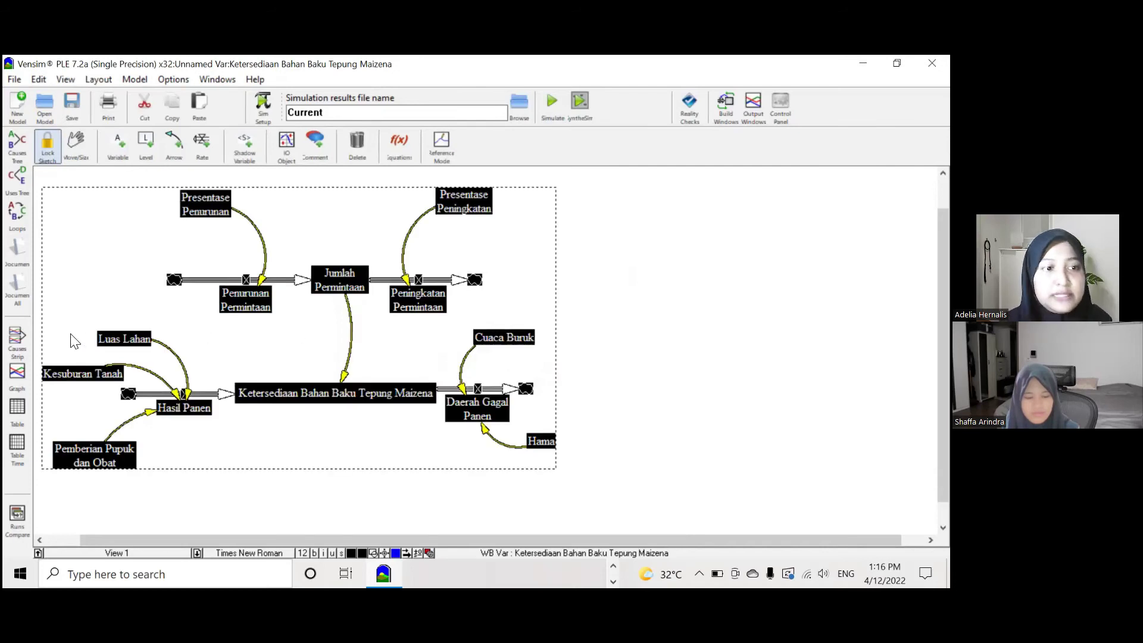
{"action": "left_click", "coordinate": [15, 384]}
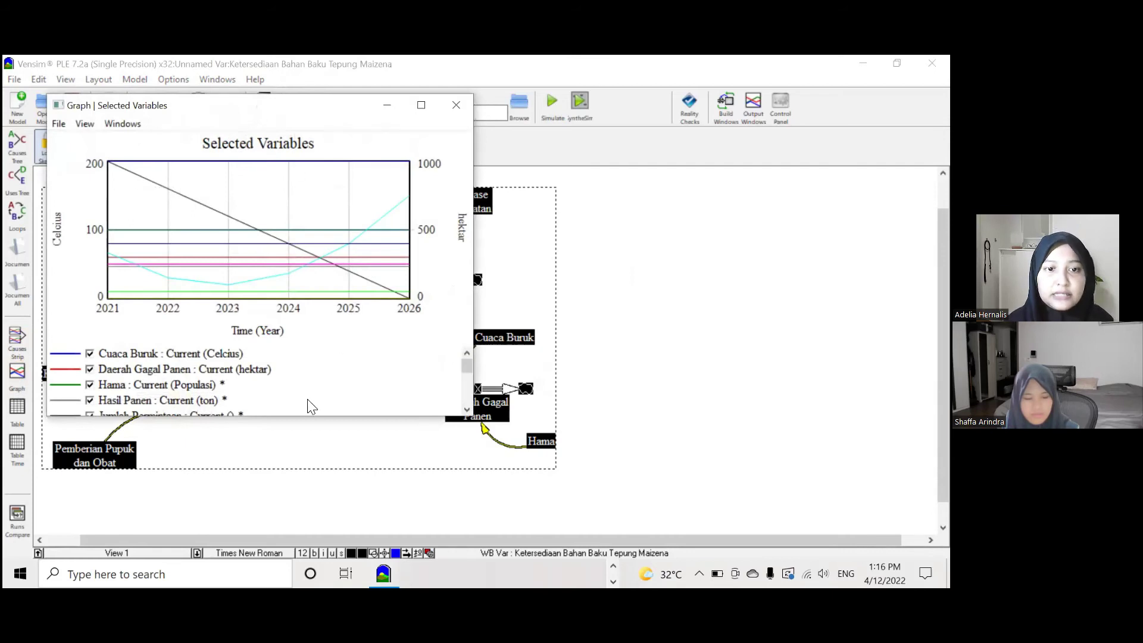
{"action": "left_click_drag", "start_coordinate": [298, 419], "coordinate": [289, 464]}
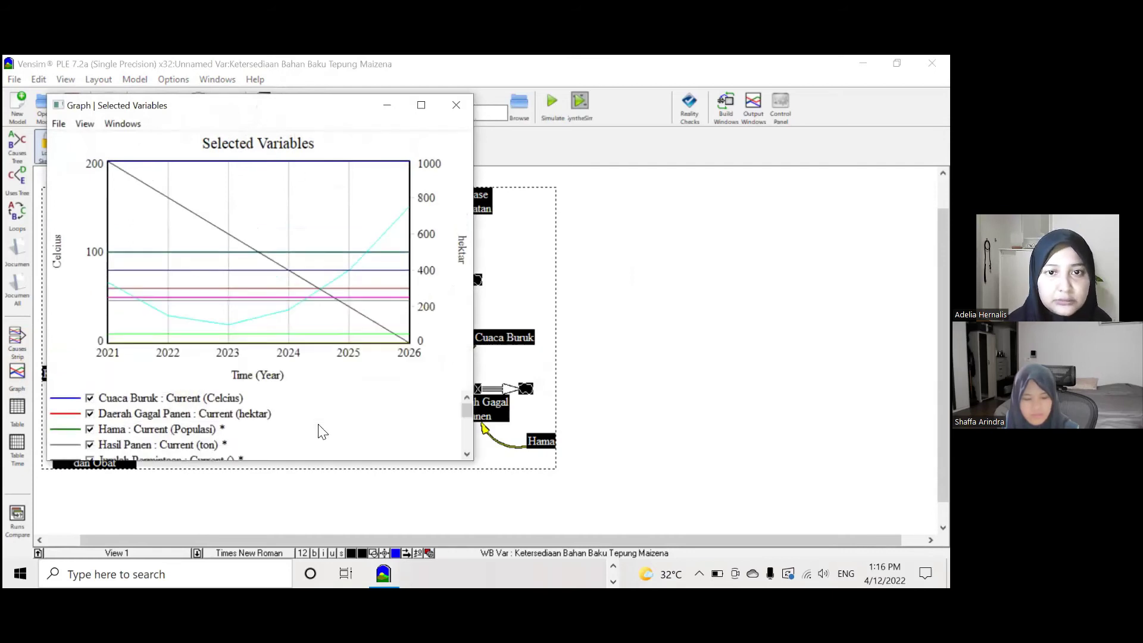
{"action": "left_click_drag", "start_coordinate": [474, 264], "coordinate": [535, 256]}
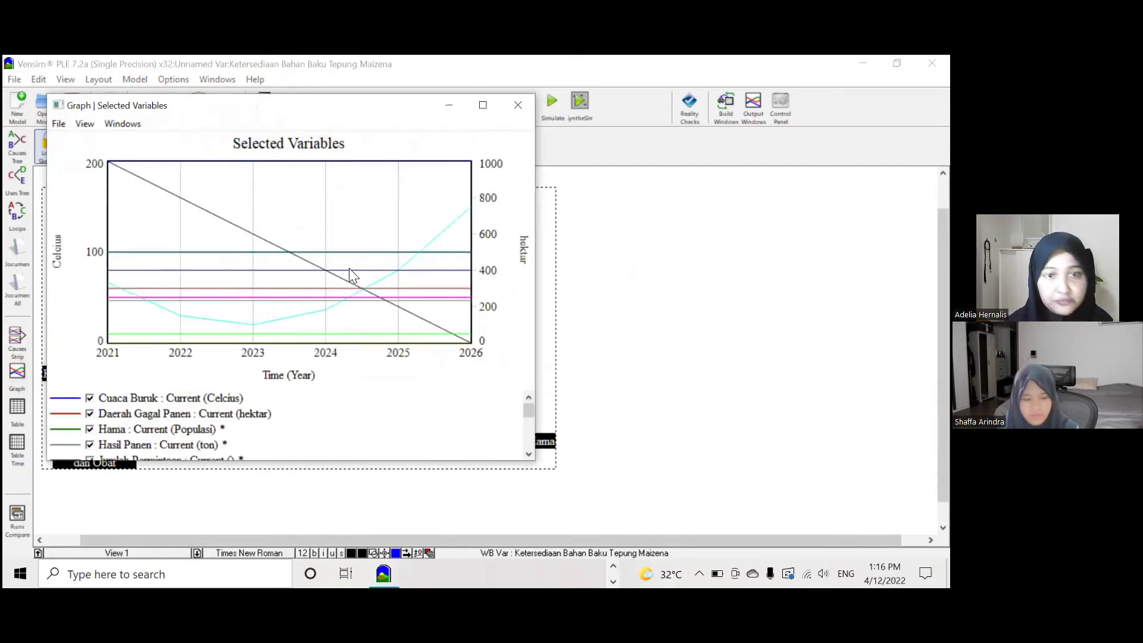
Examine the Ketersediaan Bahan Baku Tepung Maizena curve and its legend entry in the graph, and close the graph.
{"action": "scroll", "coordinate": [296, 409], "scroll_direction": "down", "scroll_amount": 1}
{"action": "scroll", "coordinate": [296, 408], "scroll_direction": "down", "scroll_amount": 2}
{"action": "left_click", "coordinate": [231, 447]}
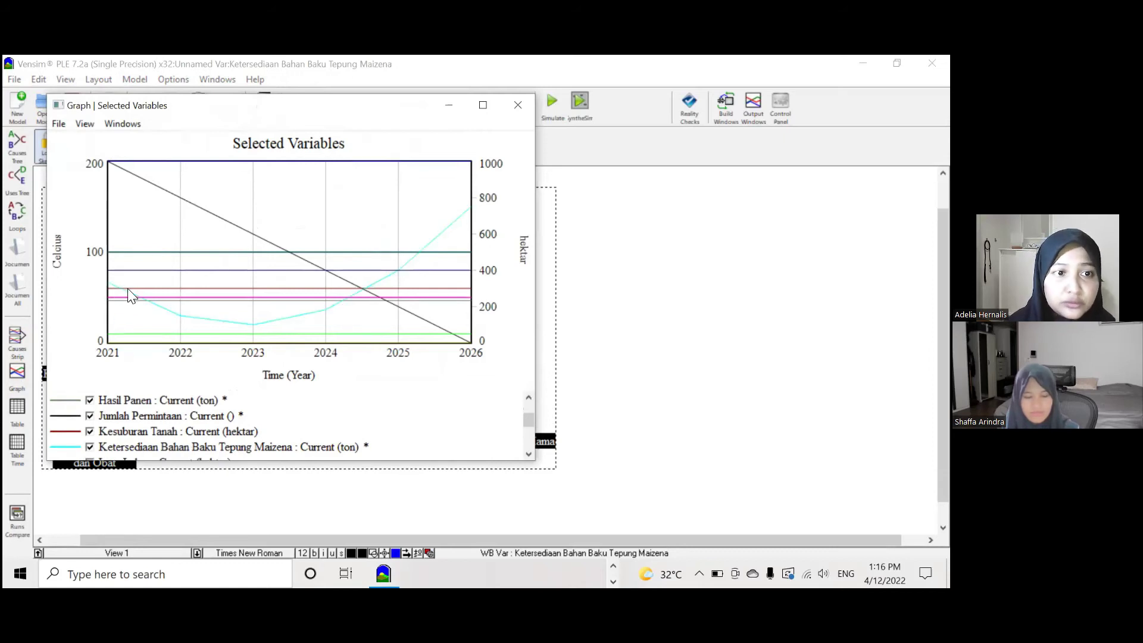
{"action": "left_click", "coordinate": [253, 324]}
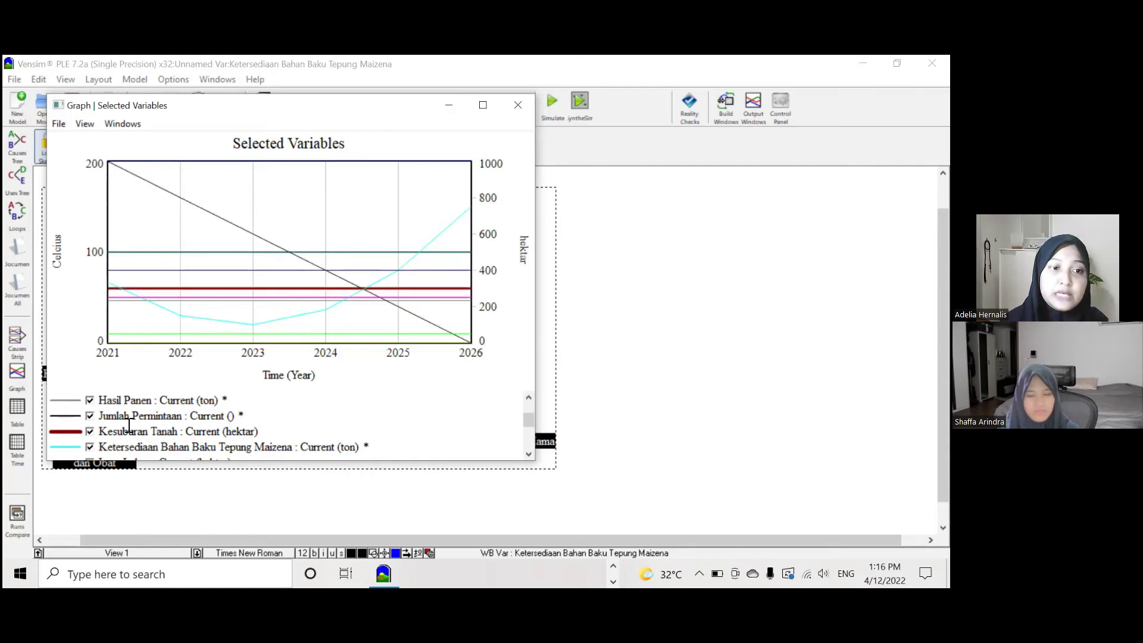
{"action": "left_click", "coordinate": [518, 105]}
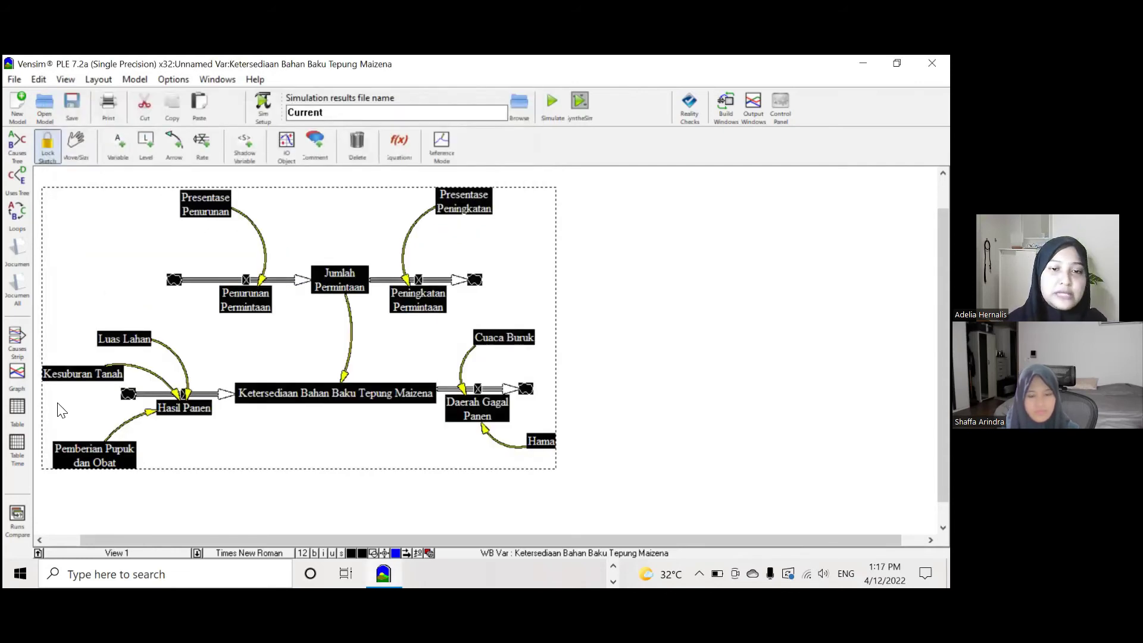
Review the table of yearly values for all selected variables, close it and clear the selection.
{"action": "left_click", "coordinate": [17, 412]}
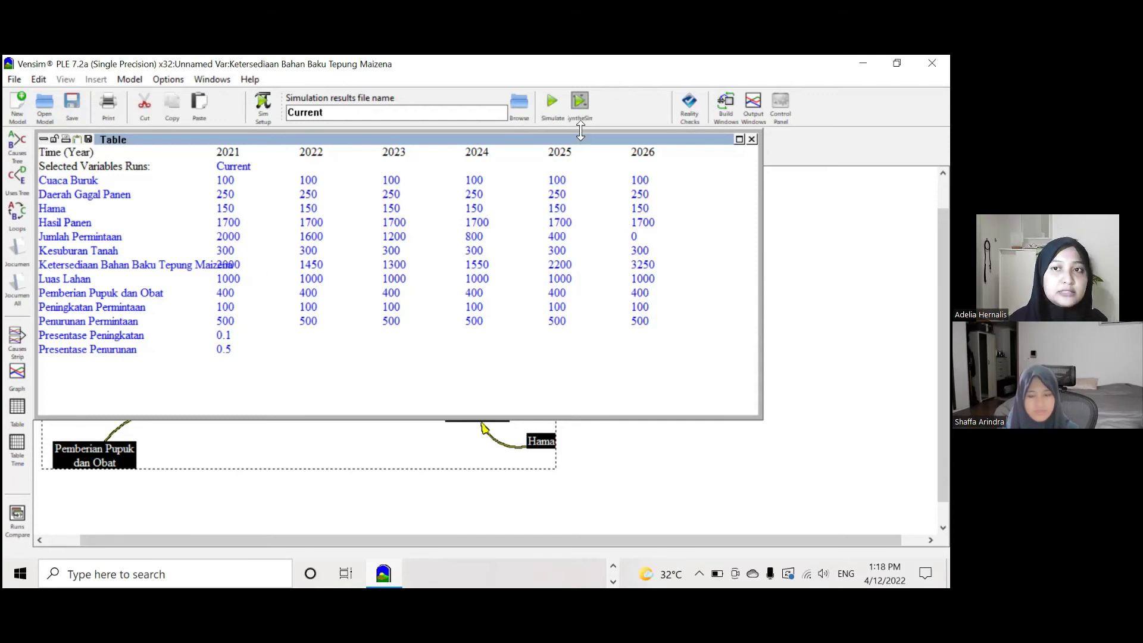
{"action": "left_click", "coordinate": [752, 140]}
{"action": "left_click", "coordinate": [505, 453]}
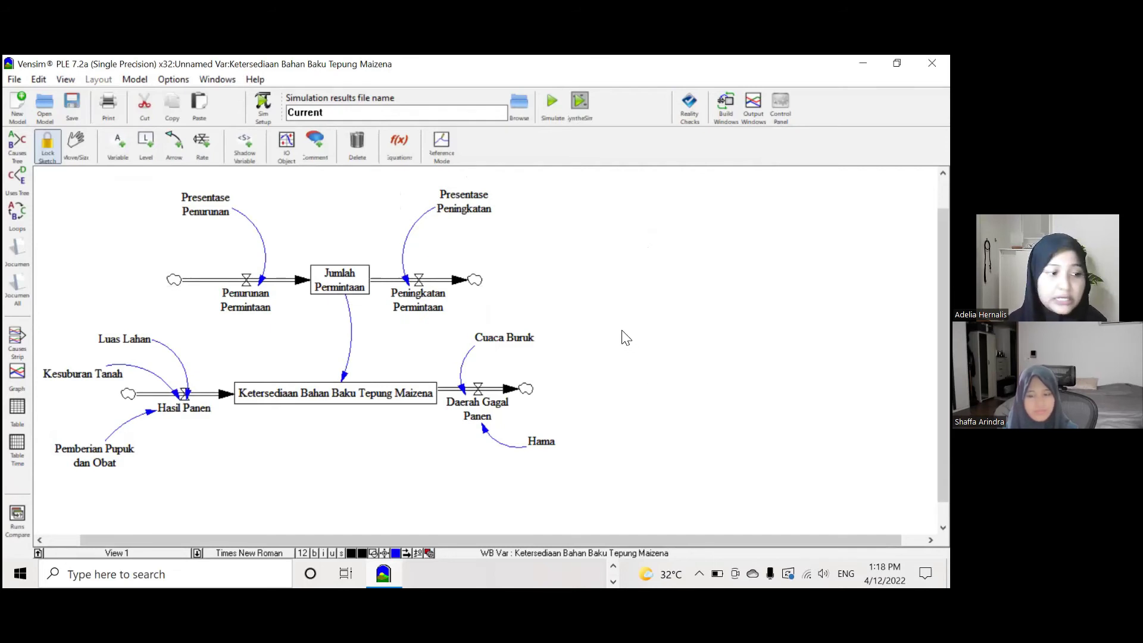
Set the Presentase Peningkatan constant to 0.4.
{"action": "left_click", "coordinate": [398, 146]}
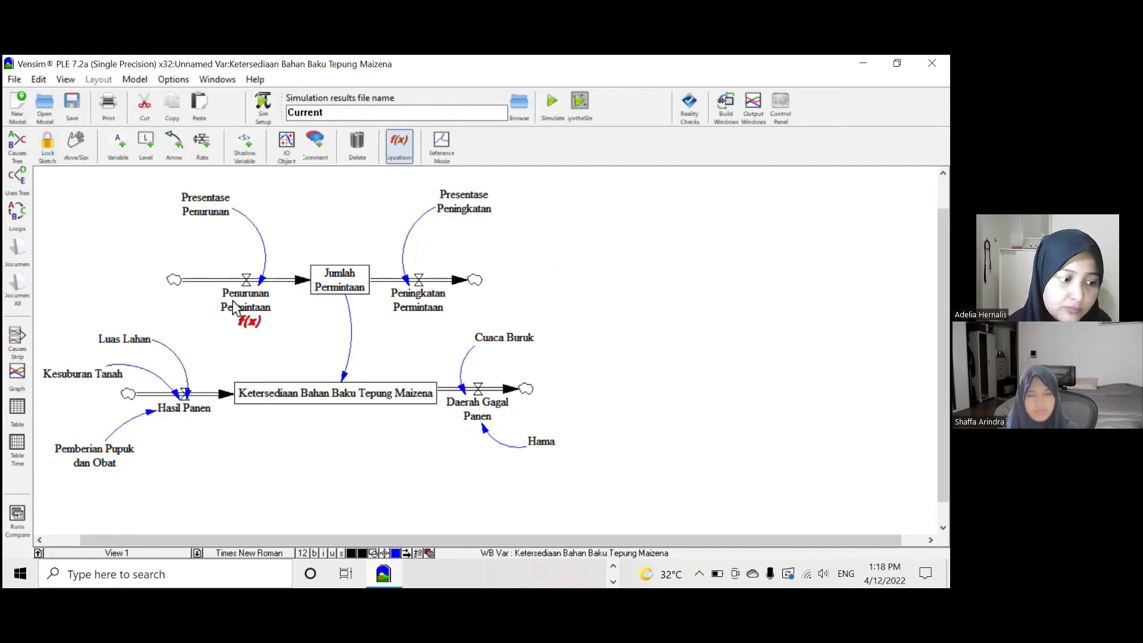
{"action": "left_click", "coordinate": [460, 202]}
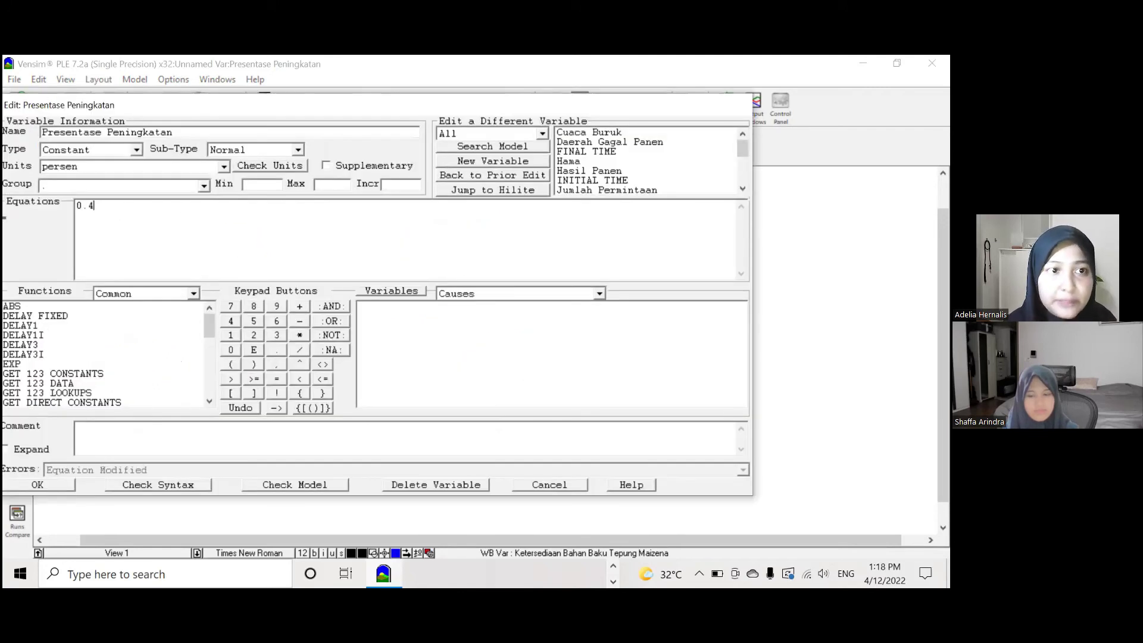
{"action": "left_click", "coordinate": [58, 482]}
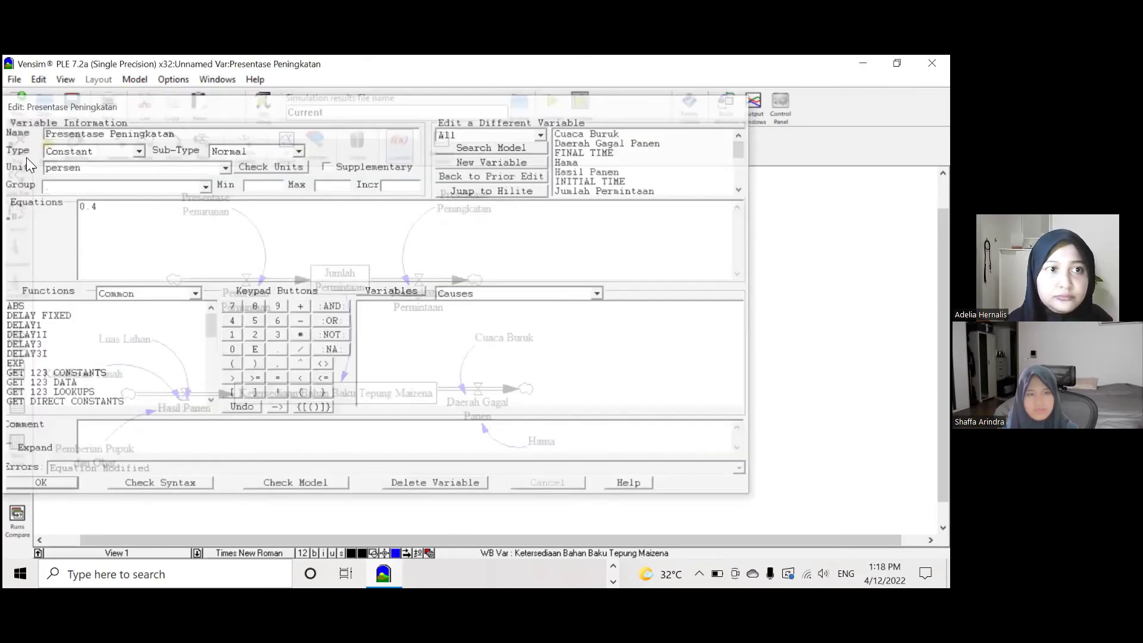
Select the whole sketch and examine a graph of all variables with the changed Presentase Peningkatan, closing it when done.
{"action": "left_click", "coordinate": [49, 156]}
{"action": "left_click", "coordinate": [506, 292]}
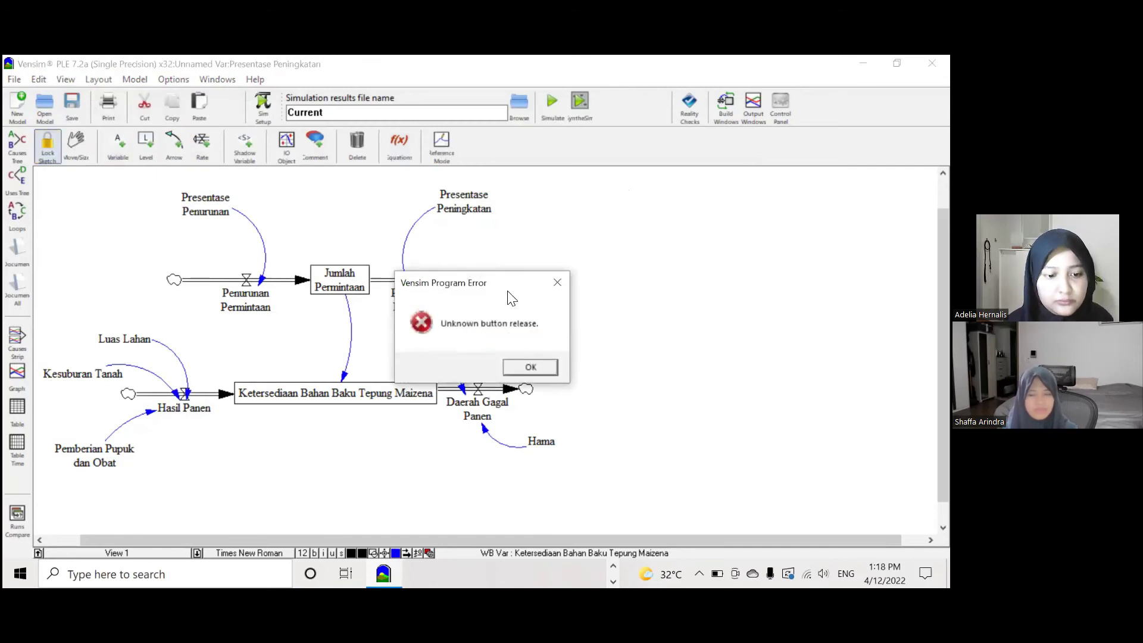
{"action": "left_click", "coordinate": [530, 368]}
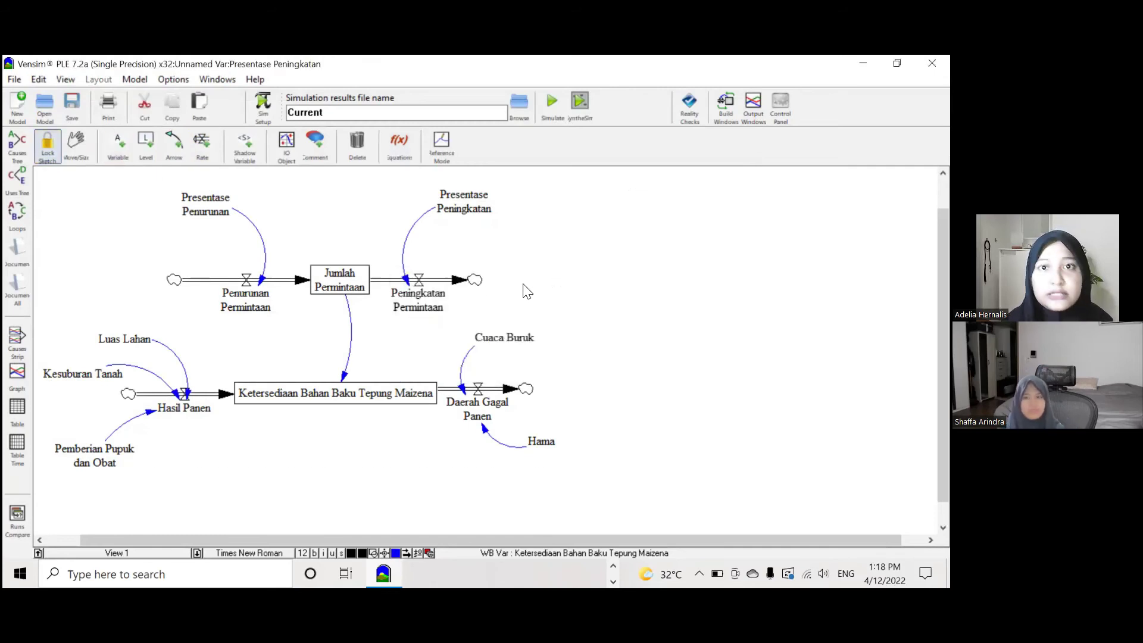
{"action": "key", "text": "ctrl+a"}
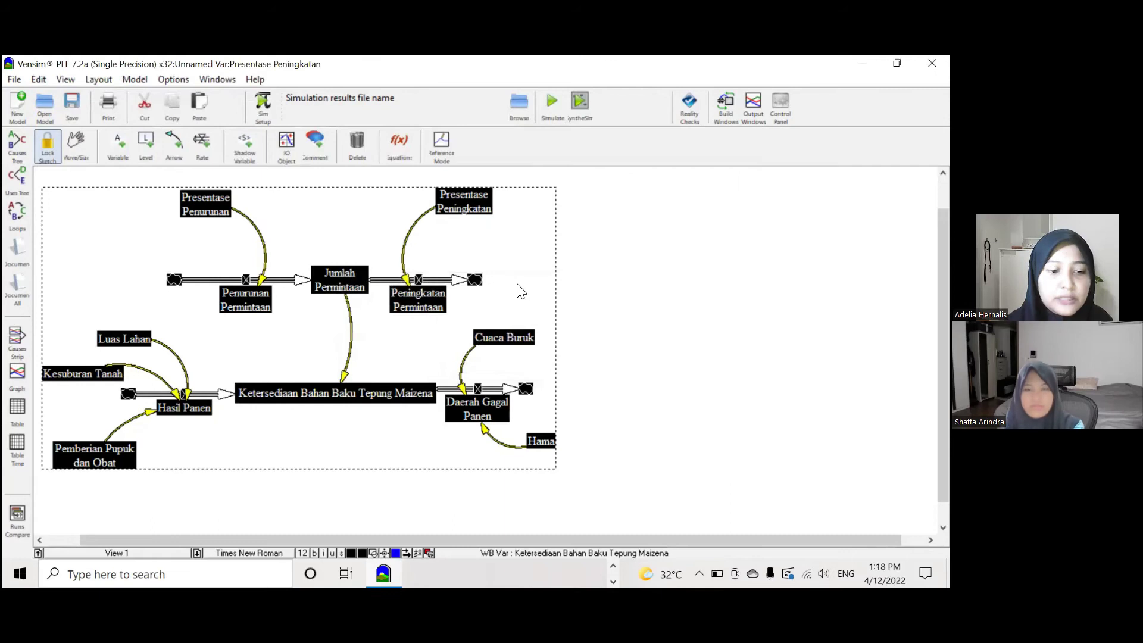
{"action": "left_click", "coordinate": [521, 290]}
{"action": "key", "text": "ctrl+a"}
{"action": "left_click", "coordinate": [17, 379]}
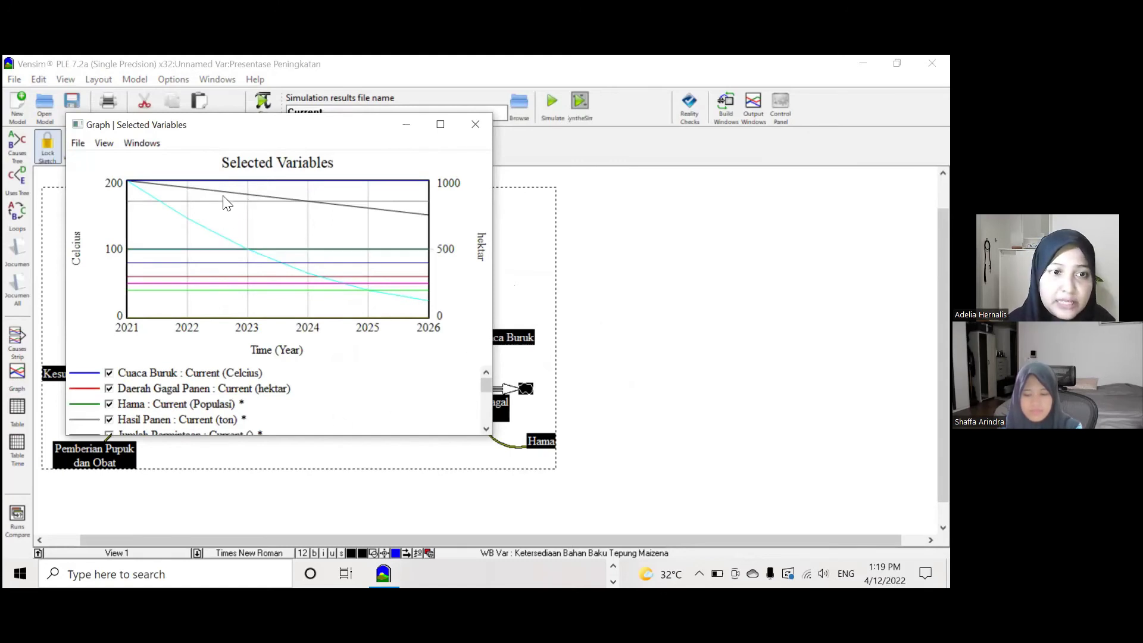
{"action": "left_click", "coordinate": [476, 124]}
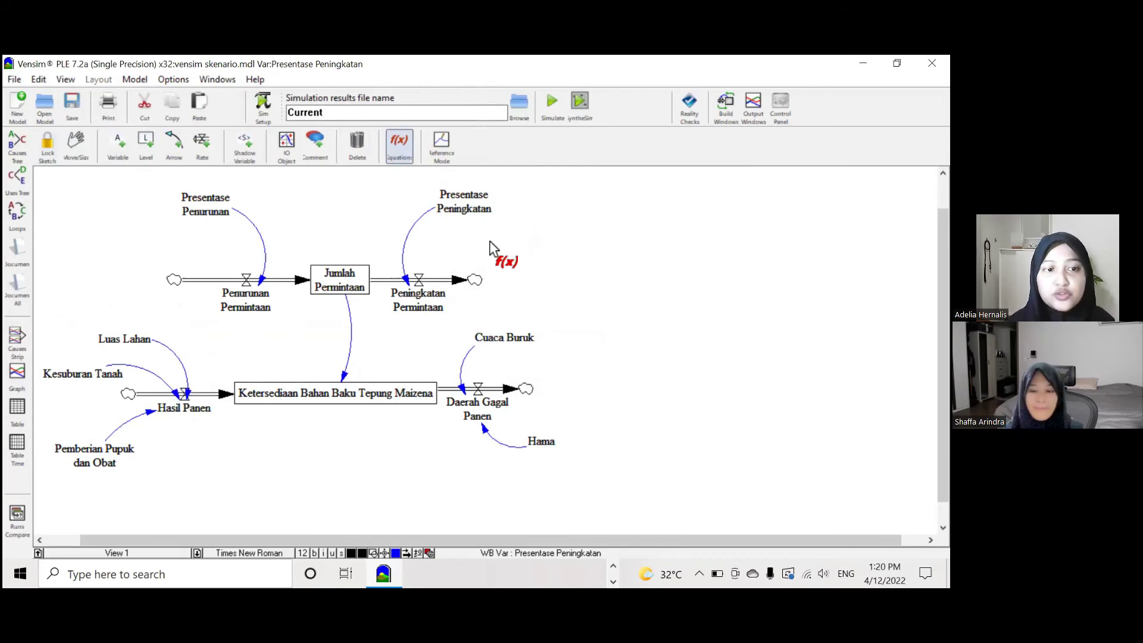
Set the Presentase Peningkatan constant to 0.1.
{"action": "left_click", "coordinate": [468, 202]}
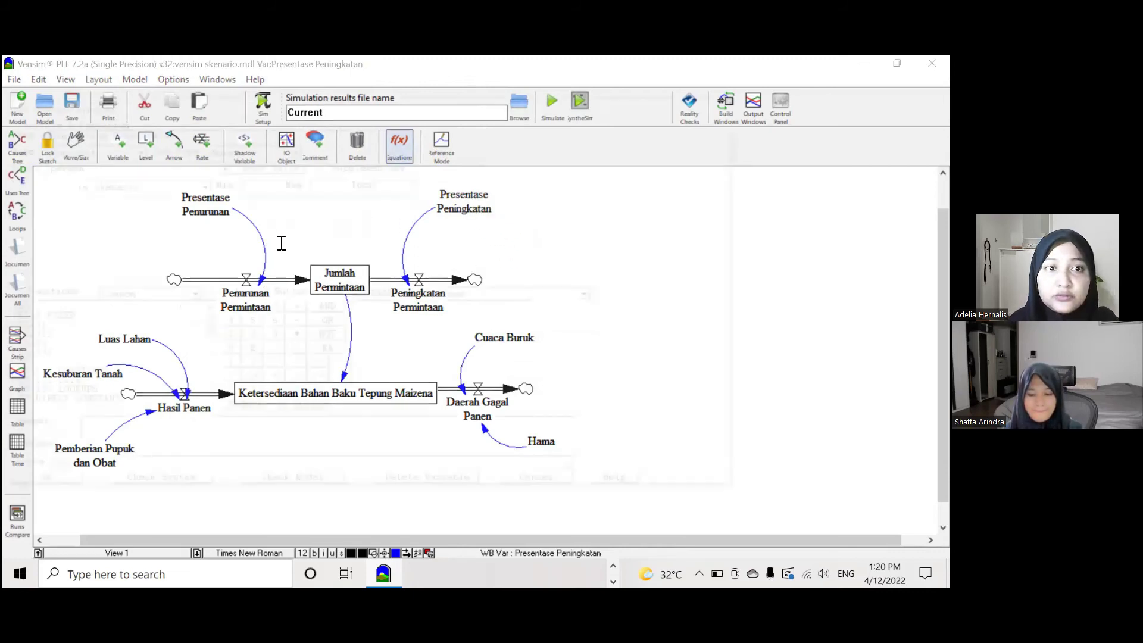
{"action": "key", "text": "BackSpace"}
{"action": "type", "text": "1"}
{"action": "left_click", "coordinate": [37, 484]}
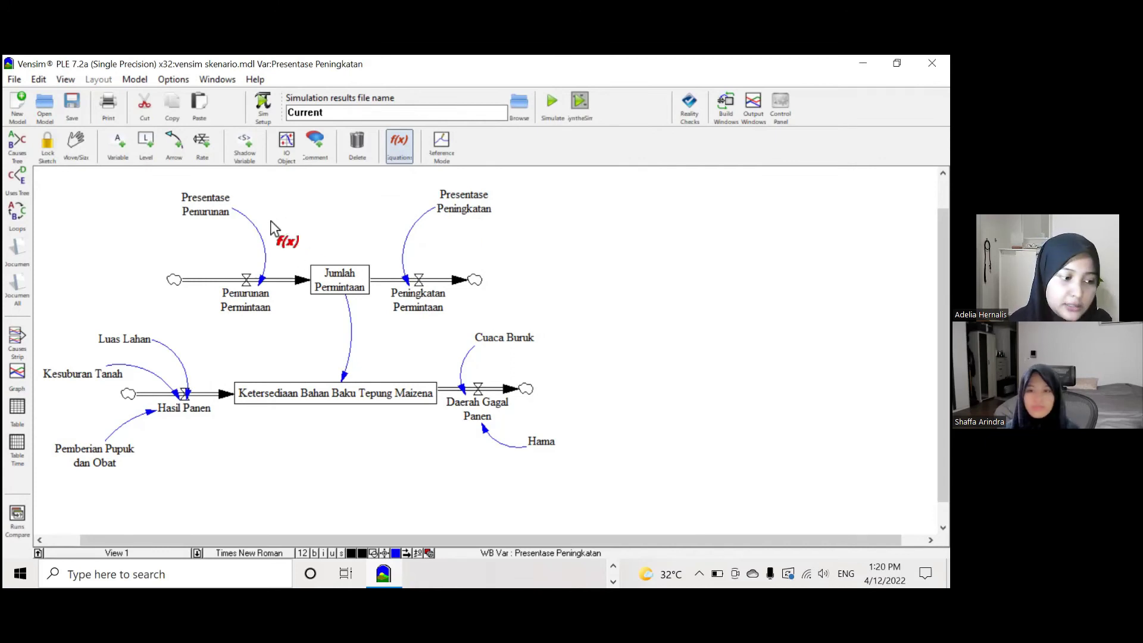
Set the Presentase Penurunan constant to 0.7.
{"action": "left_click", "coordinate": [225, 212]}
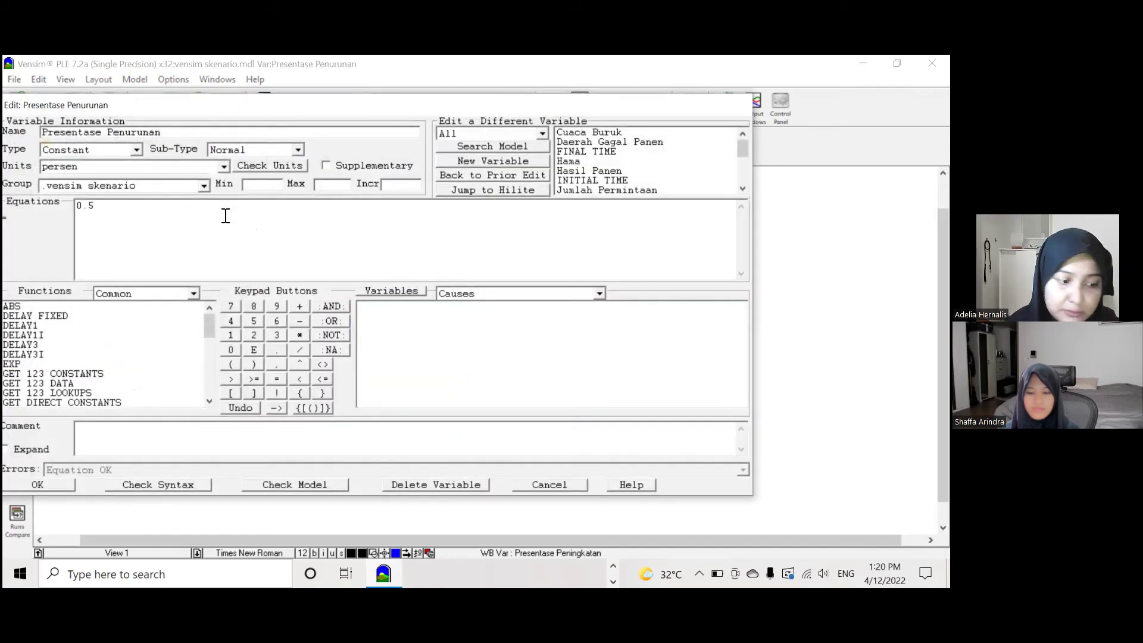
{"action": "key", "text": "BackSpace"}
{"action": "type", "text": "7"}
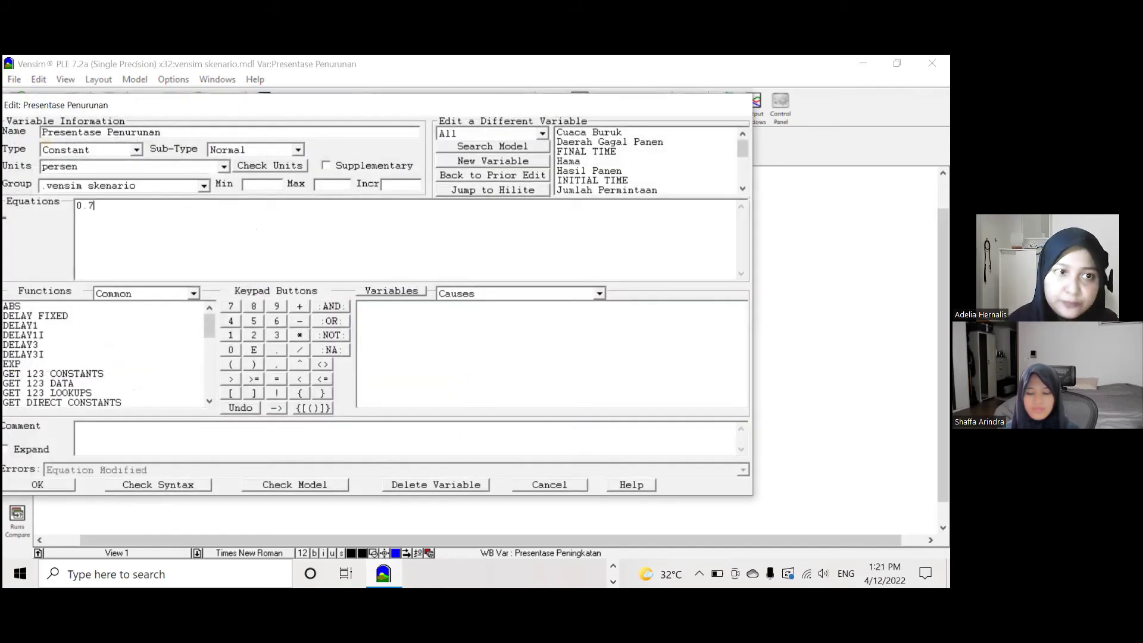
{"action": "left_click", "coordinate": [45, 484]}
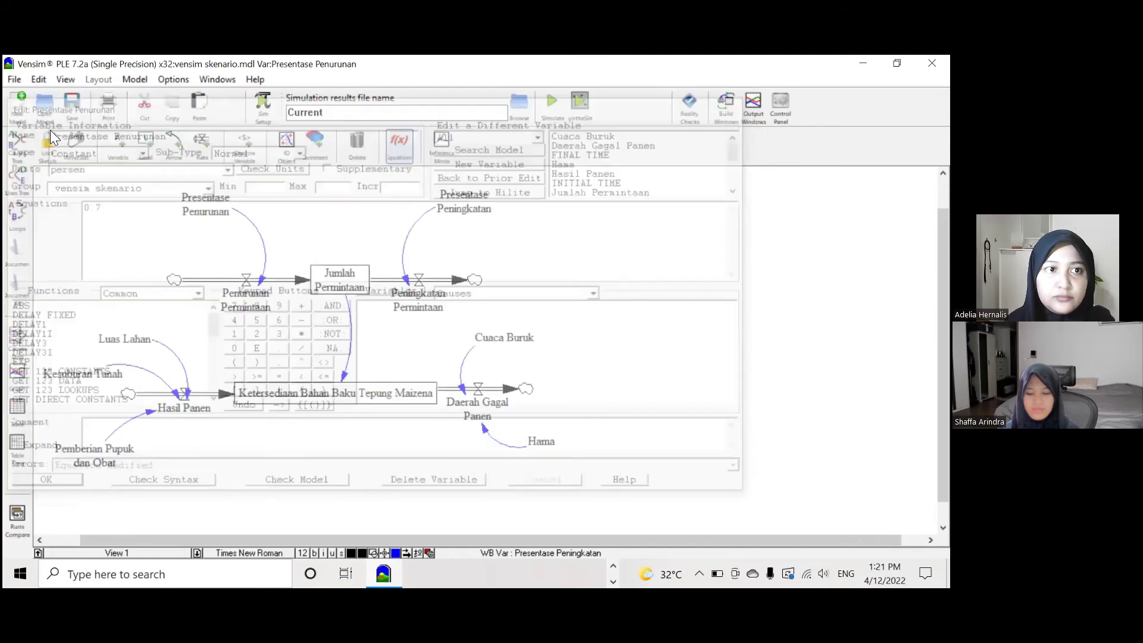
Lock the sketch and run the simulation, overwriting the existing Current dataset.
{"action": "left_click", "coordinate": [560, 118]}
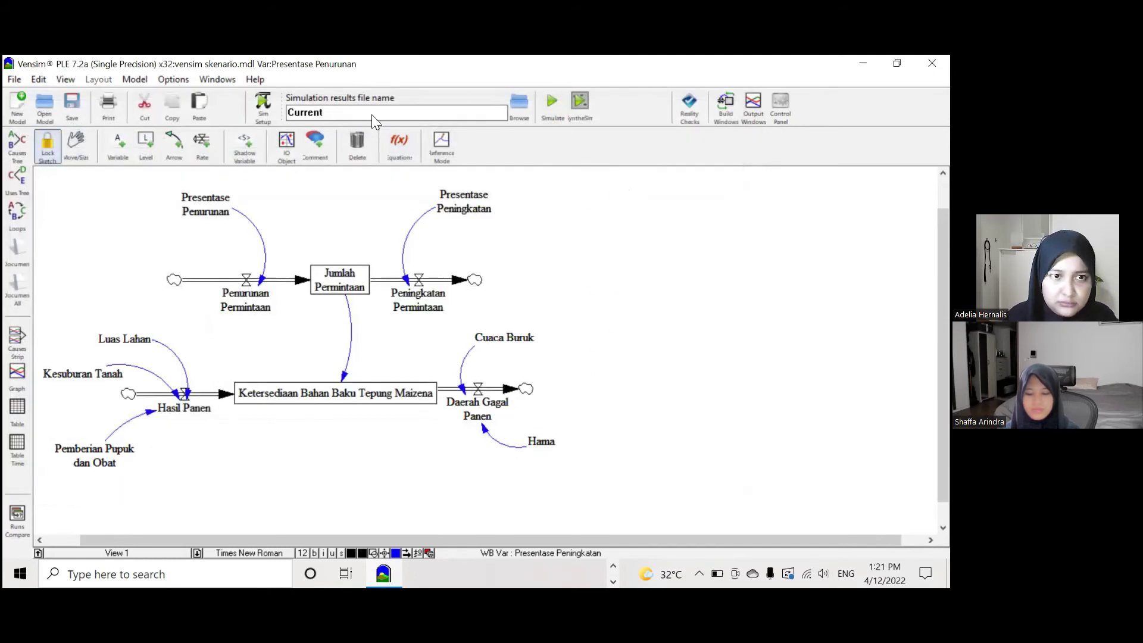
{"action": "left_click", "coordinate": [559, 110]}
{"action": "left_click", "coordinate": [463, 368]}
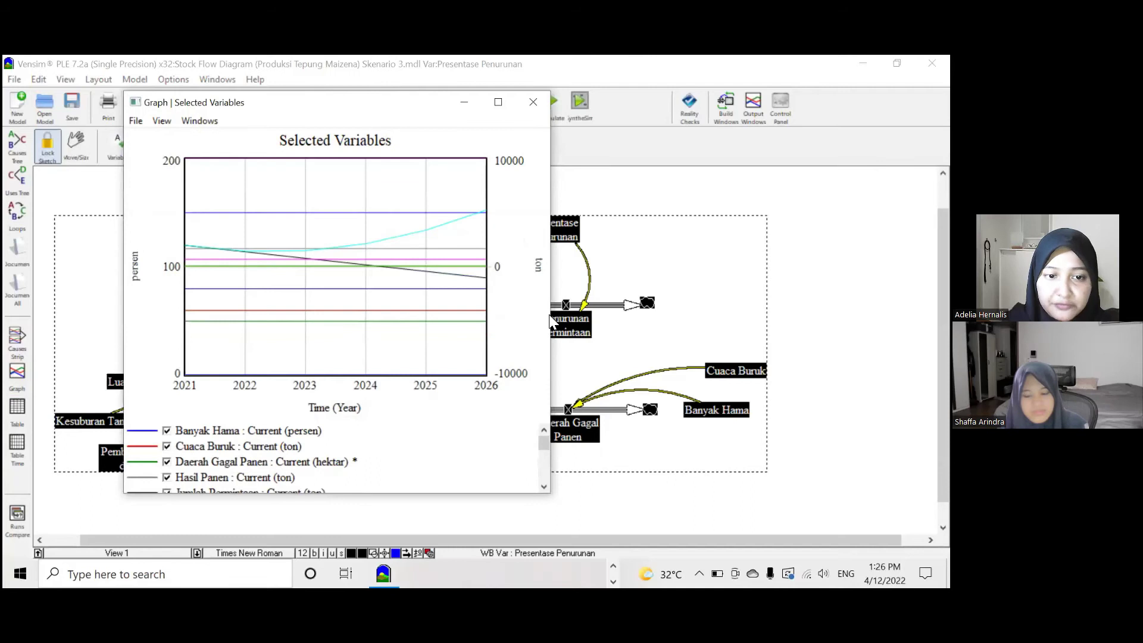
Examine the Ketersediaan Bahan Baku Tepung Maizena curve in the widened graph of all selected variables, and close the graph.
{"action": "scroll", "coordinate": [335, 438], "scroll_direction": "down", "scroll_amount": 2}
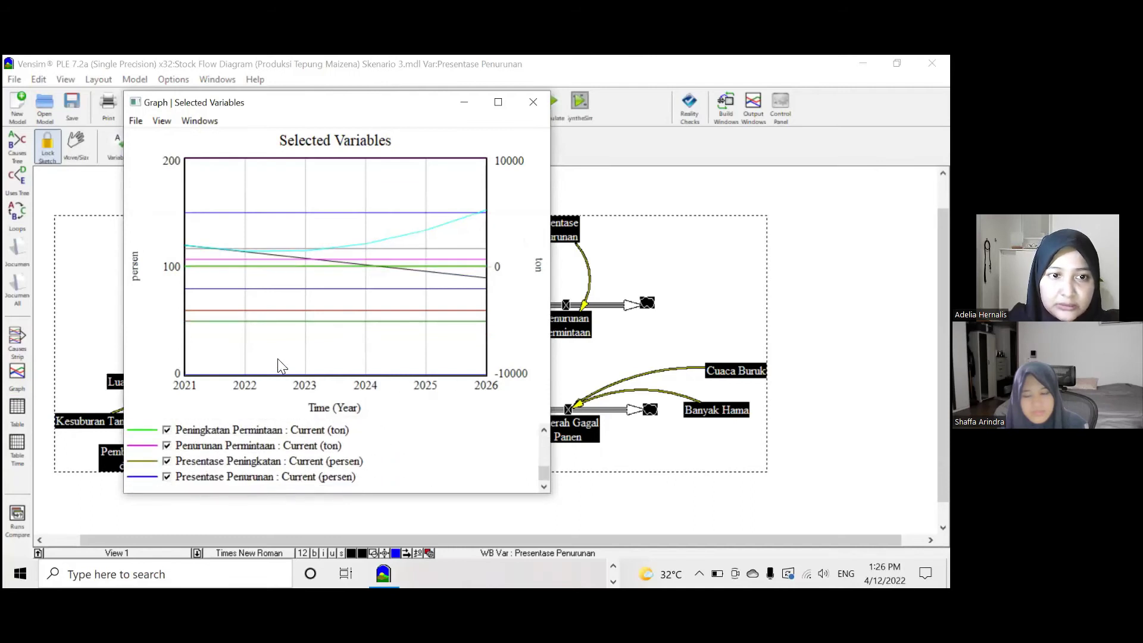
{"action": "scroll", "coordinate": [265, 461], "scroll_direction": "up", "scroll_amount": 3}
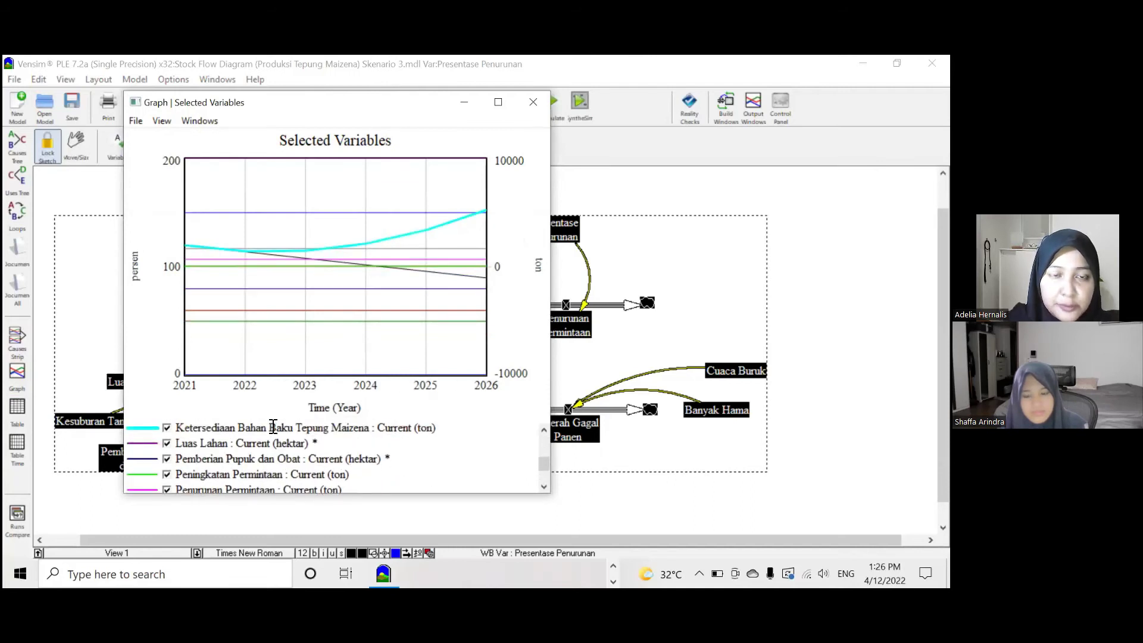
{"action": "left_click_drag", "start_coordinate": [557, 245], "coordinate": [628, 244]}
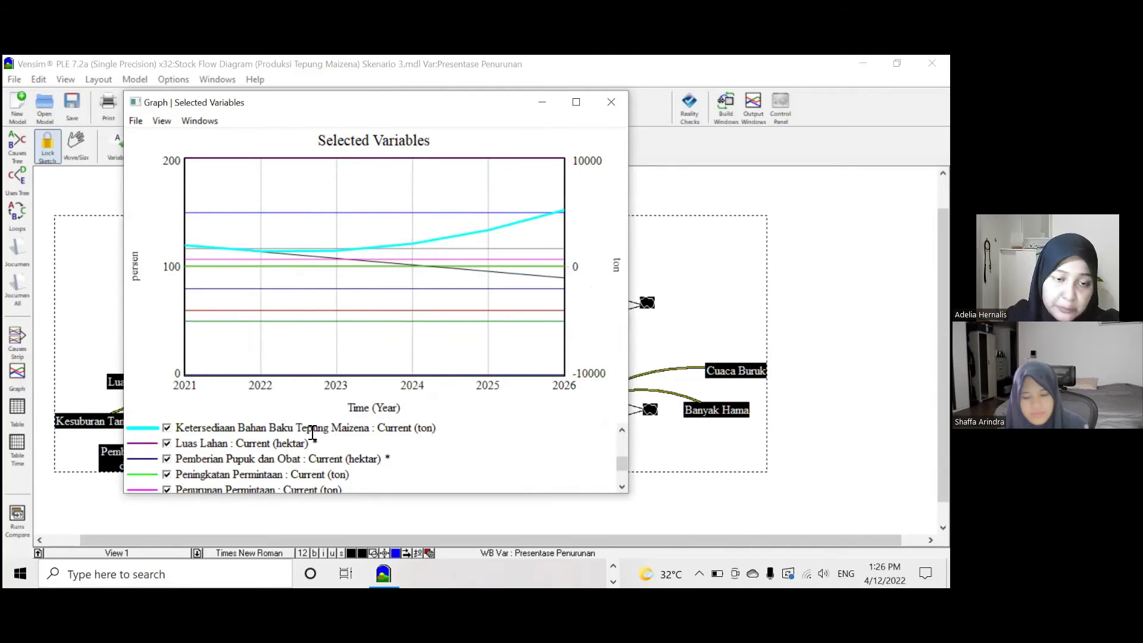
{"action": "left_click", "coordinate": [612, 102]}
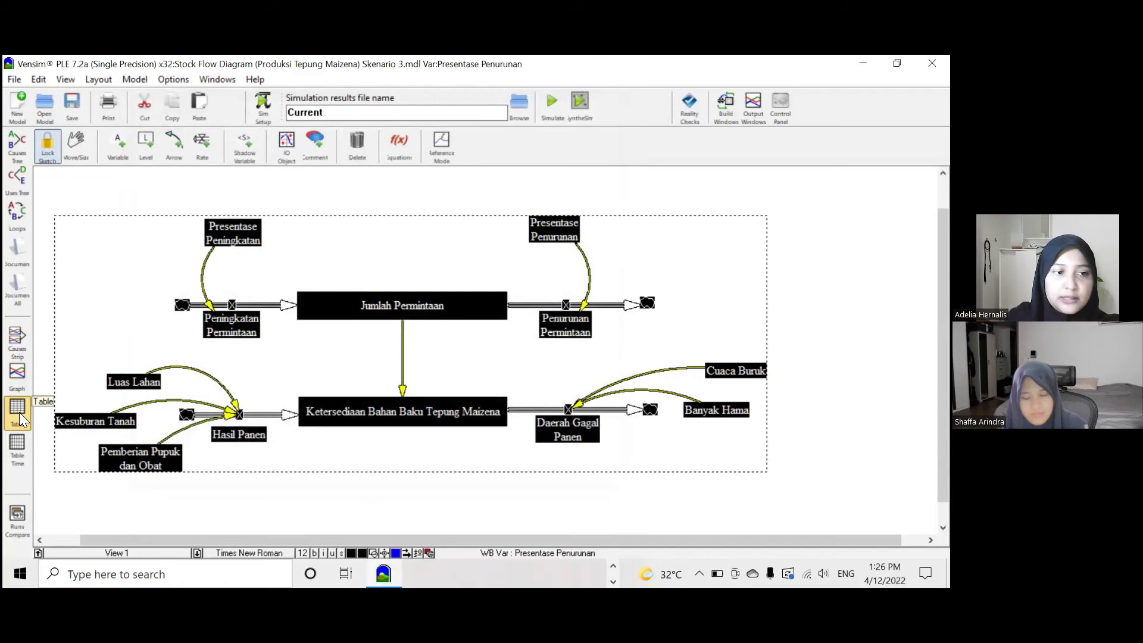
Review the enlarged table of yearly values from 2021 to 2026 for all selected variables, close it and clear the selection.
{"action": "left_click", "coordinate": [19, 412]}
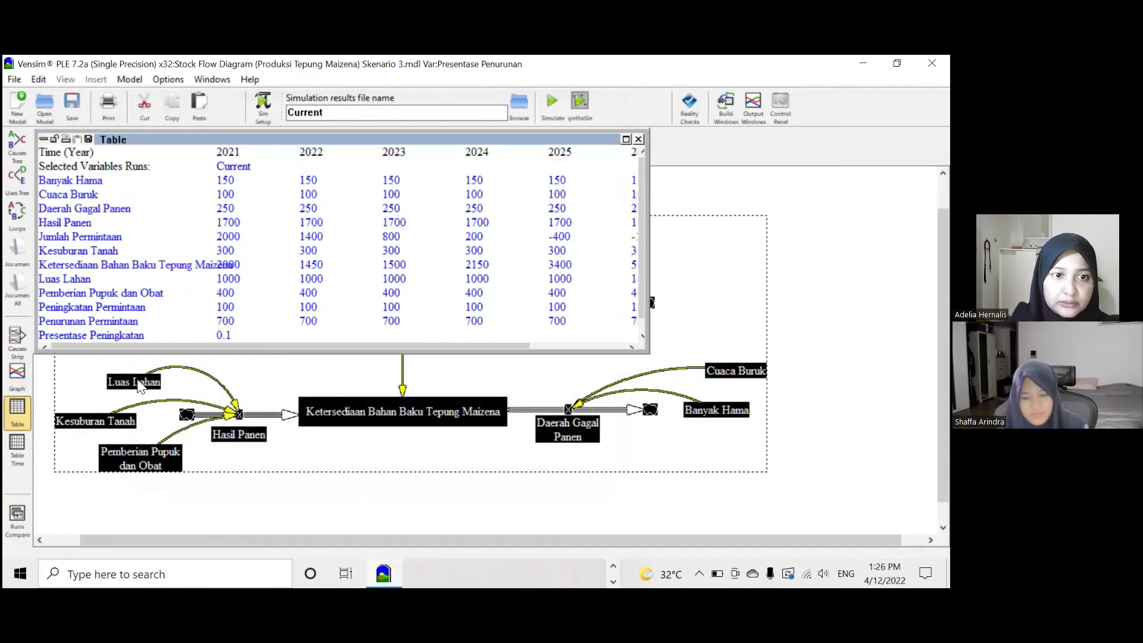
{"action": "left_click_drag", "start_coordinate": [259, 353], "coordinate": [264, 427]}
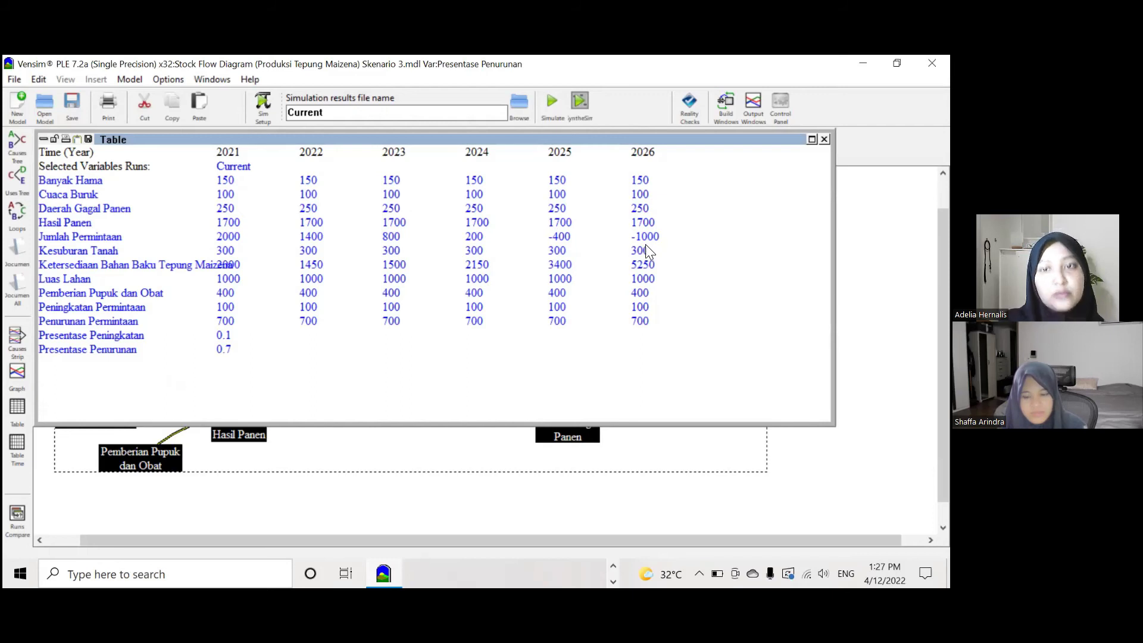
{"action": "left_click", "coordinate": [824, 140]}
{"action": "left_click", "coordinate": [365, 474]}
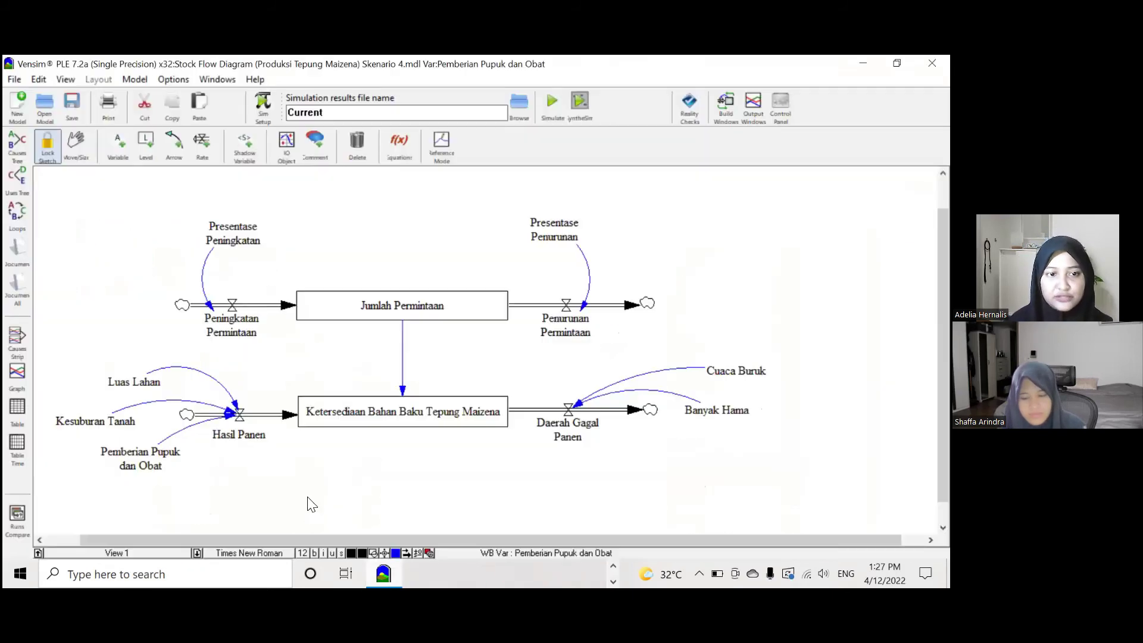
Review the equation of the Pemberian Pupuk dan Obat variable in the Skenario 4 model and close its editor.
{"action": "left_click", "coordinate": [403, 140]}
{"action": "left_click", "coordinate": [146, 469]}
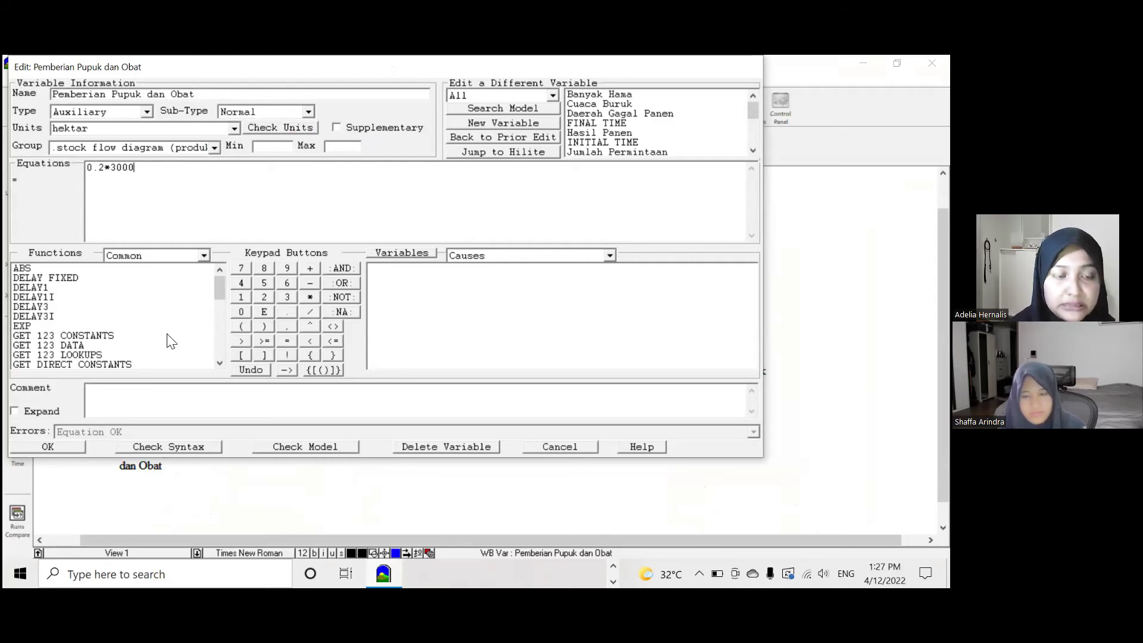
{"action": "left_click", "coordinate": [49, 449]}
Lock the Skenario 4 sketch and simulate the model, replacing the existing Current results.
{"action": "left_click", "coordinate": [44, 150]}
{"action": "left_click", "coordinate": [560, 112]}
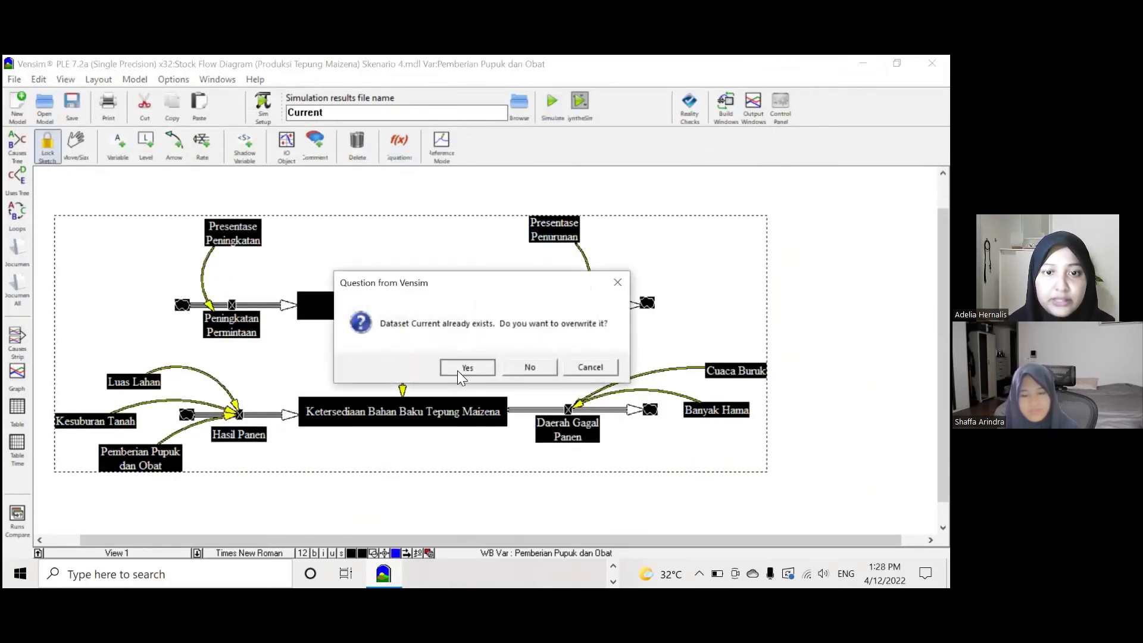
{"action": "left_click", "coordinate": [458, 368]}
Select the whole sketch, graph all variables of the Skenario 4 run and enlarge the graph window.
{"action": "key", "text": "ctrl+a"}
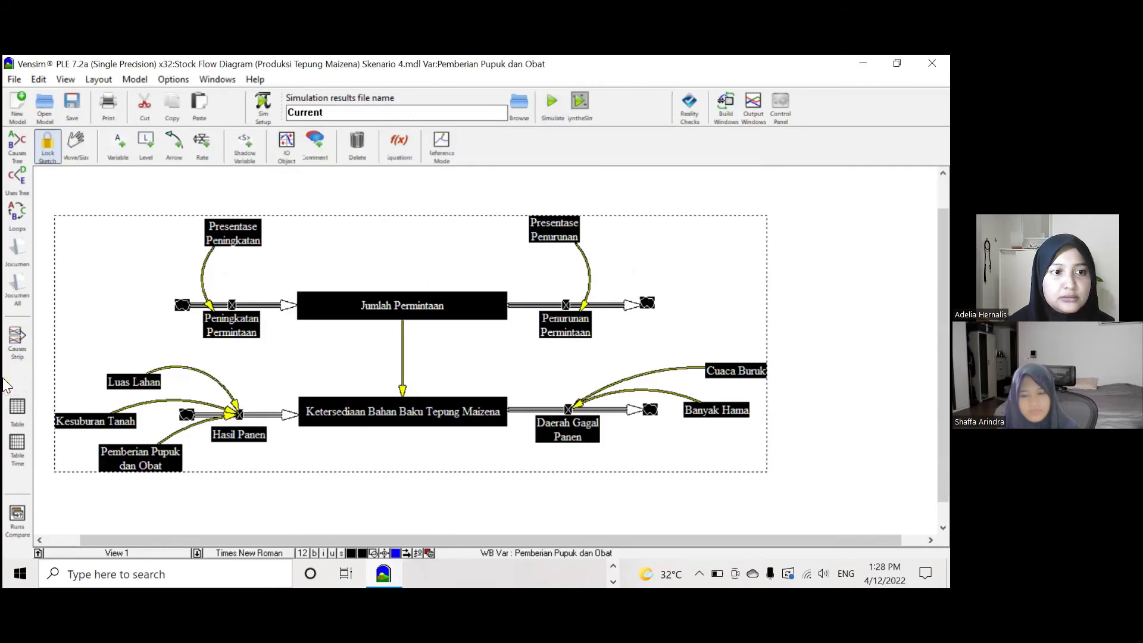
{"action": "left_click", "coordinate": [13, 383]}
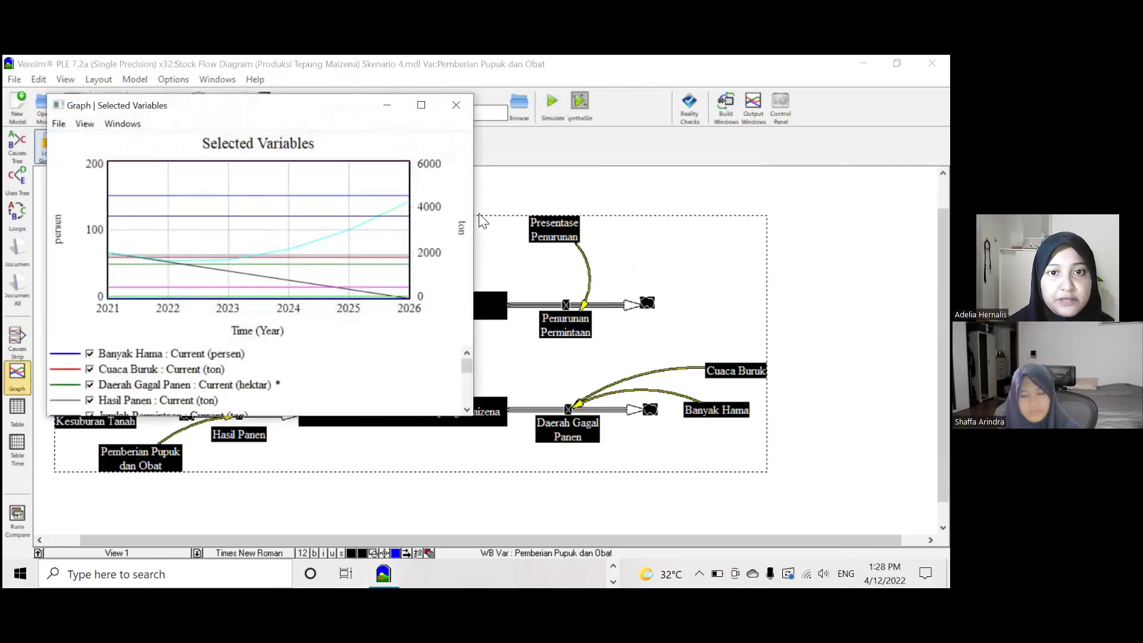
{"action": "left_click_drag", "start_coordinate": [478, 216], "coordinate": [625, 217]}
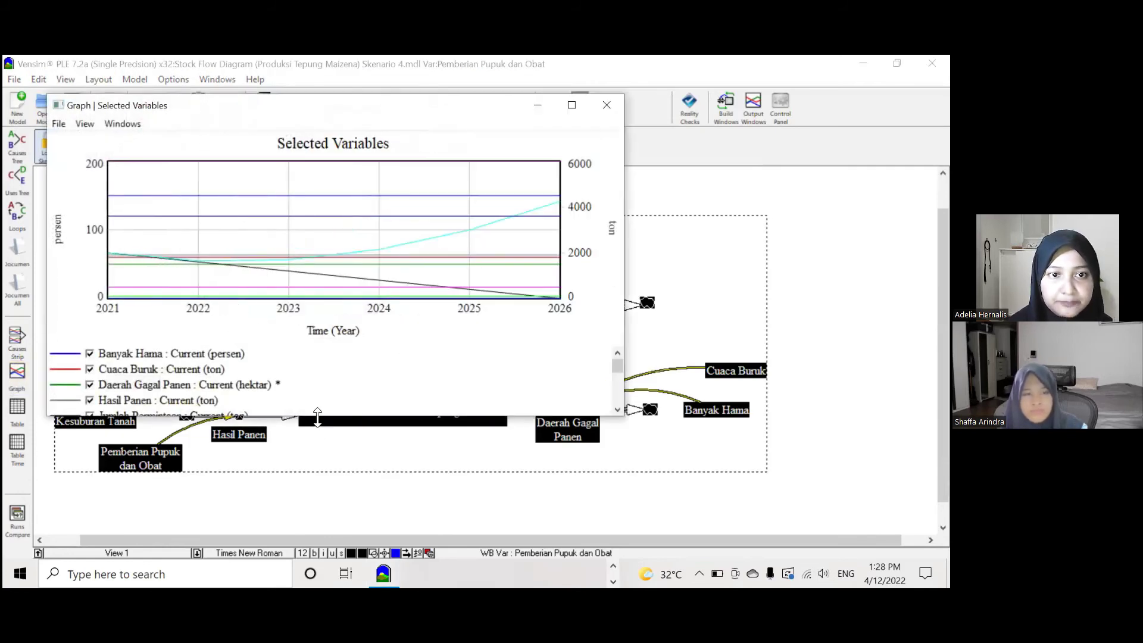
{"action": "left_click_drag", "start_coordinate": [317, 416], "coordinate": [317, 478]}
Examine the Ketersediaan Bahan Baku Tepung Maizena and Jumlah Permintaan curves through their legend entries, and close the graph.
{"action": "scroll", "coordinate": [246, 437], "scroll_direction": "down", "scroll_amount": 3}
{"action": "scroll", "coordinate": [246, 437], "scroll_direction": "up", "scroll_amount": 2}
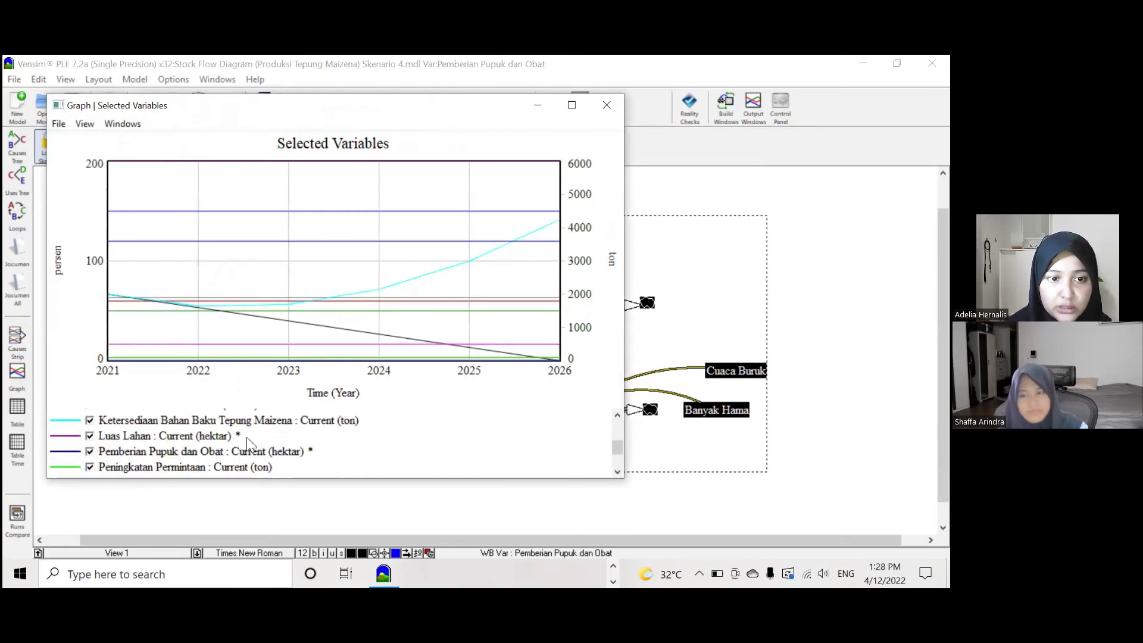
{"action": "left_click", "coordinate": [224, 421]}
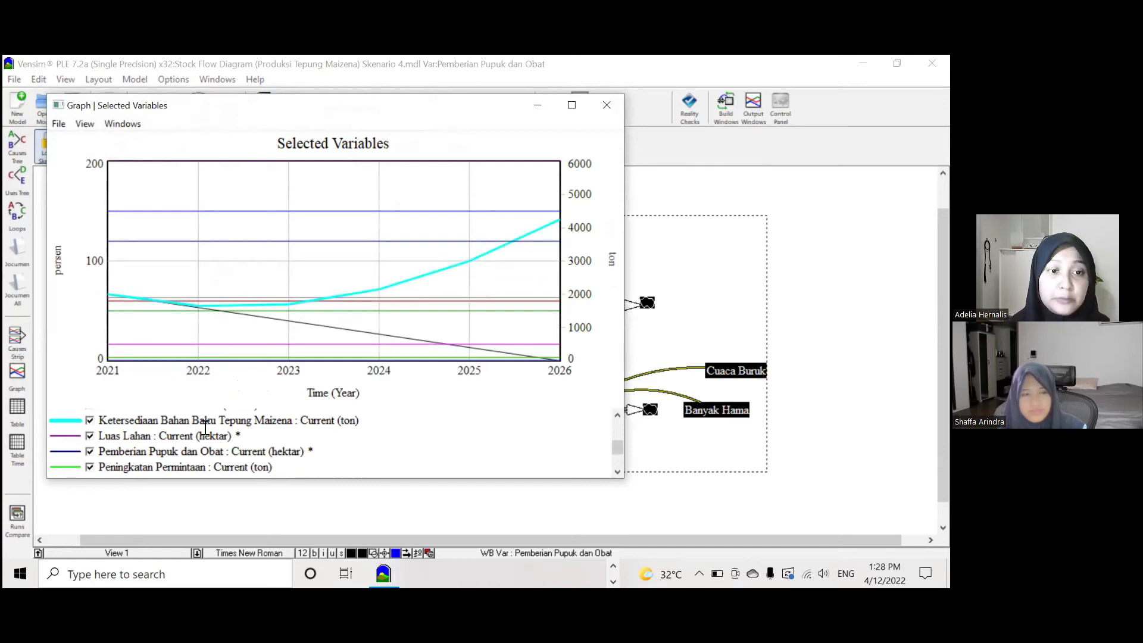
{"action": "scroll", "coordinate": [205, 426], "scroll_direction": "up", "scroll_amount": 1}
{"action": "scroll", "coordinate": [204, 427], "scroll_direction": "up", "scroll_amount": 1}
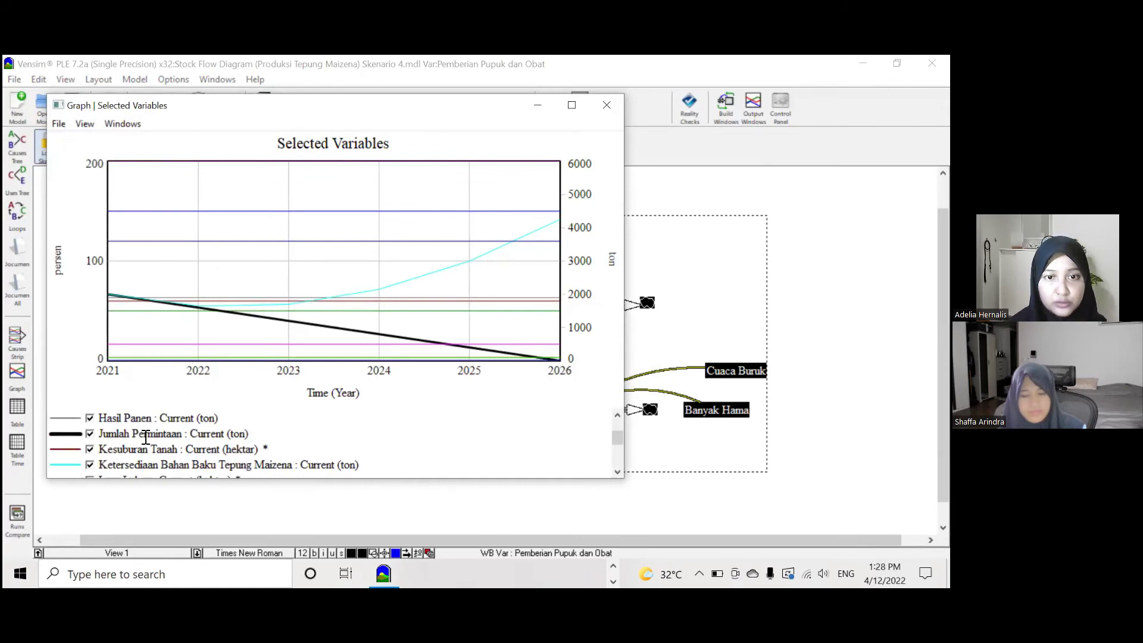
{"action": "left_click", "coordinate": [607, 105]}
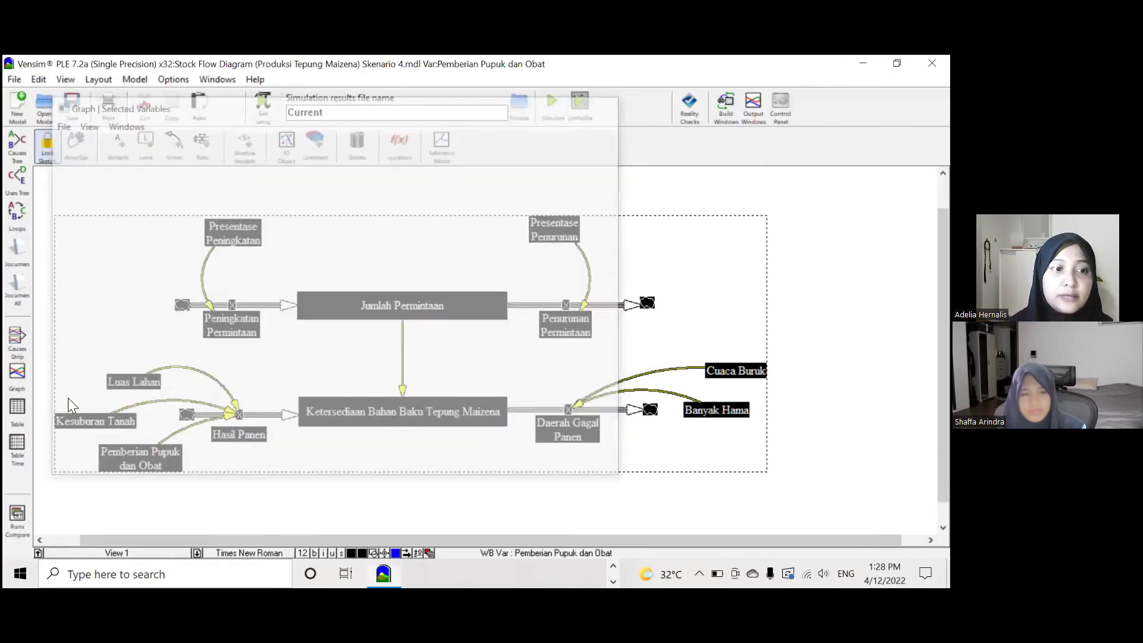
Show the table of yearly values for all variables of the Skenario 4 run and enlarge it.
{"action": "left_click", "coordinate": [14, 410]}
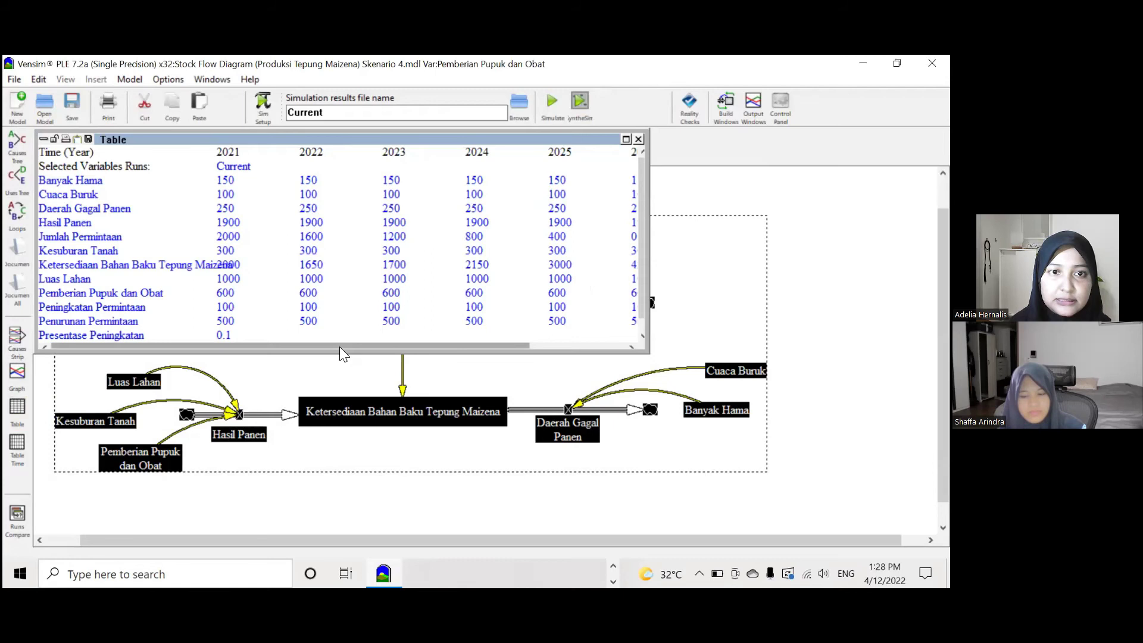
{"action": "left_click_drag", "start_coordinate": [340, 352], "coordinate": [340, 421]}
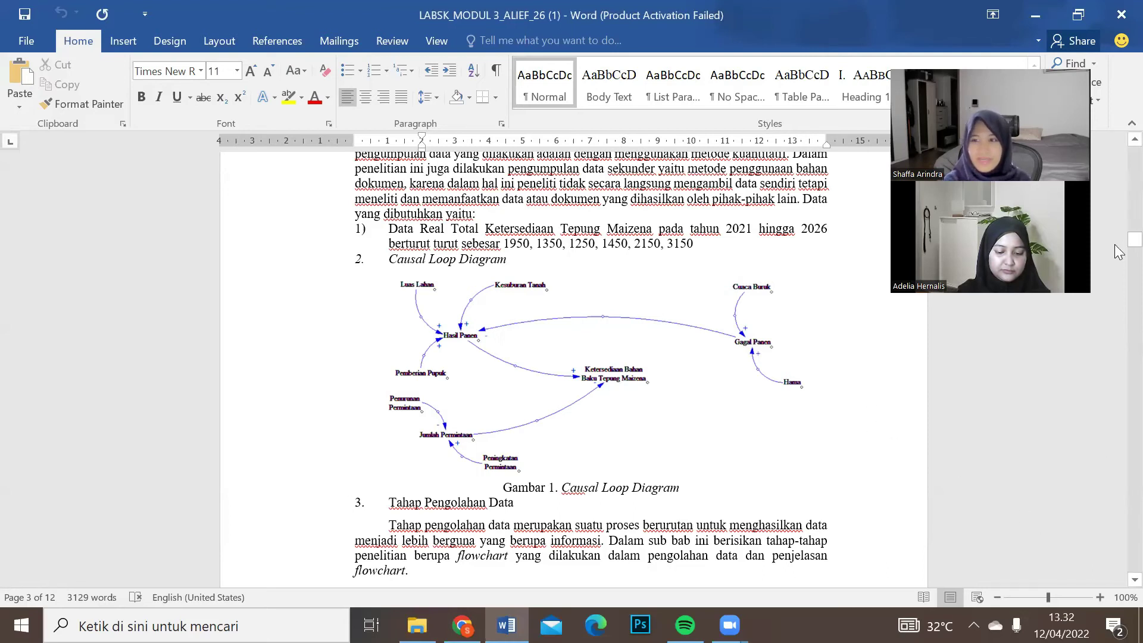
In the Word report, examine the data-processing flowchart below the causal loop diagram, from Mulai through Verifikasi dan Validitas to Selesai.
{"action": "left_click_drag", "start_coordinate": [1130, 239], "coordinate": [1117, 250]}
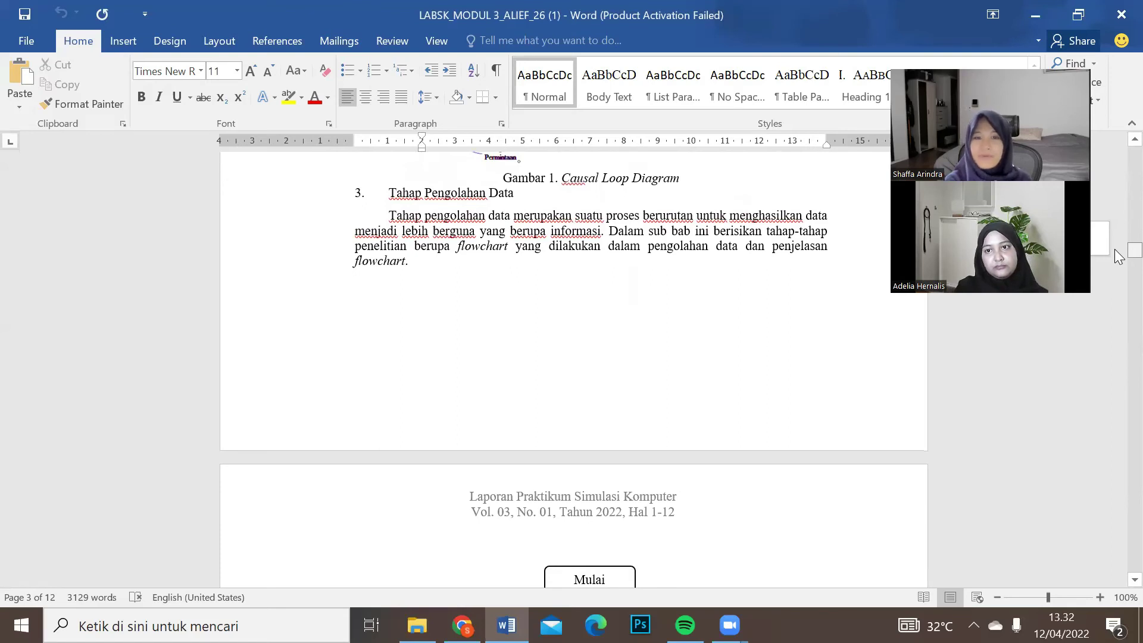
{"action": "scroll", "coordinate": [1117, 256], "scroll_direction": "down", "scroll_amount": 2}
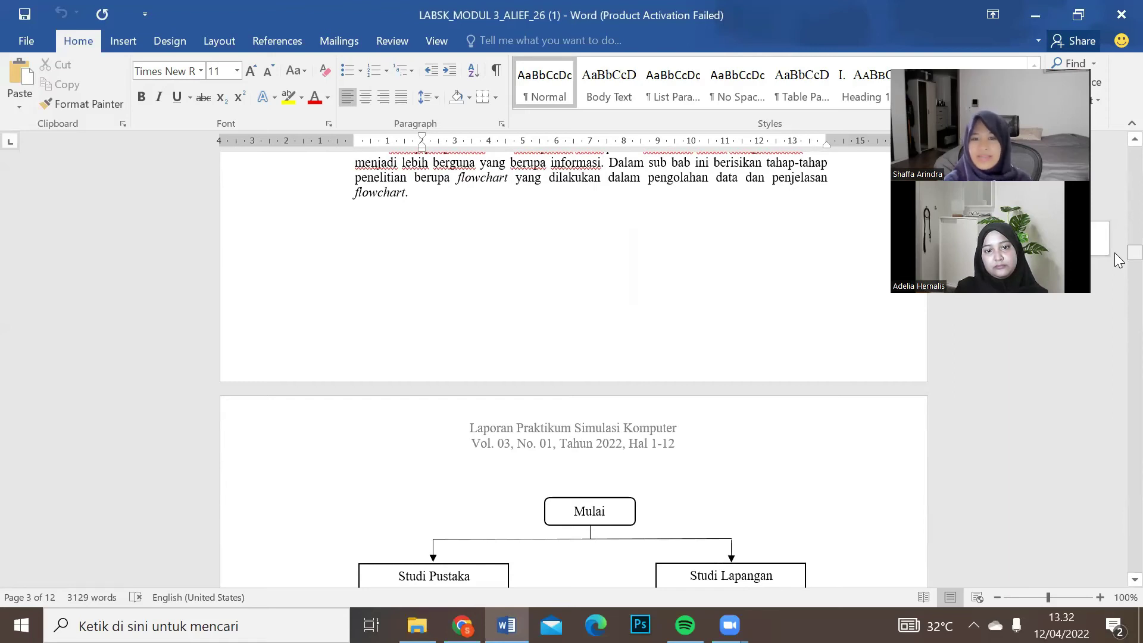
{"action": "scroll", "coordinate": [1118, 260], "scroll_direction": "down", "scroll_amount": 4}
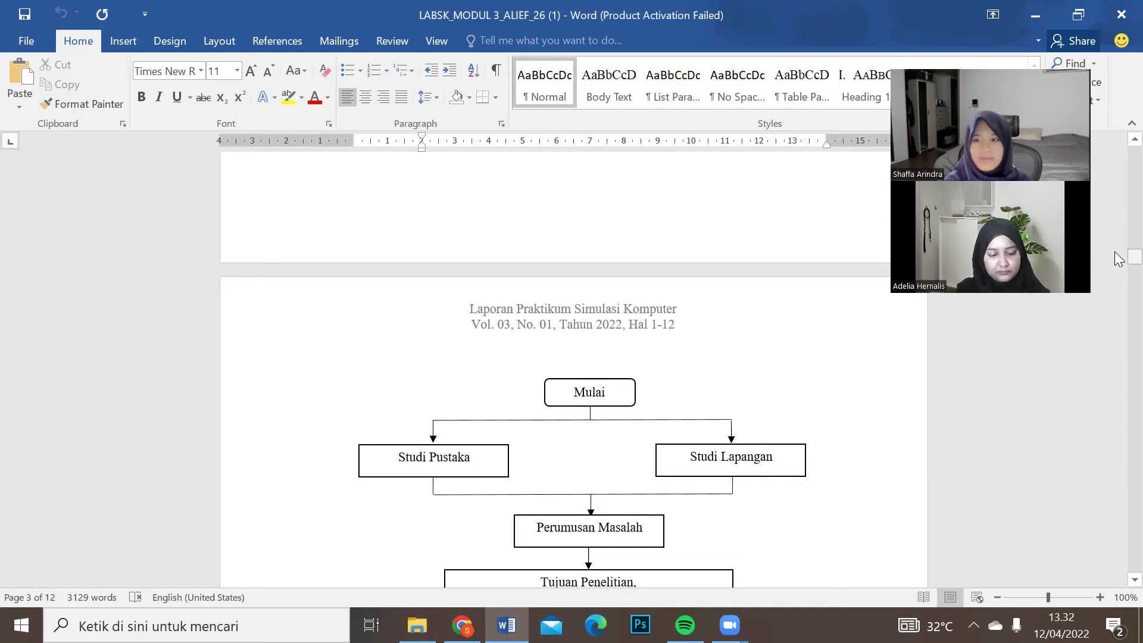
{"action": "scroll", "coordinate": [1118, 262], "scroll_direction": "down", "scroll_amount": 8}
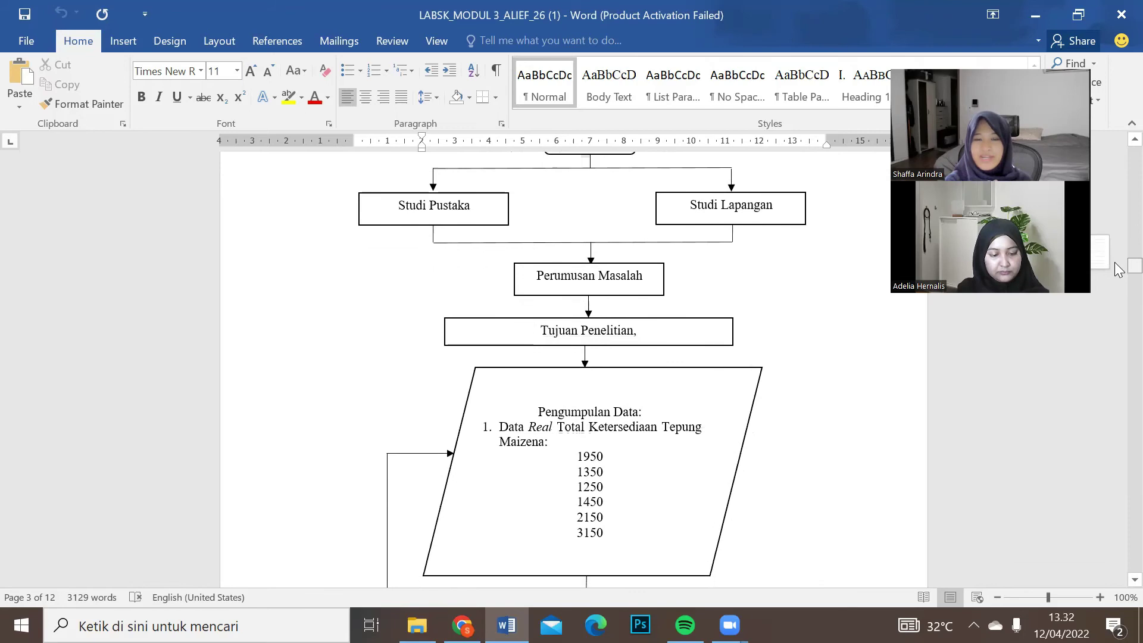
{"action": "scroll", "coordinate": [1118, 269], "scroll_direction": "down", "scroll_amount": 2}
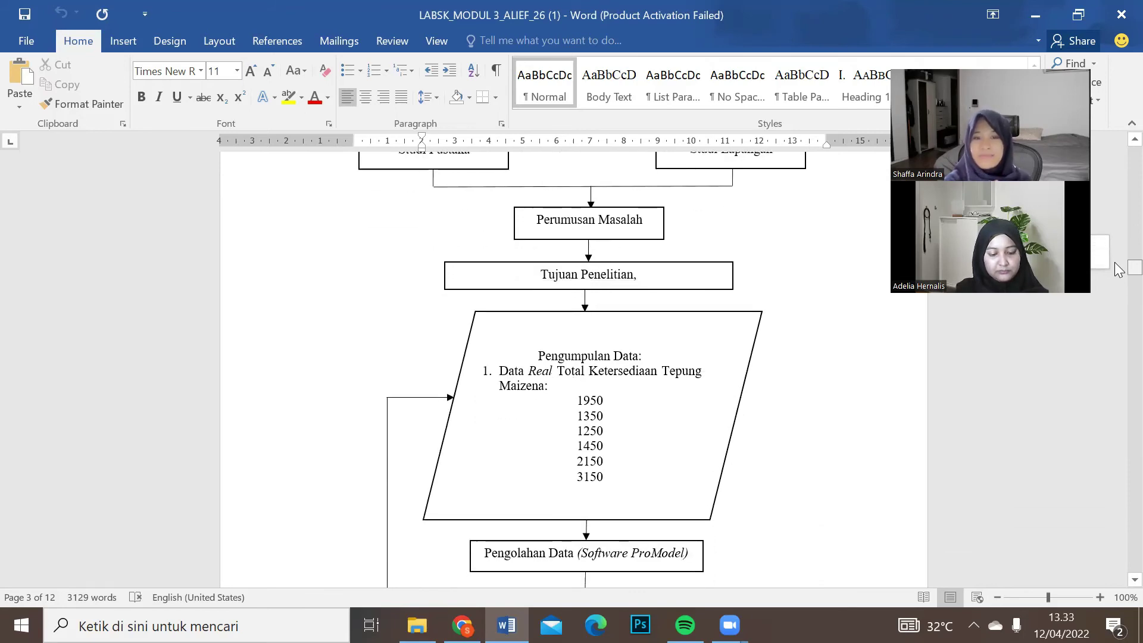
{"action": "scroll", "coordinate": [1119, 269], "scroll_direction": "down", "scroll_amount": 4}
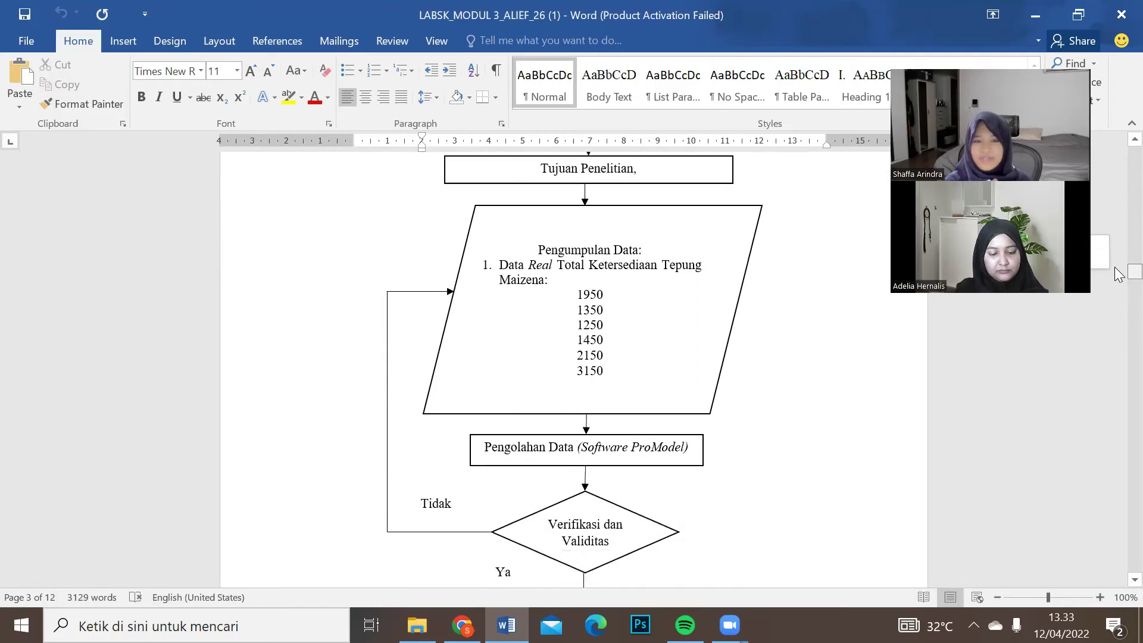
{"action": "scroll", "coordinate": [1115, 269], "scroll_direction": "down", "scroll_amount": 4}
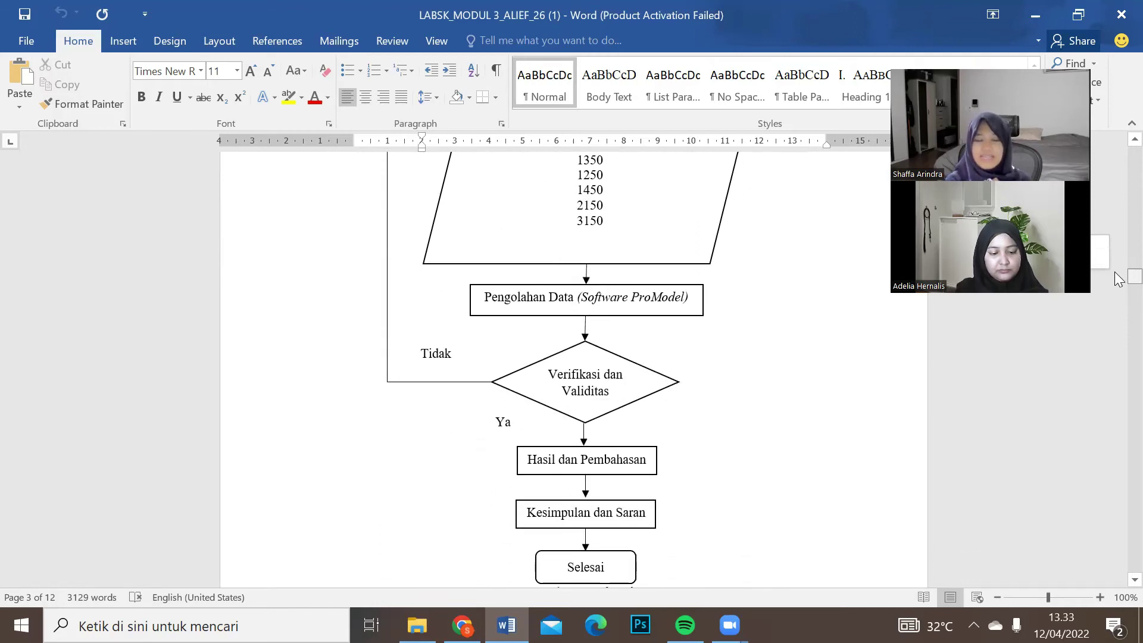
{"action": "scroll", "coordinate": [1118, 278], "scroll_direction": "up", "scroll_amount": 1}
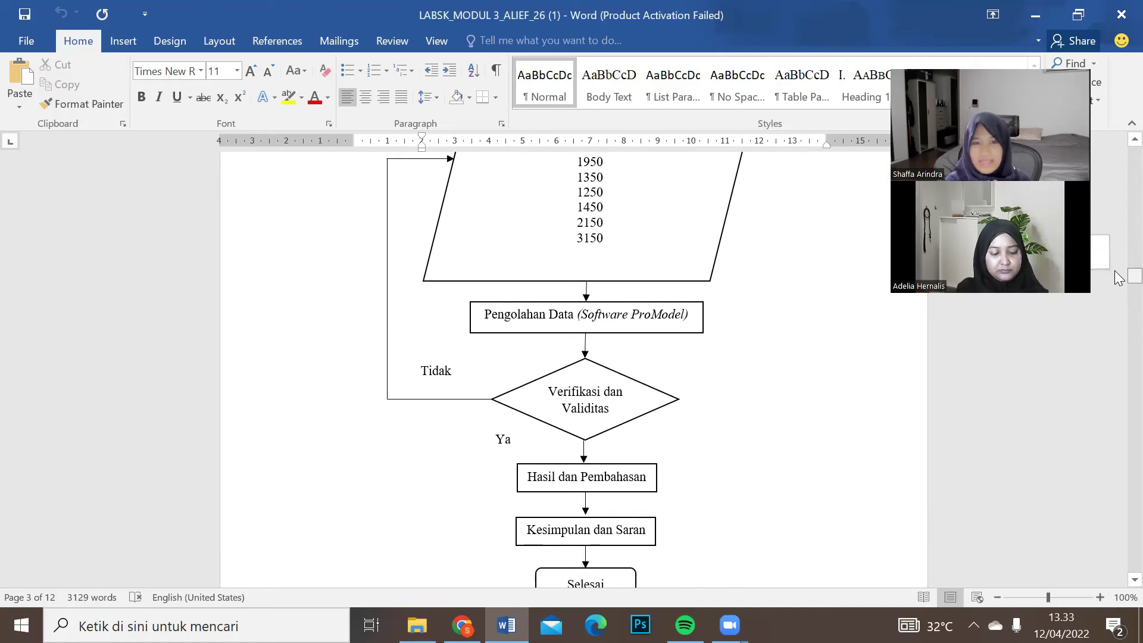
{"action": "scroll", "coordinate": [1119, 277], "scroll_direction": "up", "scroll_amount": 5}
{"action": "scroll", "coordinate": [1120, 280], "scroll_direction": "down", "scroll_amount": 7}
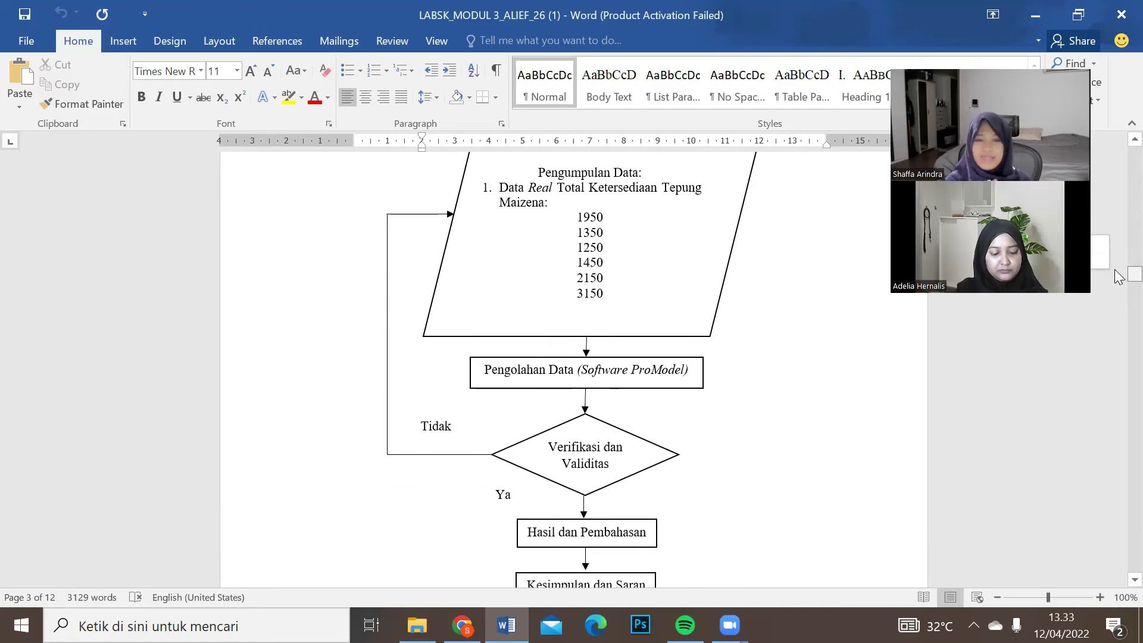
{"action": "scroll", "coordinate": [1118, 280], "scroll_direction": "down", "scroll_amount": 3}
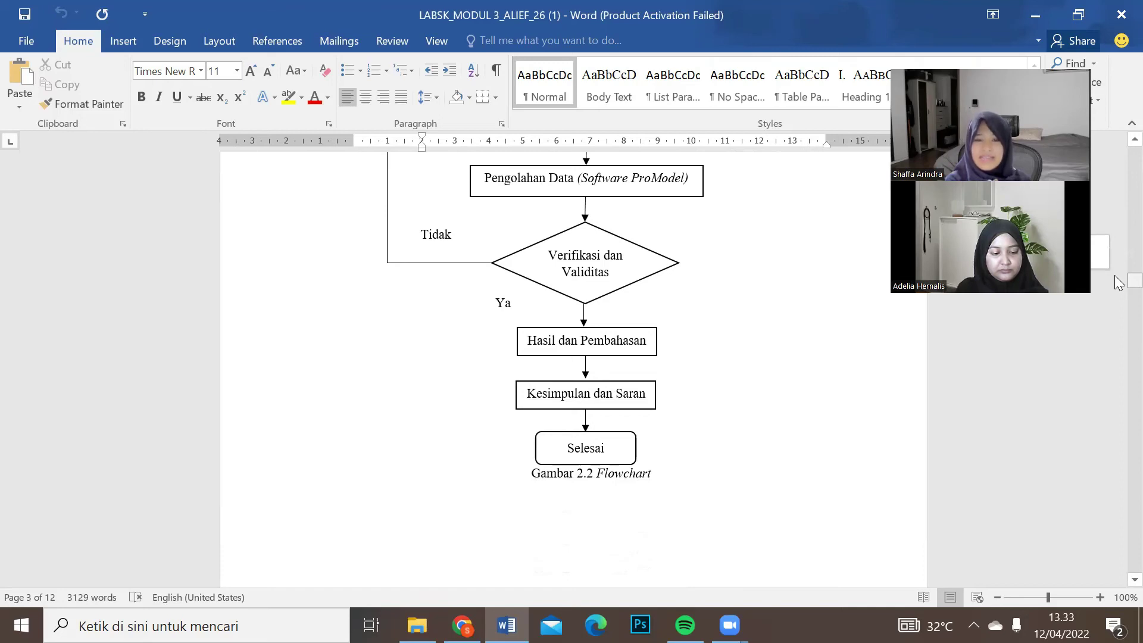
In the report's Hasil dan Pembahasan chapter, read the Verifikasi section through Gambar 3, Verifikasi Model Vensim.
{"action": "left_click_drag", "start_coordinate": [1116, 277], "coordinate": [1117, 316]}
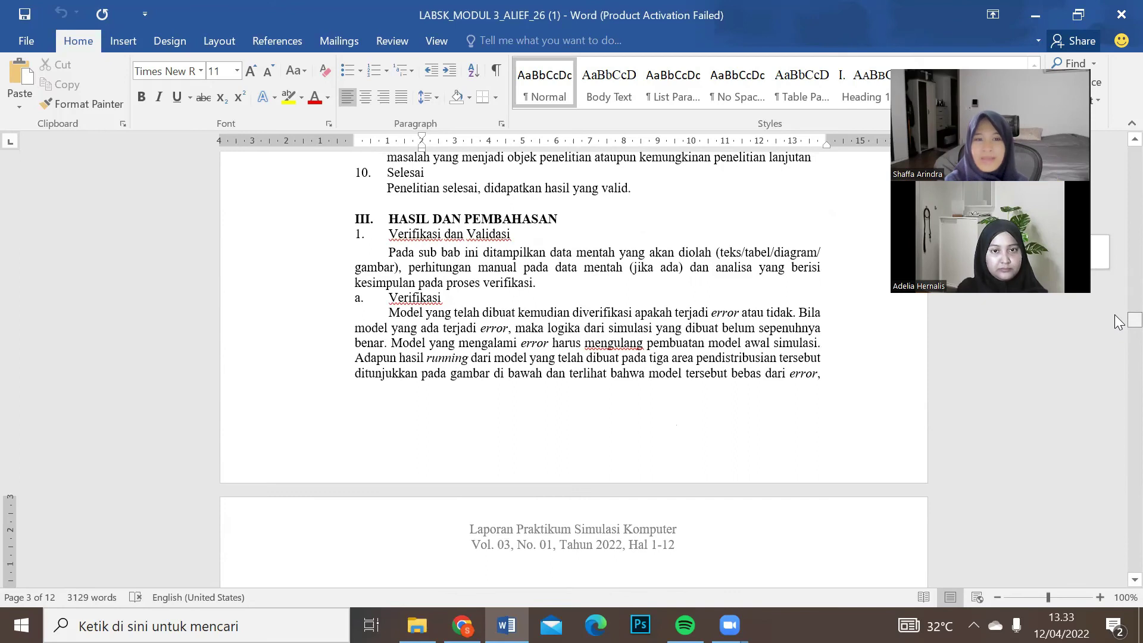
{"action": "left_click_drag", "start_coordinate": [1115, 314], "coordinate": [1115, 319]}
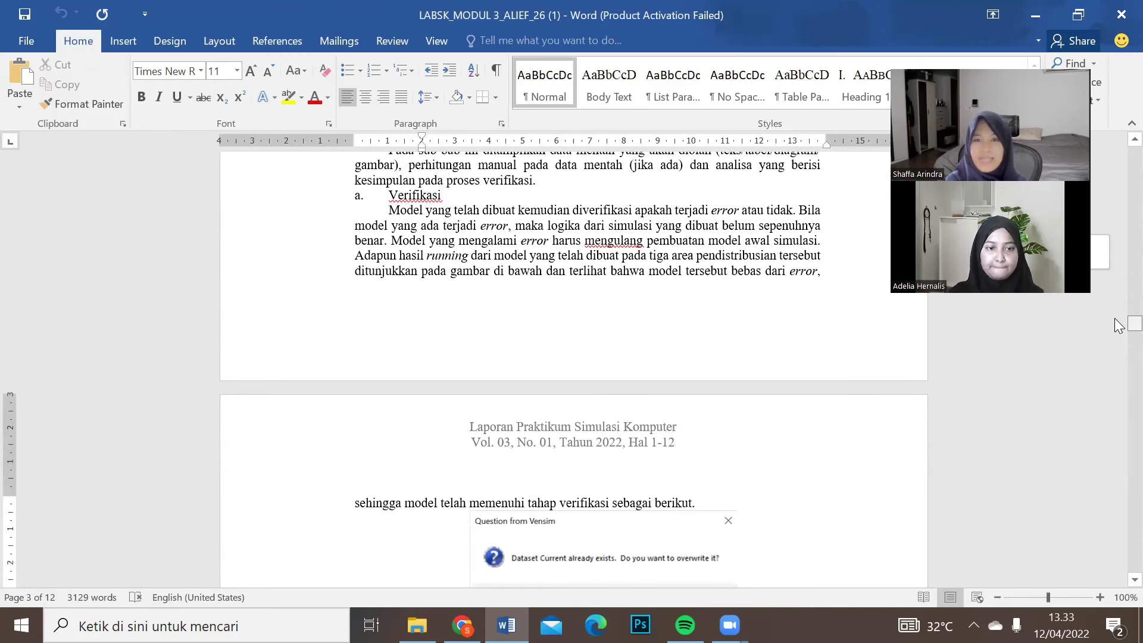
{"action": "scroll", "coordinate": [1120, 324], "scroll_direction": "up", "scroll_amount": 1}
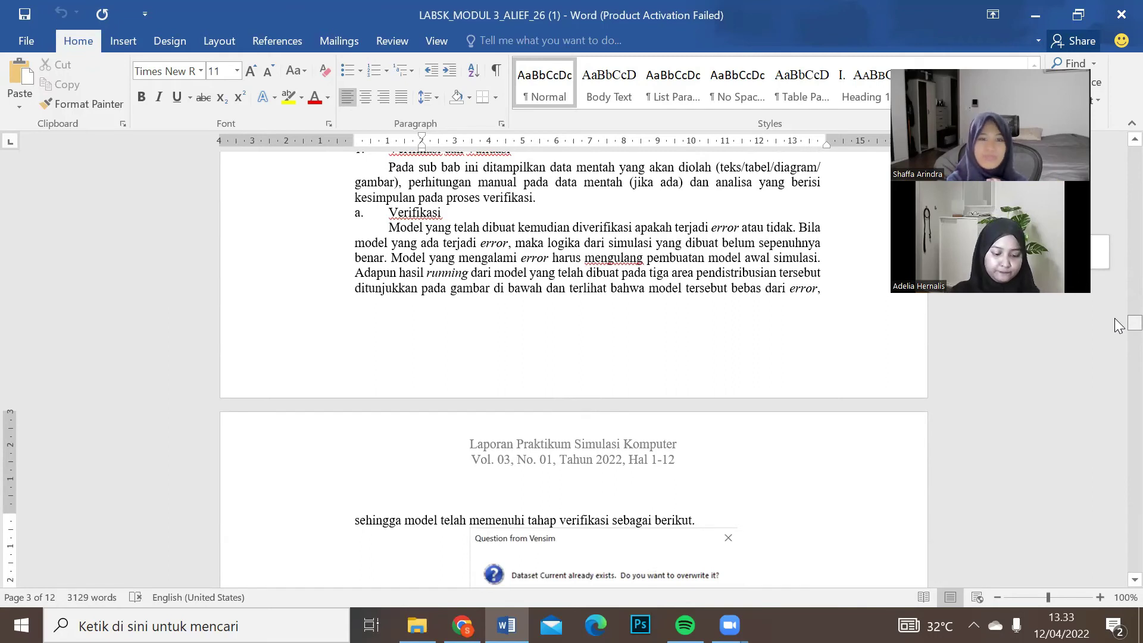
{"action": "scroll", "coordinate": [1119, 324], "scroll_direction": "down", "scroll_amount": 3}
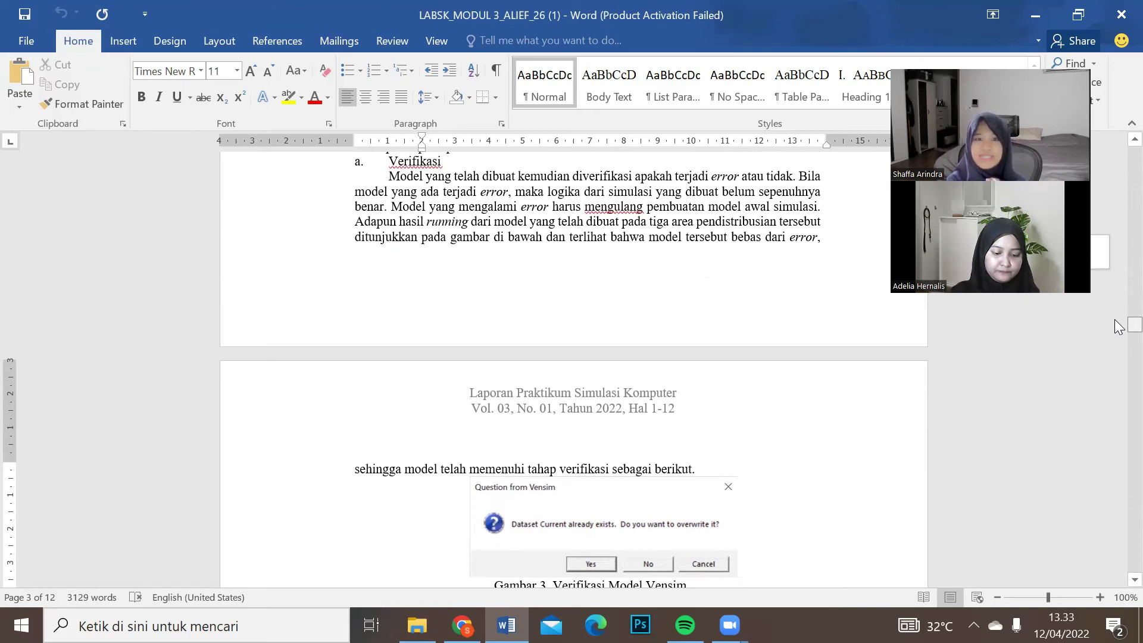
{"action": "scroll", "coordinate": [1120, 326], "scroll_direction": "down", "scroll_amount": 1}
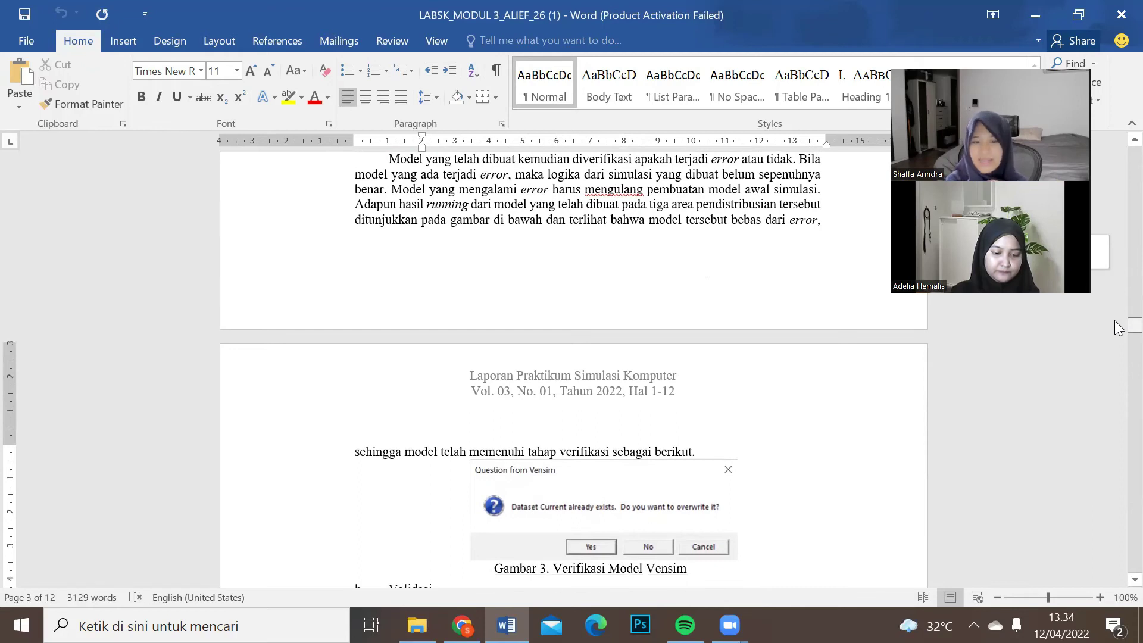
{"action": "scroll", "coordinate": [1120, 328], "scroll_direction": "down", "scroll_amount": 3}
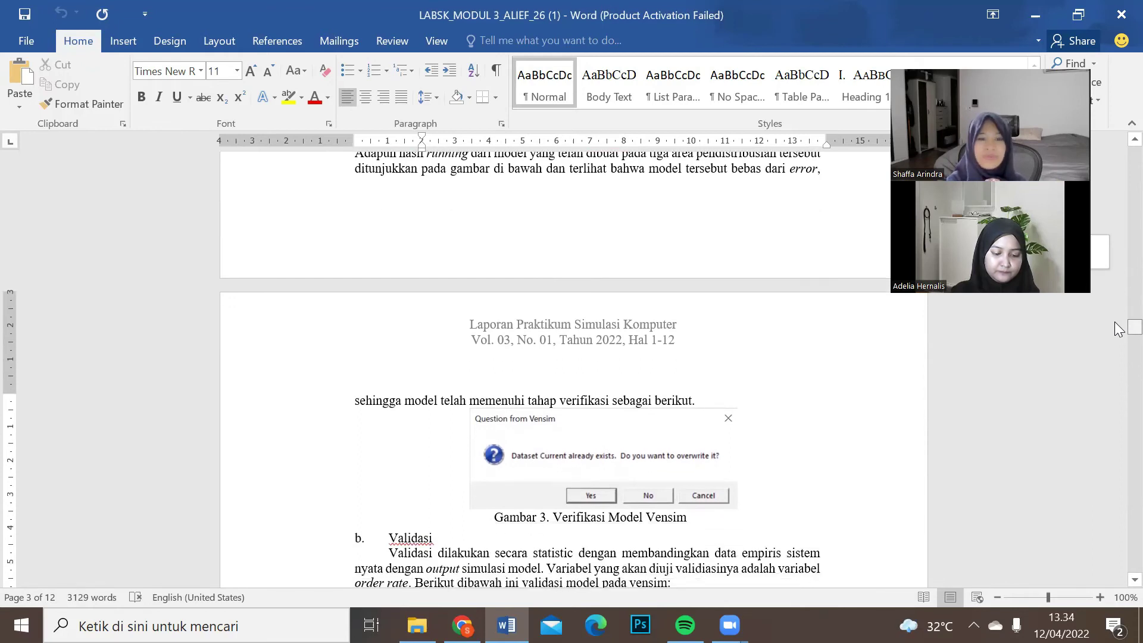
Examine the Validasi section, covering Tabel 1 with real and simulated values and the E1 and E2 error calculations.
{"action": "left_click_drag", "start_coordinate": [1119, 328], "coordinate": [1118, 344]}
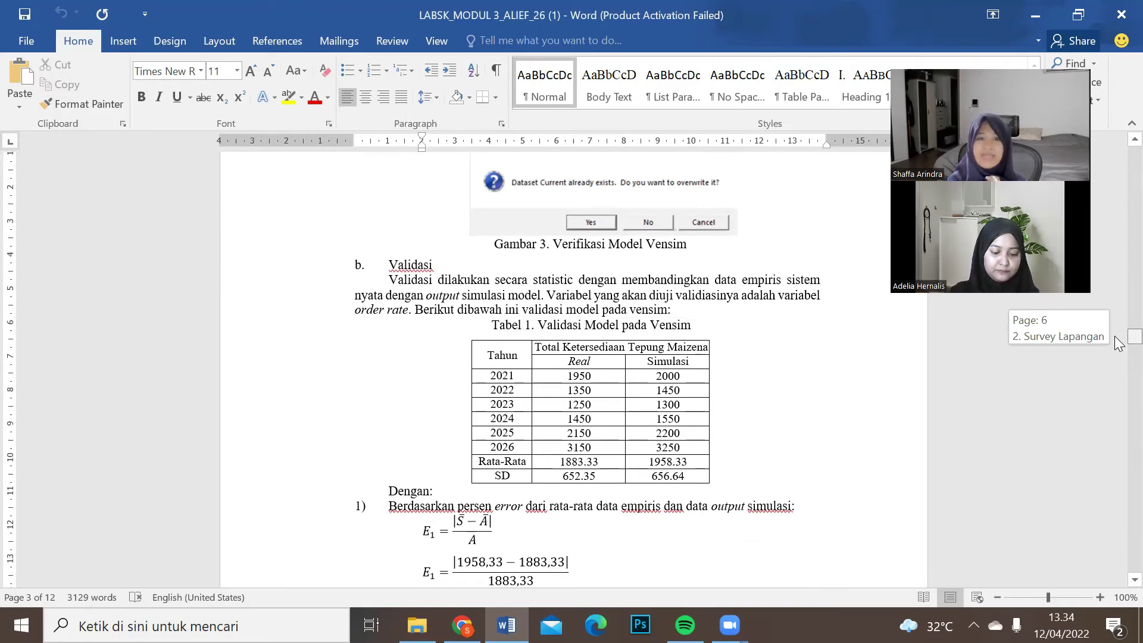
{"action": "left_click_drag", "start_coordinate": [1119, 344], "coordinate": [1119, 349]}
{"action": "scroll", "coordinate": [1118, 351], "scroll_direction": "down", "scroll_amount": 1}
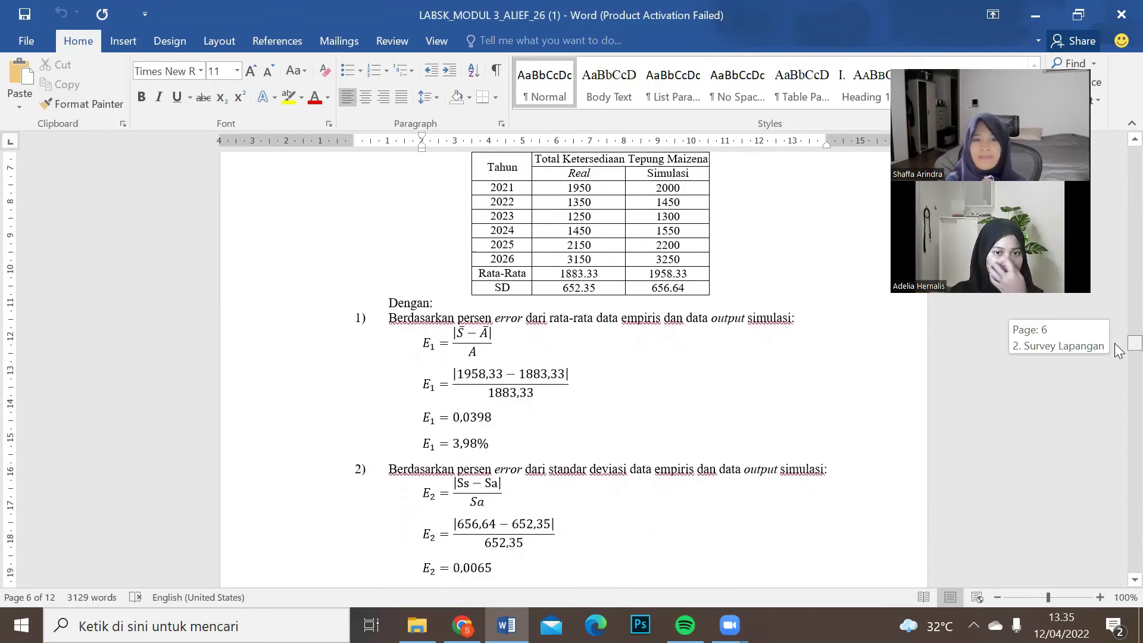
{"action": "scroll", "coordinate": [1118, 351], "scroll_direction": "down", "scroll_amount": 1}
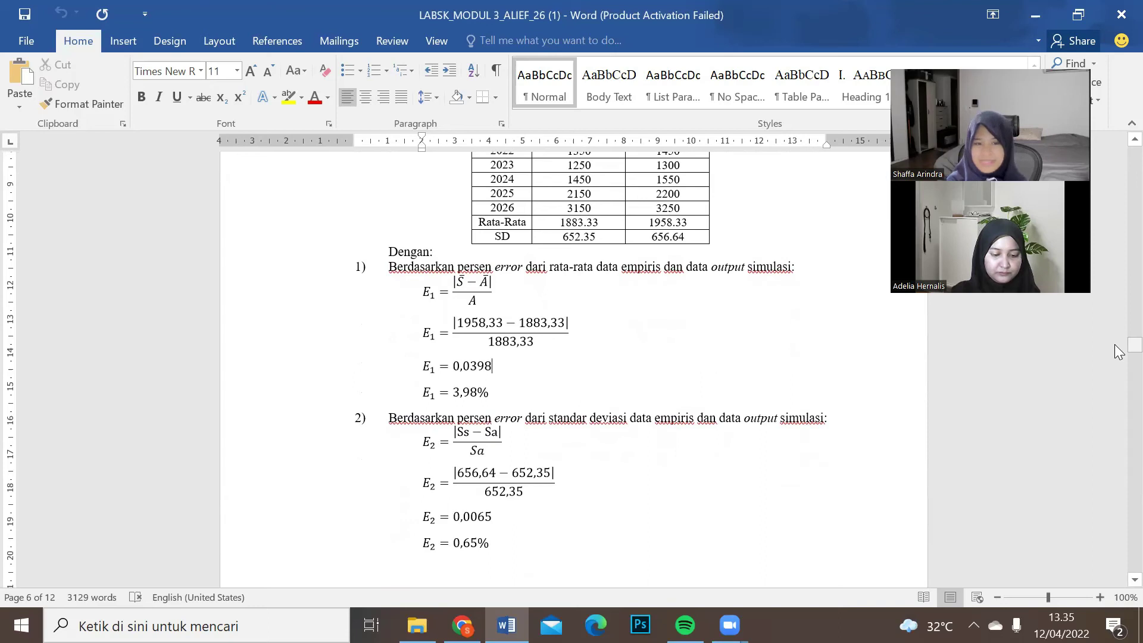
Review the Output Simulasi section from the Vensim model figure through the graphs, tables and analyses of Skenario 1 and Skenario 2.
{"action": "left_click_drag", "start_coordinate": [1115, 346], "coordinate": [1117, 369]}
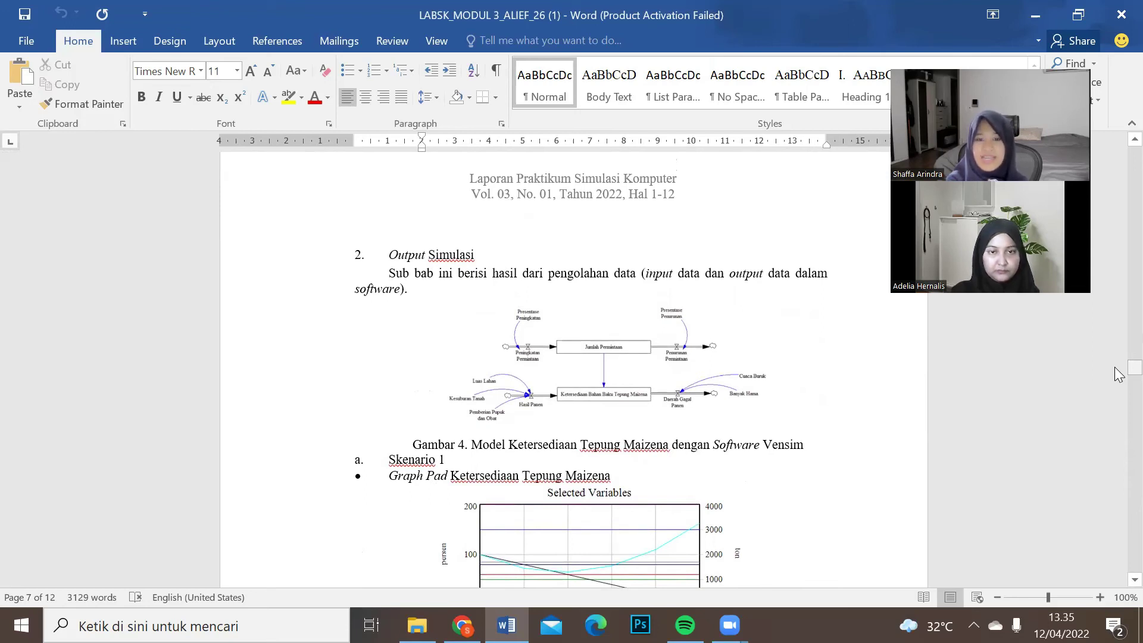
{"action": "left_click_drag", "start_coordinate": [1117, 365], "coordinate": [1115, 369]}
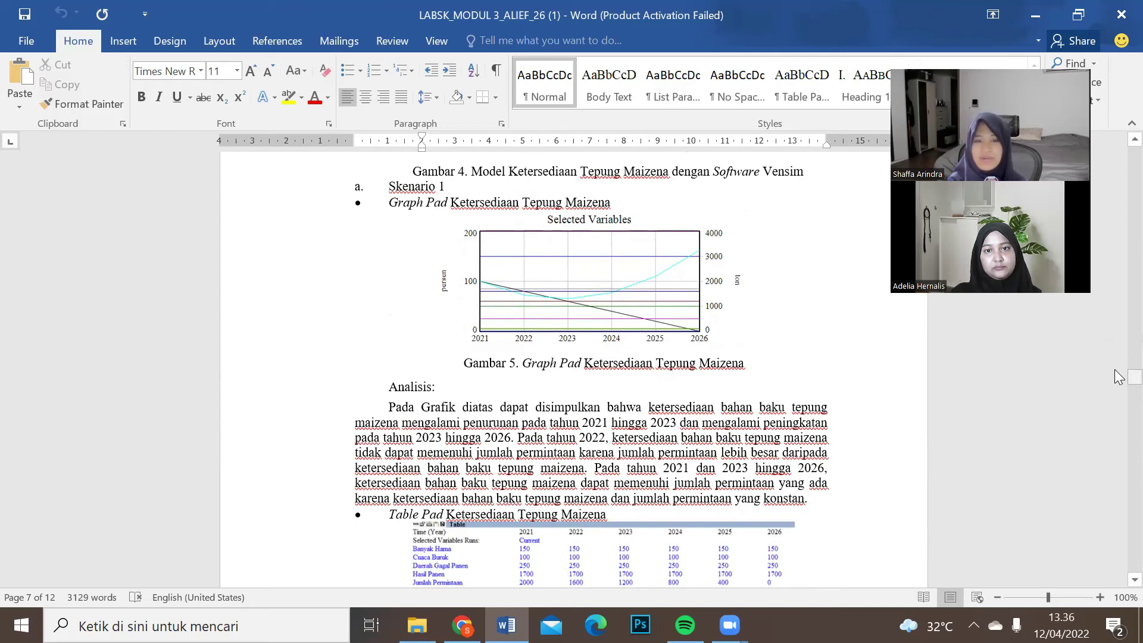
{"action": "left_click_drag", "start_coordinate": [1114, 369], "coordinate": [1117, 386]}
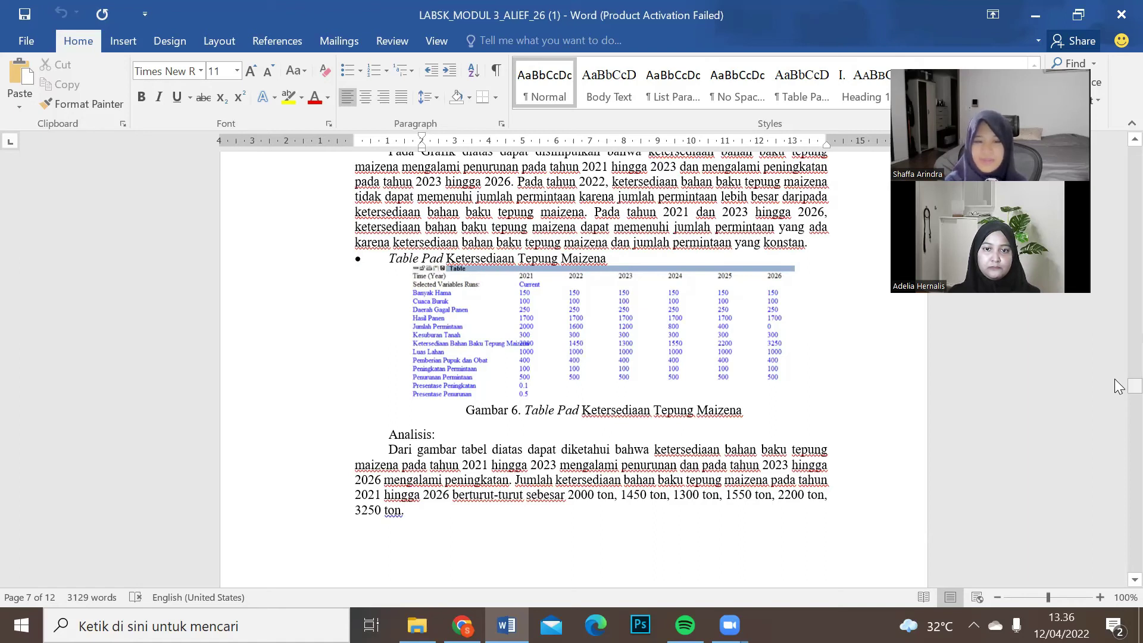
{"action": "left_click_drag", "start_coordinate": [1115, 386], "coordinate": [1115, 404]}
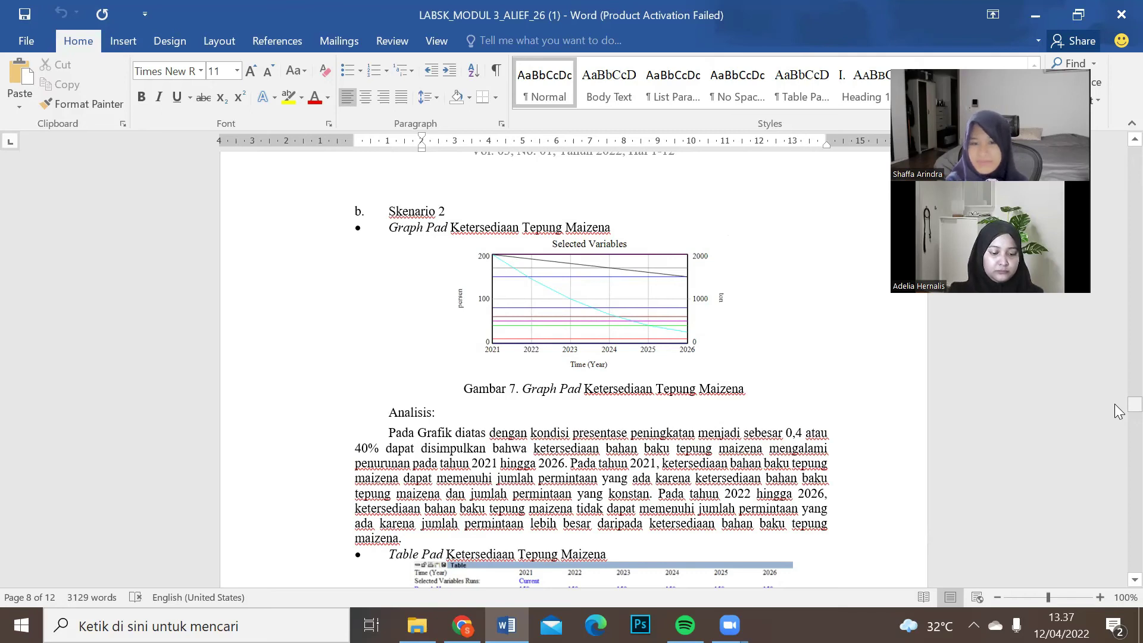
{"action": "left_click_drag", "start_coordinate": [1117, 410], "coordinate": [1118, 425]}
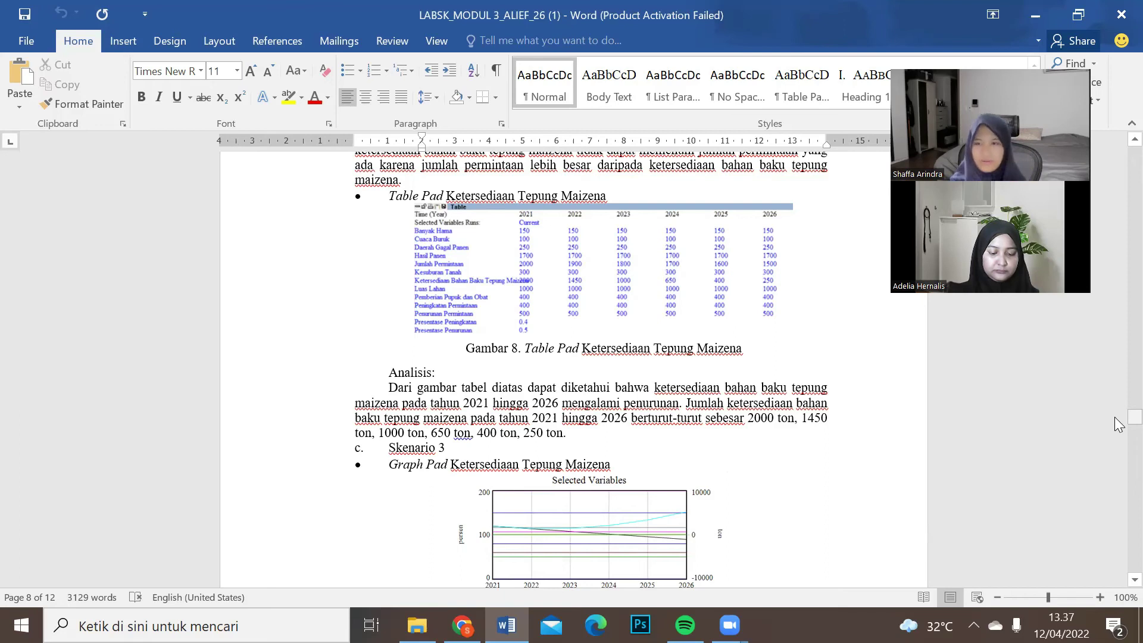
Review the graph and table analyses of Skenario 3 and Skenario 4 in the Output Simulasi section.
{"action": "left_click_drag", "start_coordinate": [1117, 420], "coordinate": [1116, 444]}
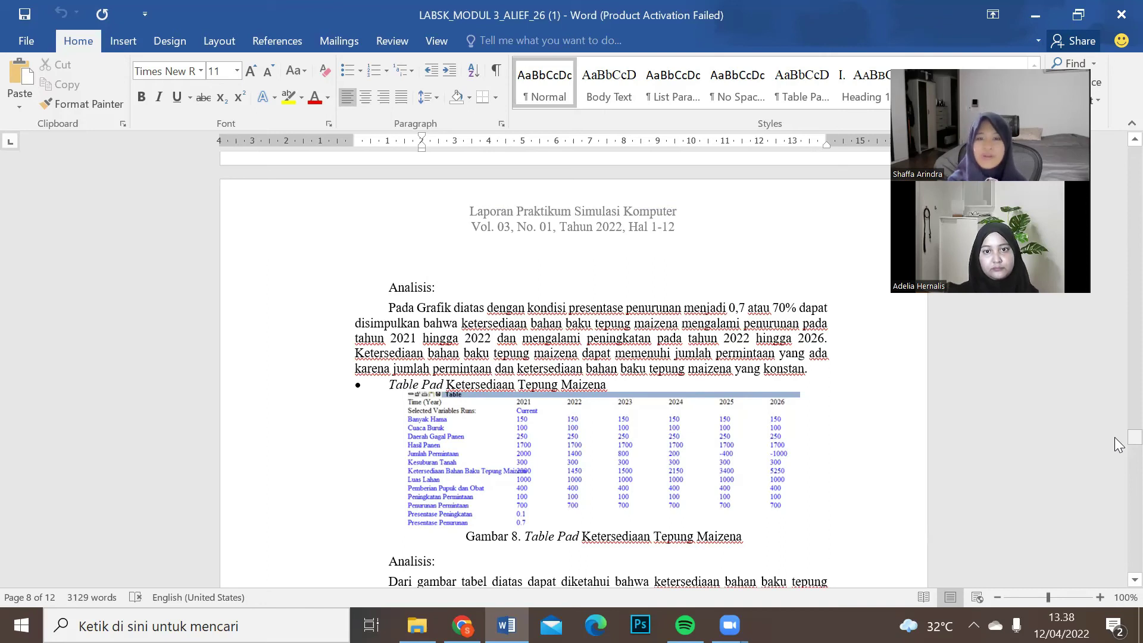
{"action": "left_click", "coordinate": [1116, 439]}
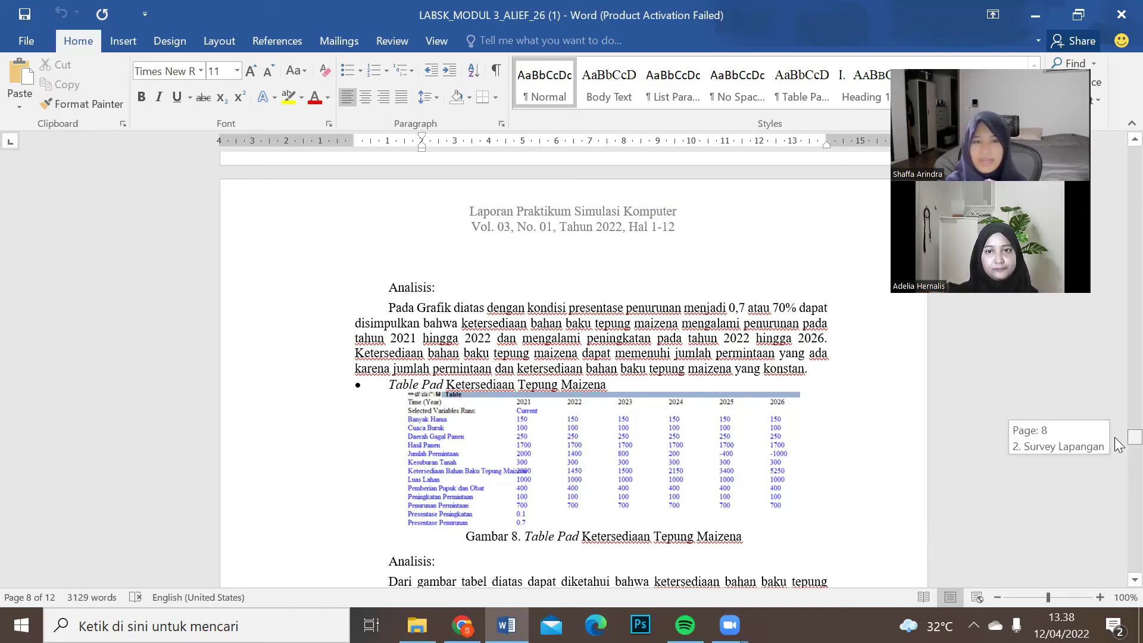
{"action": "left_click_drag", "start_coordinate": [1116, 438], "coordinate": [1115, 444]}
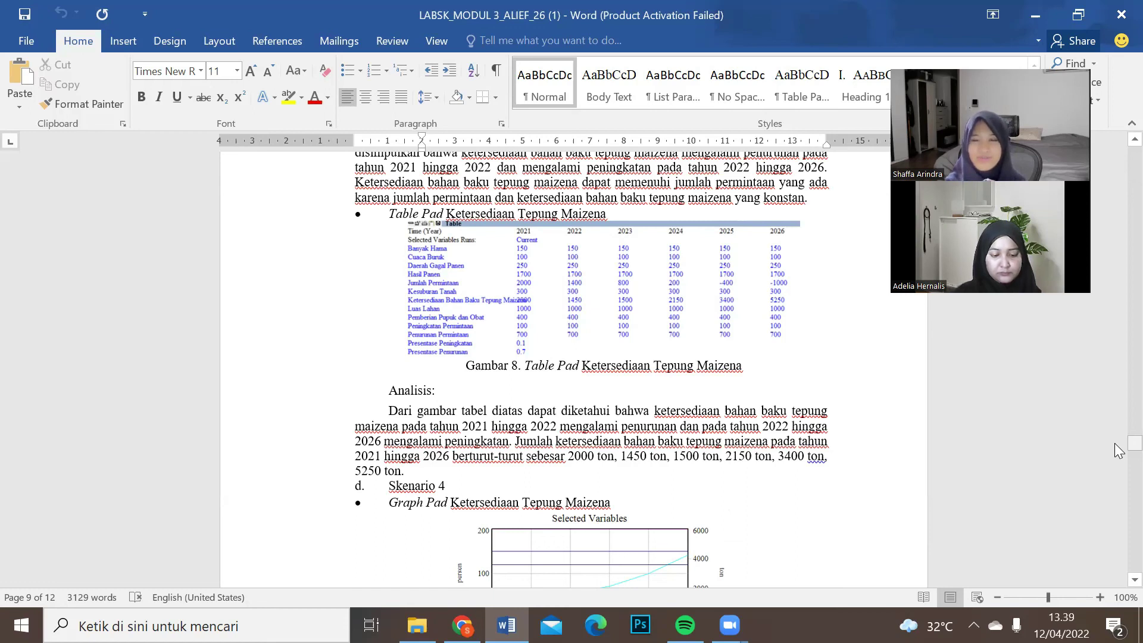
{"action": "left_click_drag", "start_coordinate": [1116, 444], "coordinate": [1117, 455]}
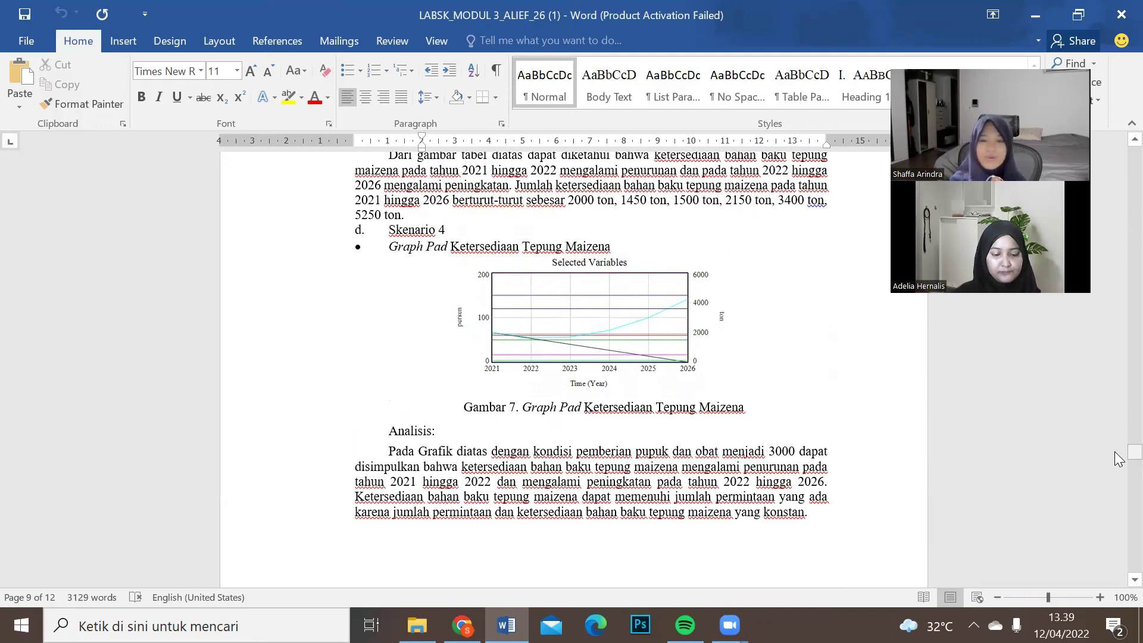
{"action": "left_click_drag", "start_coordinate": [1116, 452], "coordinate": [1115, 476]}
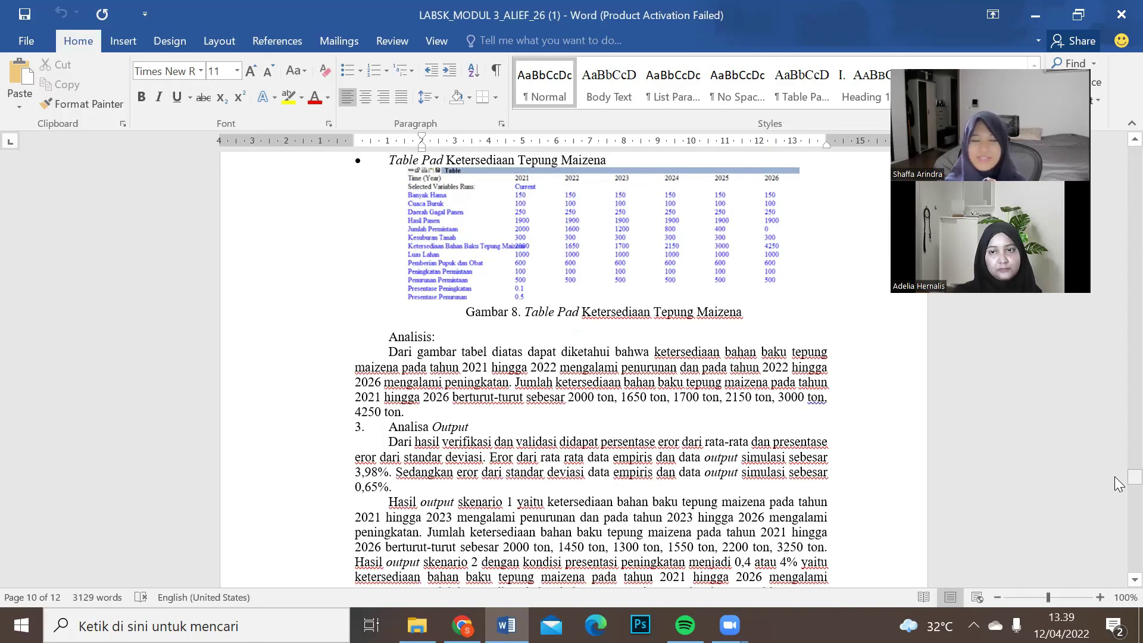
Read the Analisa Output section with its scenario recommendation and the Kesimpulan chapter to its end.
{"action": "left_click_drag", "start_coordinate": [1116, 478], "coordinate": [1117, 484]}
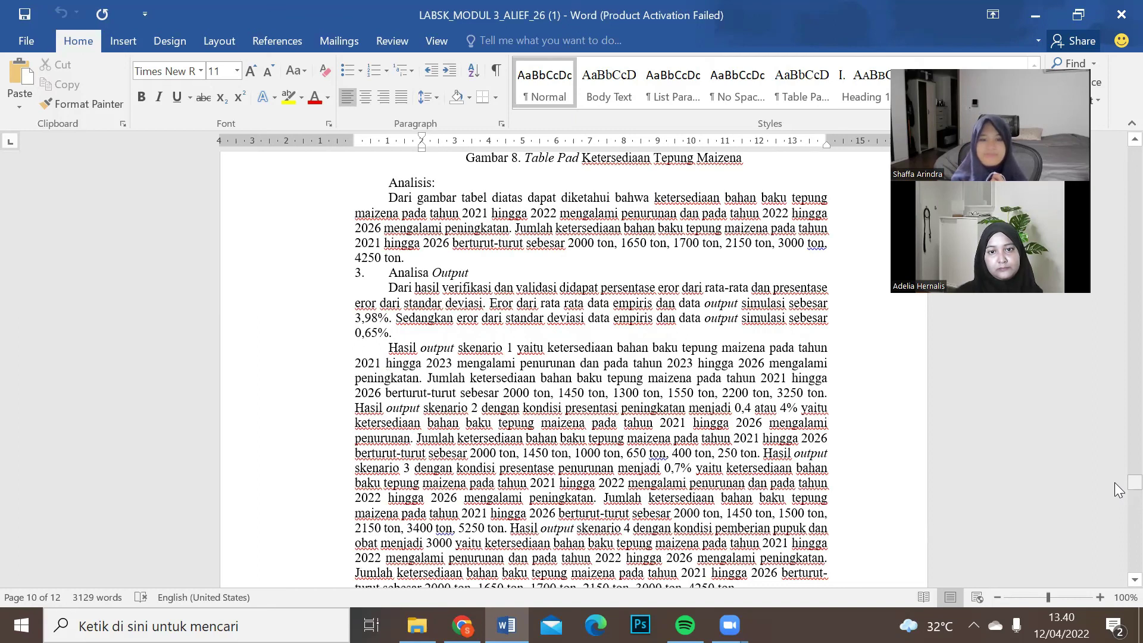
{"action": "left_click_drag", "start_coordinate": [1118, 489], "coordinate": [1115, 492]}
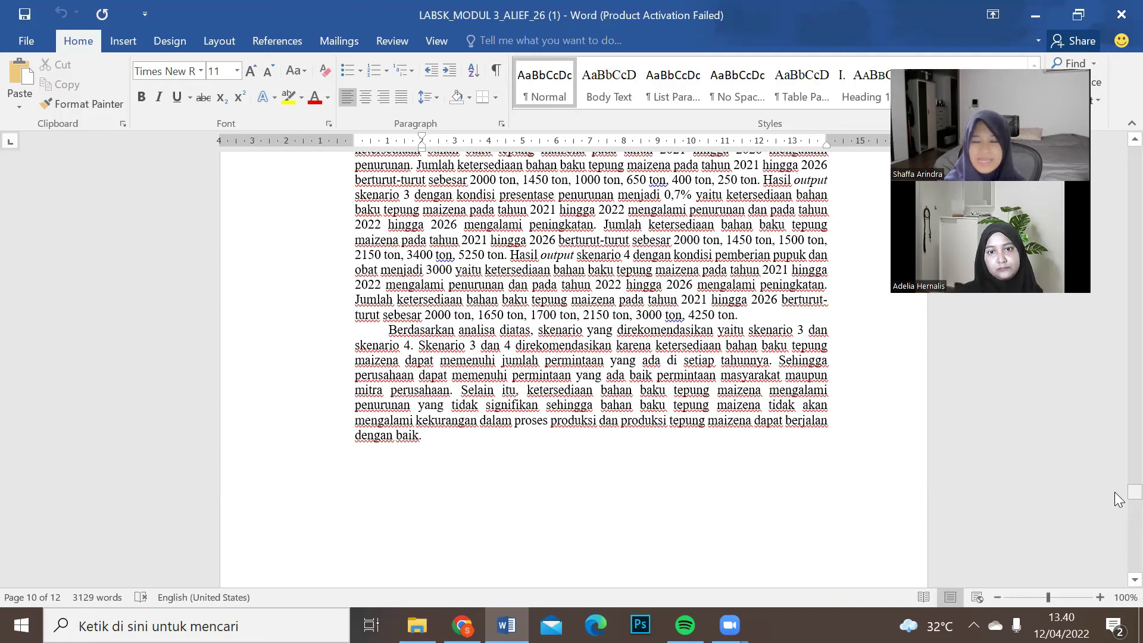
{"action": "left_click_drag", "start_coordinate": [1120, 499], "coordinate": [1119, 515]}
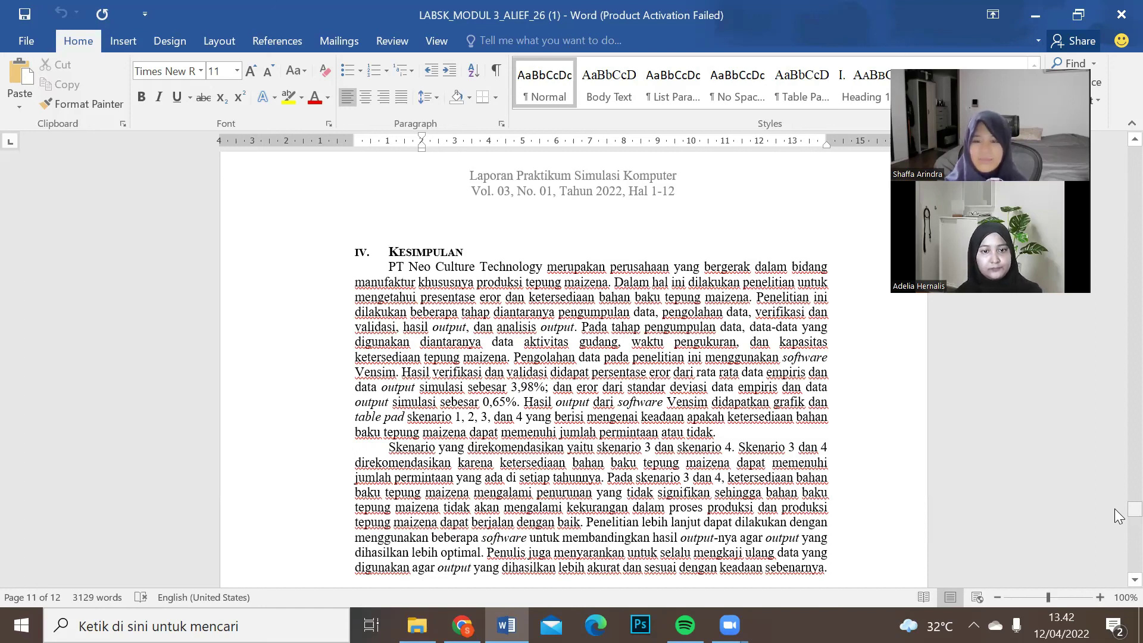
{"action": "scroll", "coordinate": [1118, 517], "scroll_direction": "down", "scroll_amount": 3}
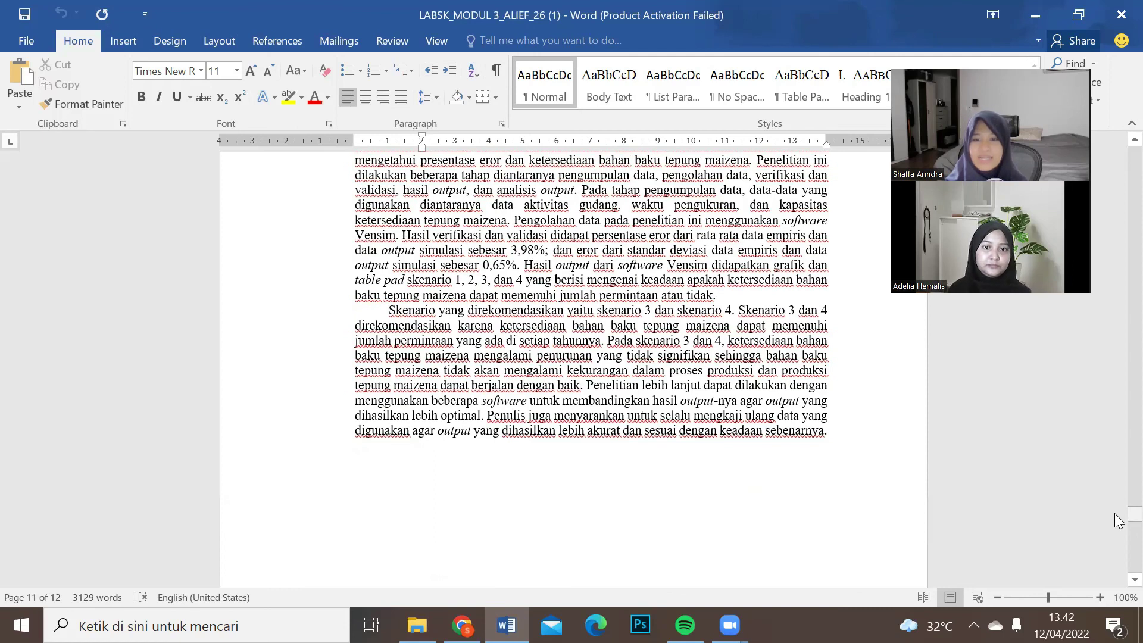